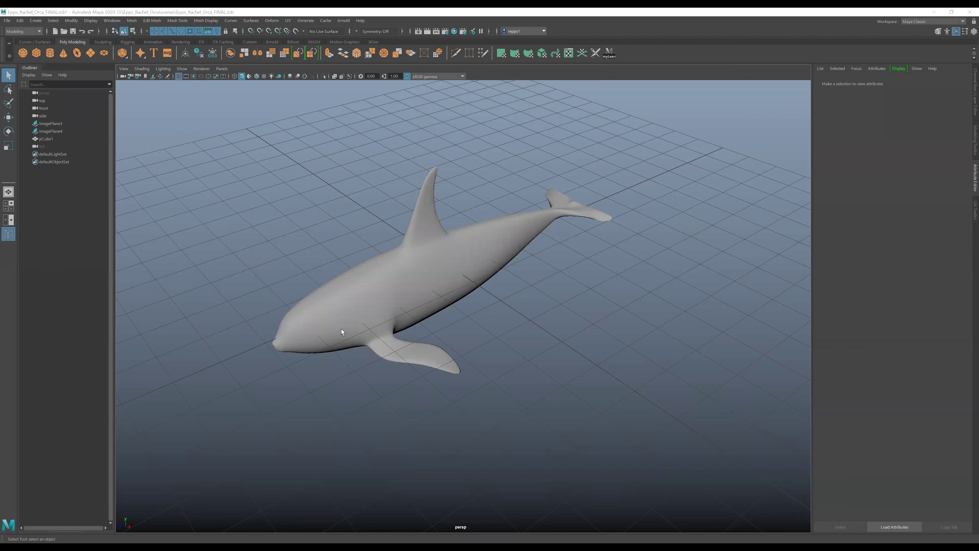
Display the channel box and layer editor beside the orca model.
{"action": "left_click_drag", "start_coordinate": [340, 331], "coordinate": [433, 330], "text": "alt"}
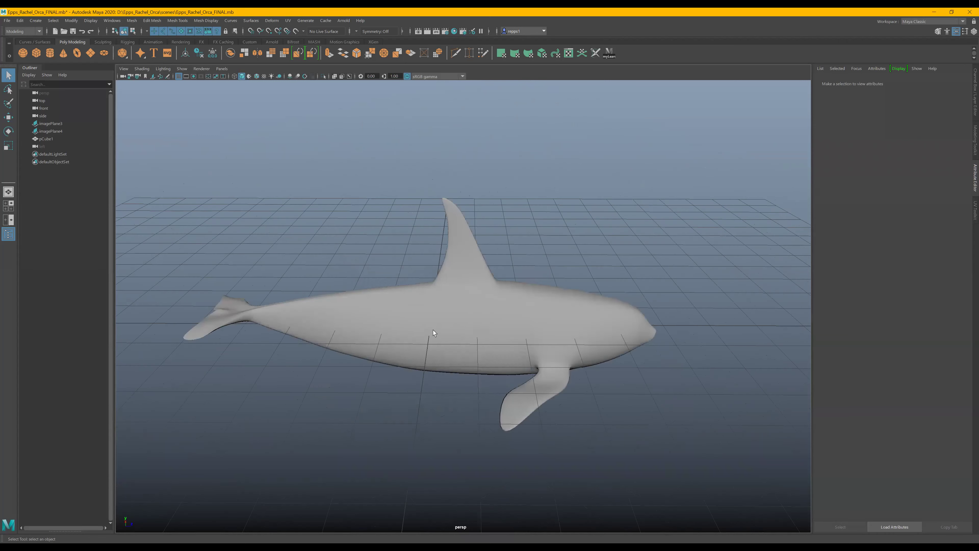
{"action": "scroll", "coordinate": [492, 337], "scroll_direction": "up", "scroll_amount": 4}
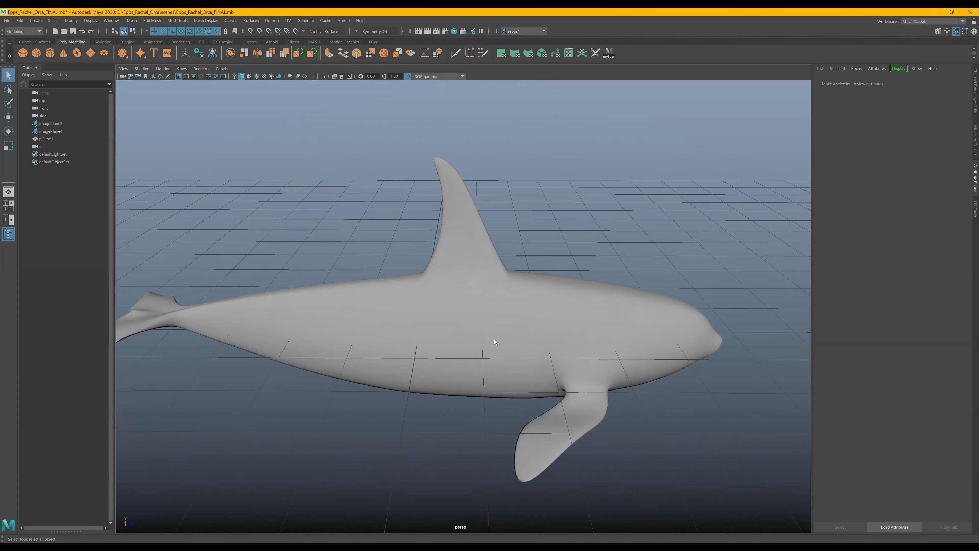
{"action": "left_click_drag", "start_coordinate": [568, 388], "coordinate": [818, 384], "text": "alt"}
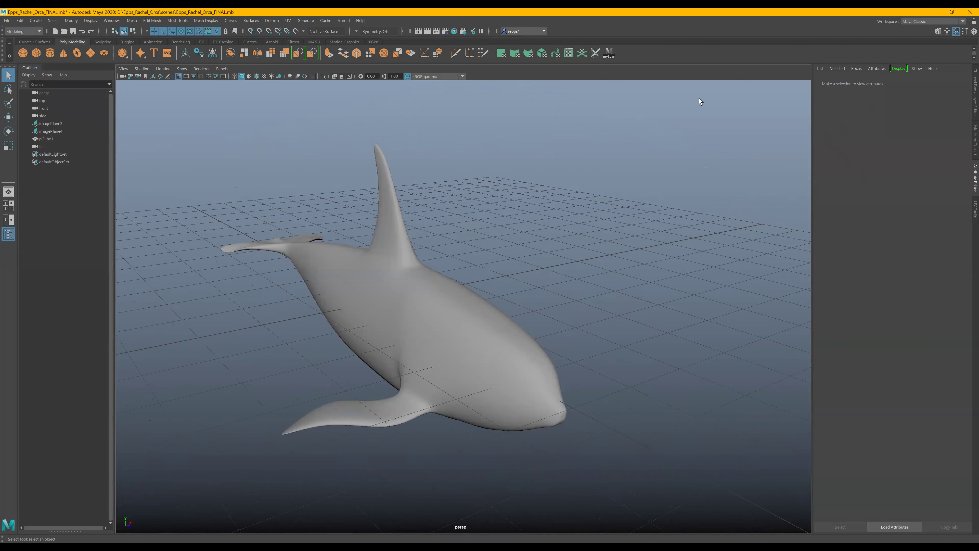
{"action": "left_click", "coordinate": [973, 143]}
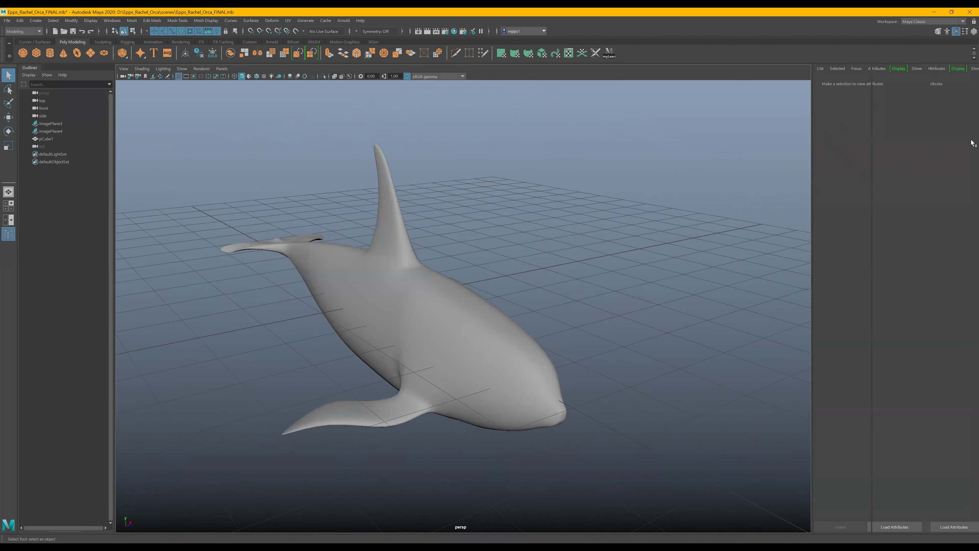
{"action": "left_click", "coordinate": [974, 93]}
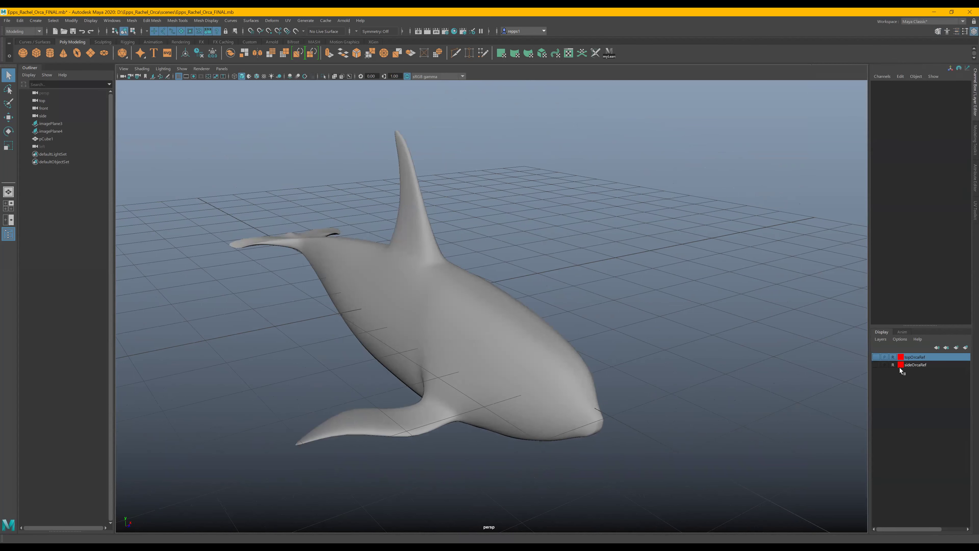
{"action": "left_click_drag", "start_coordinate": [904, 367], "coordinate": [915, 372]}
{"action": "mouse_move", "coordinate": [921, 389]}
{"action": "left_mouse_down"}
{"action": "mouse_move", "coordinate": [903, 389]}
{"action": "mouse_move", "coordinate": [938, 376]}
{"action": "left_mouse_up"}
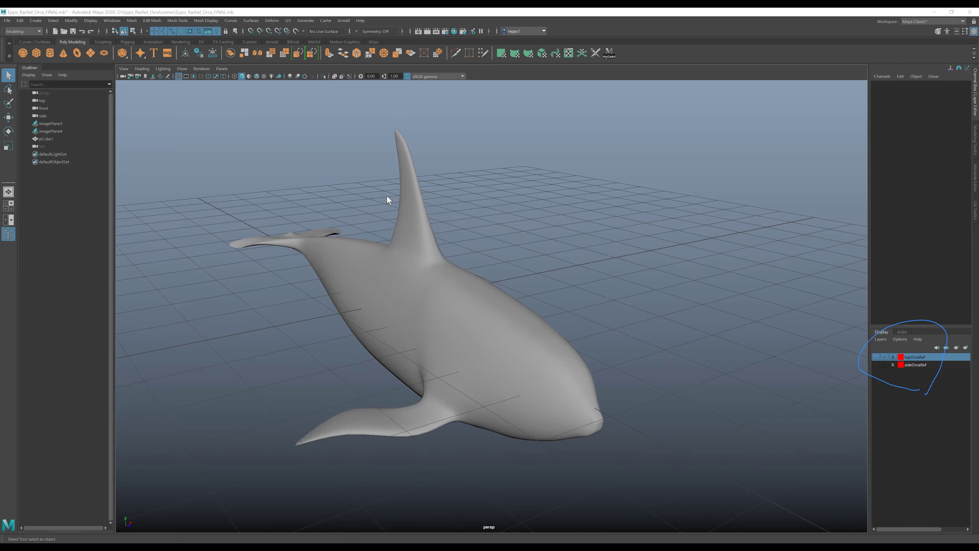
Switch to the four-view layout and import sideView.tga as an image plane in the side view.
{"action": "key", "text": "space"}
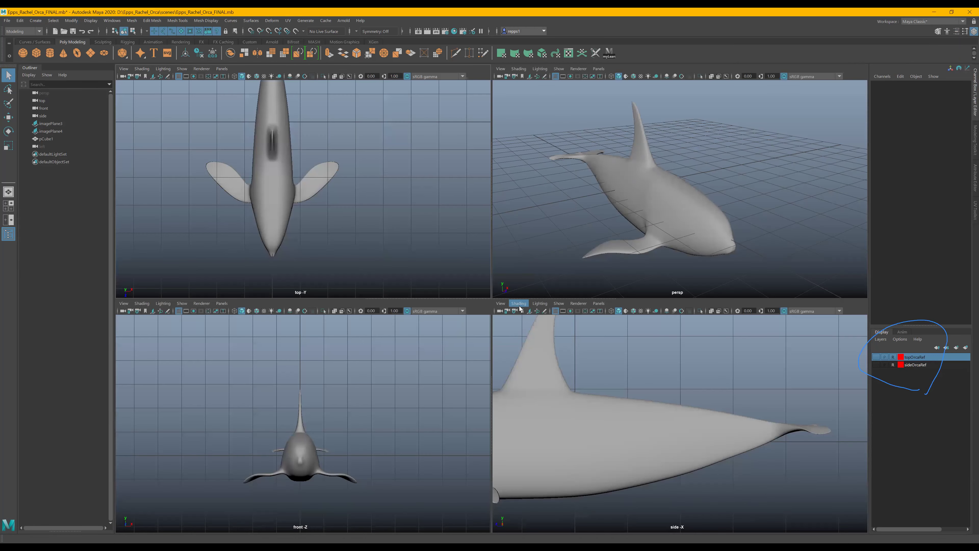
{"action": "left_click", "coordinate": [519, 304]}
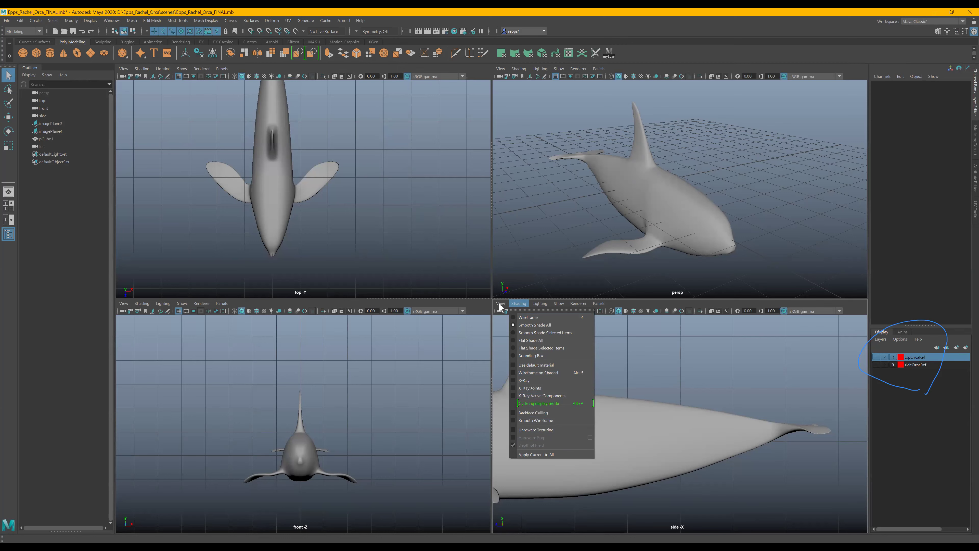
{"action": "mouse_move", "coordinate": [500, 303]}
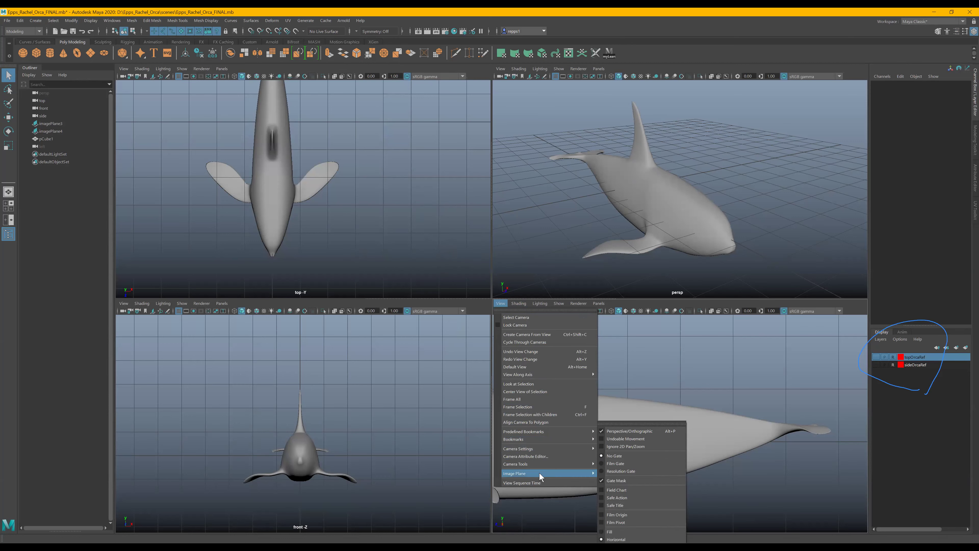
{"action": "mouse_move", "coordinate": [560, 473]}
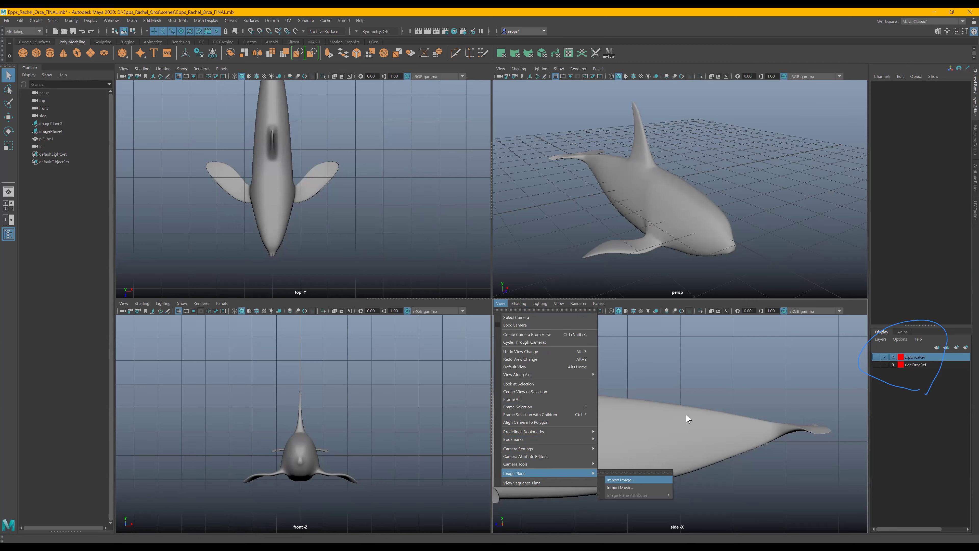
{"action": "left_click", "coordinate": [625, 482]}
{"action": "left_click", "coordinate": [556, 317]}
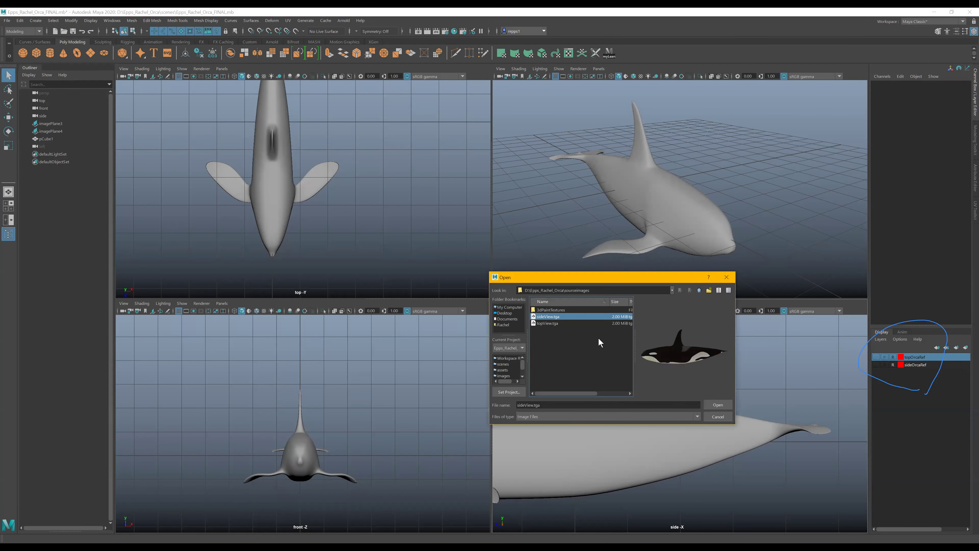
{"action": "left_click", "coordinate": [716, 405]}
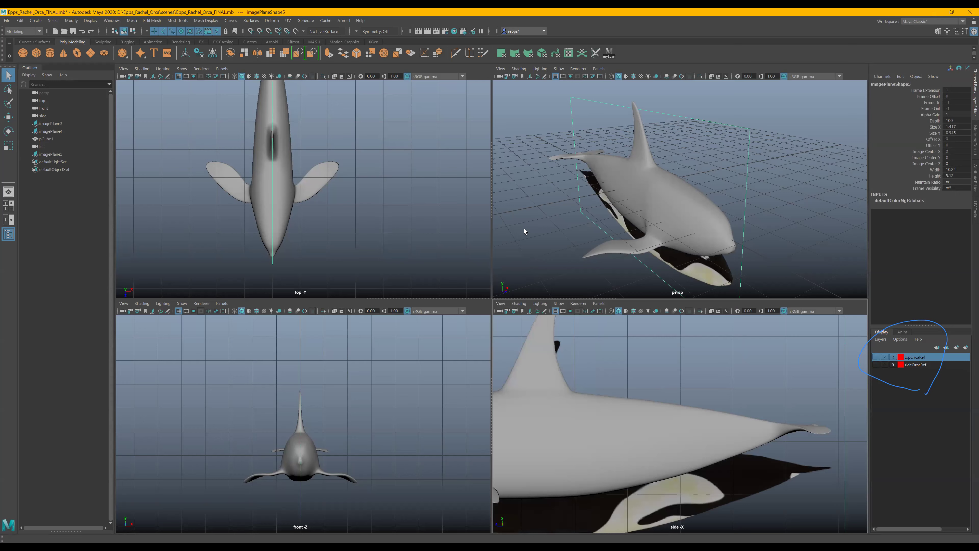
Move the new side-view image plane behind the orca body, to about 0.837 in Y and -0.324 in Z.
{"action": "left_click_drag", "start_coordinate": [533, 229], "coordinate": [566, 220], "text": "alt"}
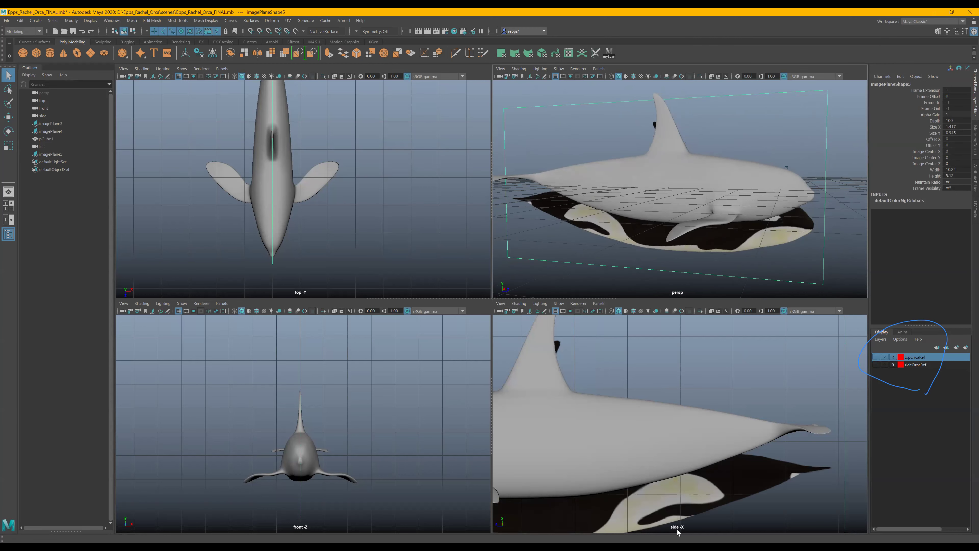
{"action": "left_click", "coordinate": [693, 453]}
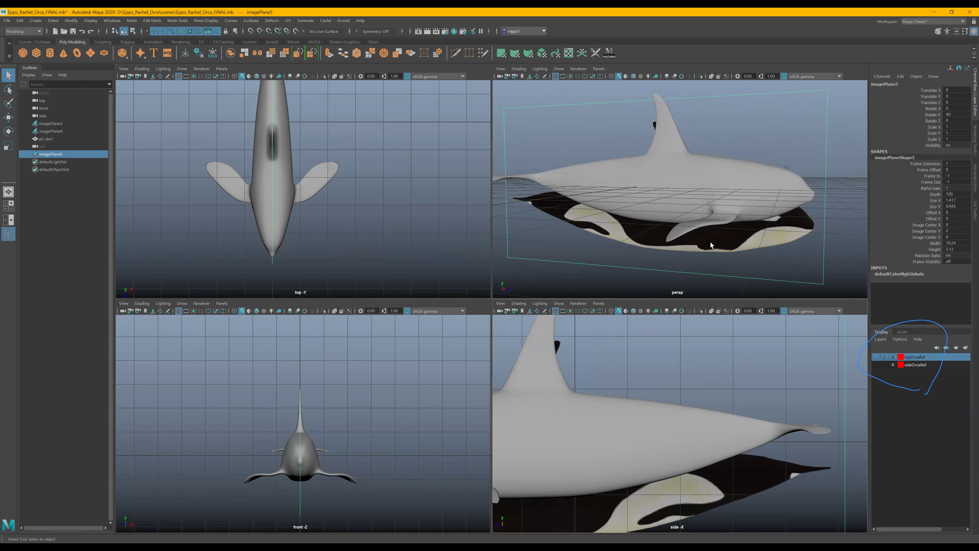
{"action": "left_click_drag", "start_coordinate": [711, 245], "coordinate": [706, 230], "text": "alt"}
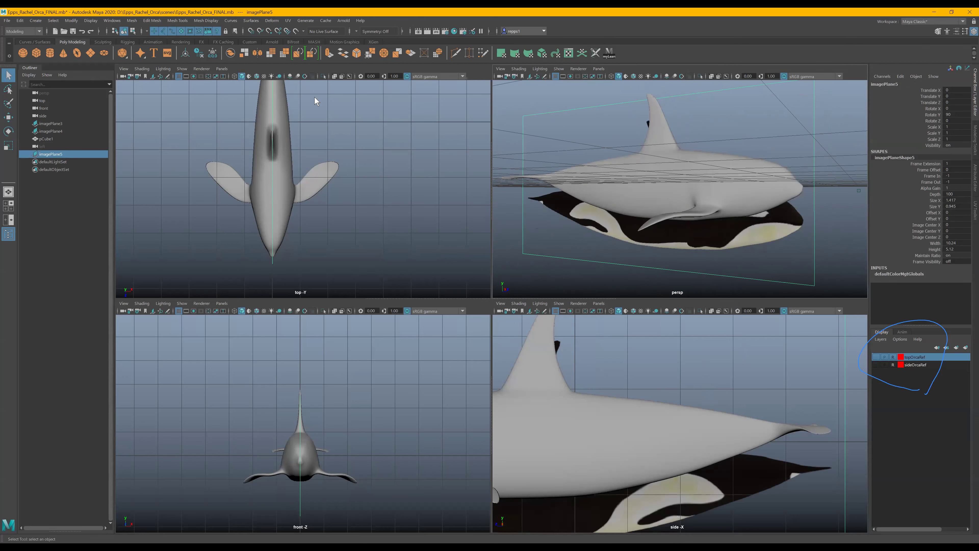
{"action": "left_click", "coordinate": [8, 117]}
{"action": "left_click_drag", "start_coordinate": [638, 115], "coordinate": [638, 87]}
{"action": "left_click_drag", "start_coordinate": [694, 155], "coordinate": [685, 155]}
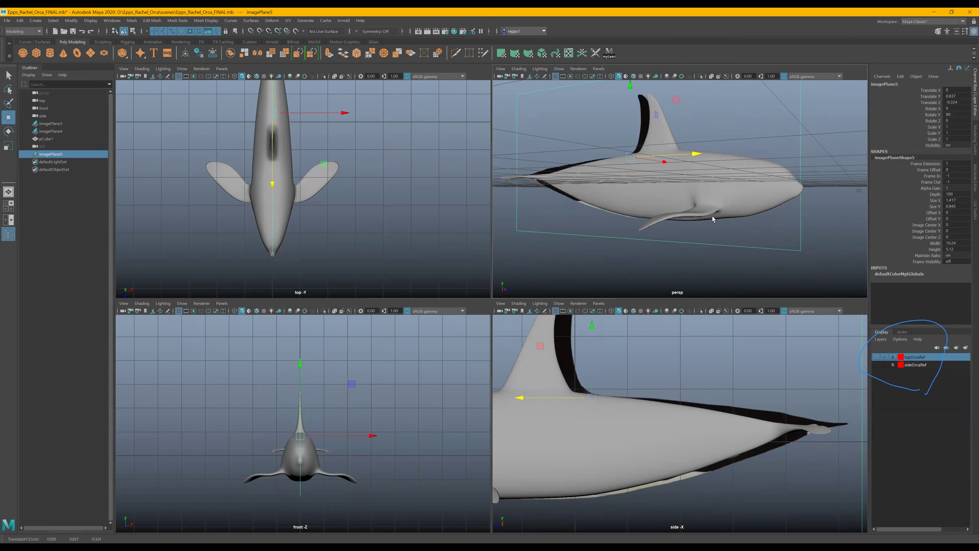
Create a display layer from the selected side-view image plane and set the layer's display type to Reference.
{"action": "left_click_drag", "start_coordinate": [741, 219], "coordinate": [616, 232], "text": "alt"}
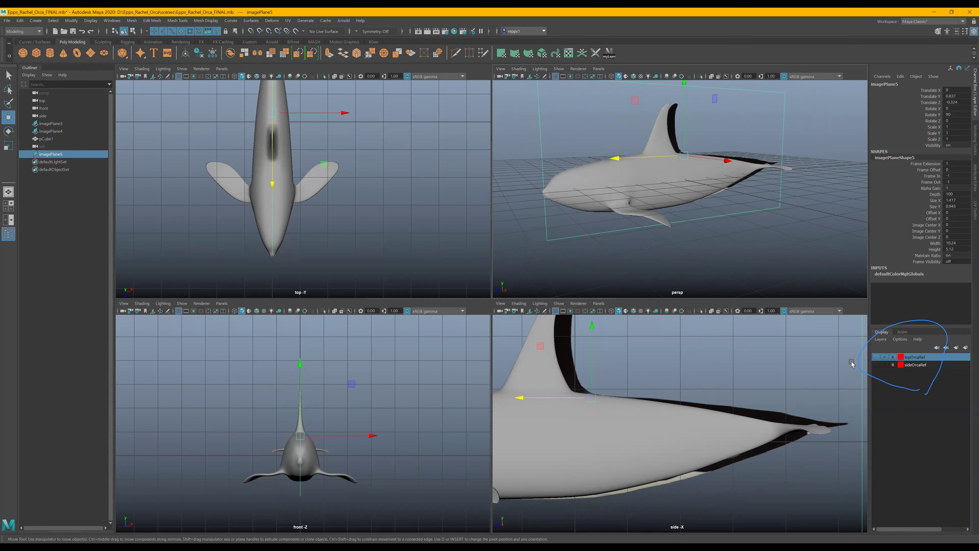
{"action": "left_click", "coordinate": [967, 348]}
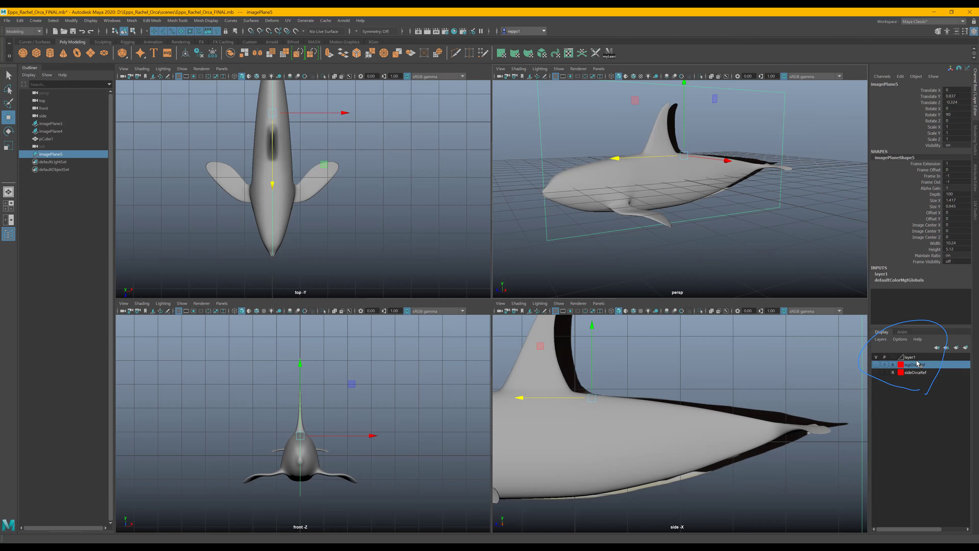
{"action": "left_click", "coordinate": [893, 357]}
{"action": "left_click", "coordinate": [893, 358]}
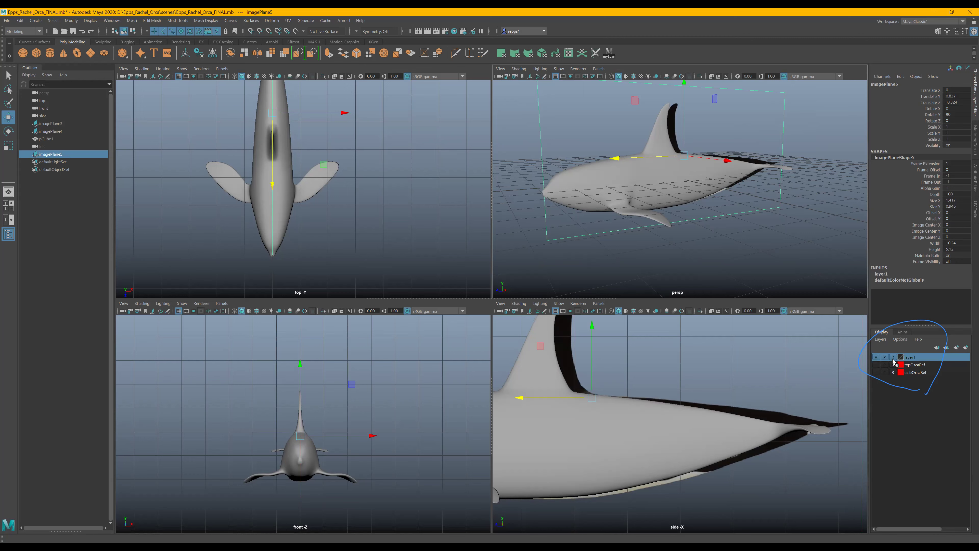
Toggle the new layer's visibility off and on, and cycle its display type back to Reference.
{"action": "left_click_drag", "start_coordinate": [624, 192], "coordinate": [752, 216], "text": "alt"}
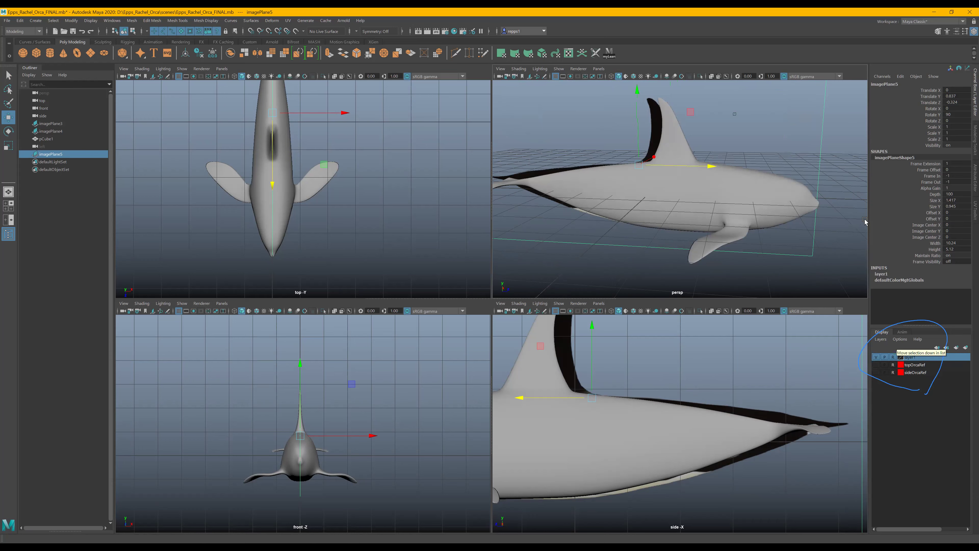
{"action": "left_click_drag", "start_coordinate": [717, 249], "coordinate": [709, 269], "text": "alt"}
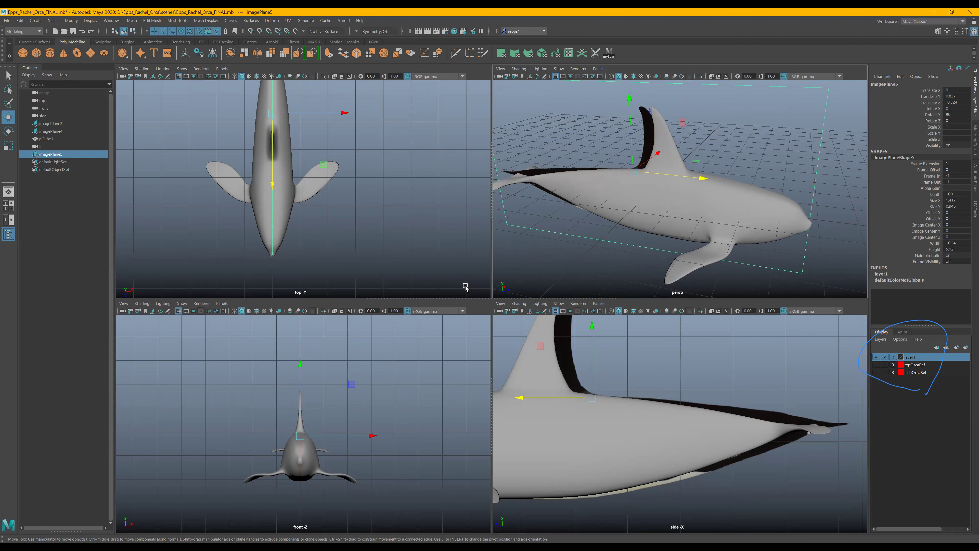
{"action": "left_click", "coordinate": [877, 357]}
{"action": "left_click", "coordinate": [877, 358]}
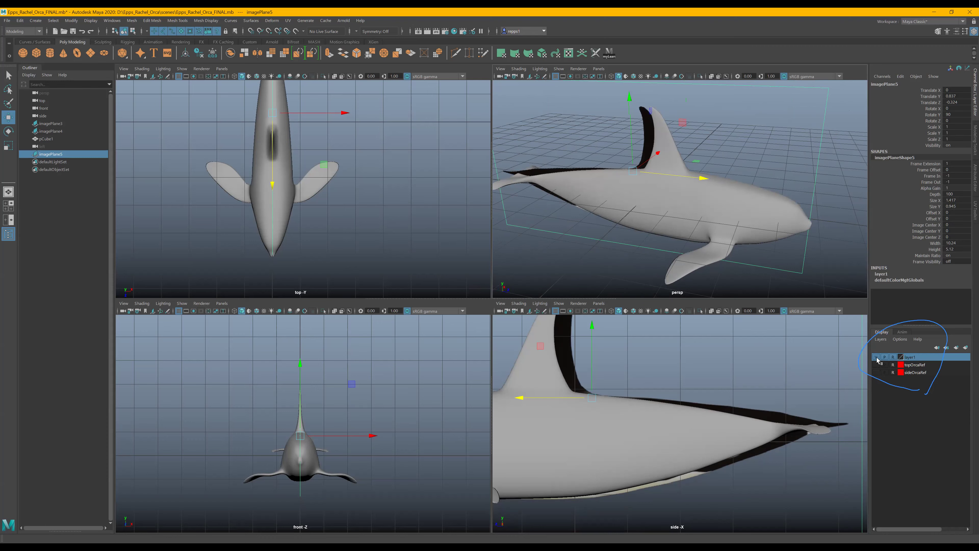
{"action": "left_click", "coordinate": [893, 358]}
{"action": "left_click", "coordinate": [893, 358]}
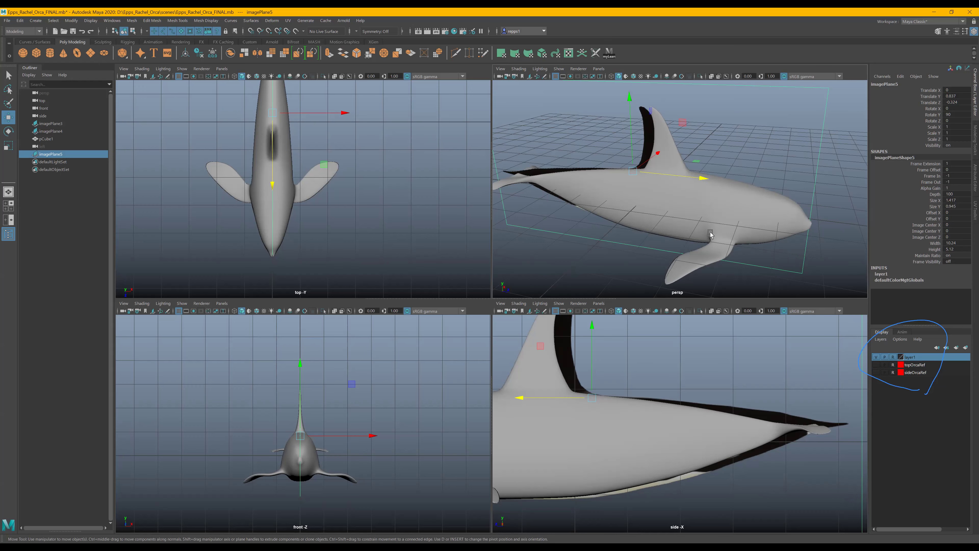
Shift the side-view image plane along the orca's length to about -0.153 in Z.
{"action": "mouse_move", "coordinate": [731, 230]}
{"action": "left_mouse_down", "text": "alt"}
{"action": "mouse_move", "coordinate": [647, 229]}
{"action": "mouse_move", "coordinate": [732, 231]}
{"action": "left_mouse_up", "text": "alt"}
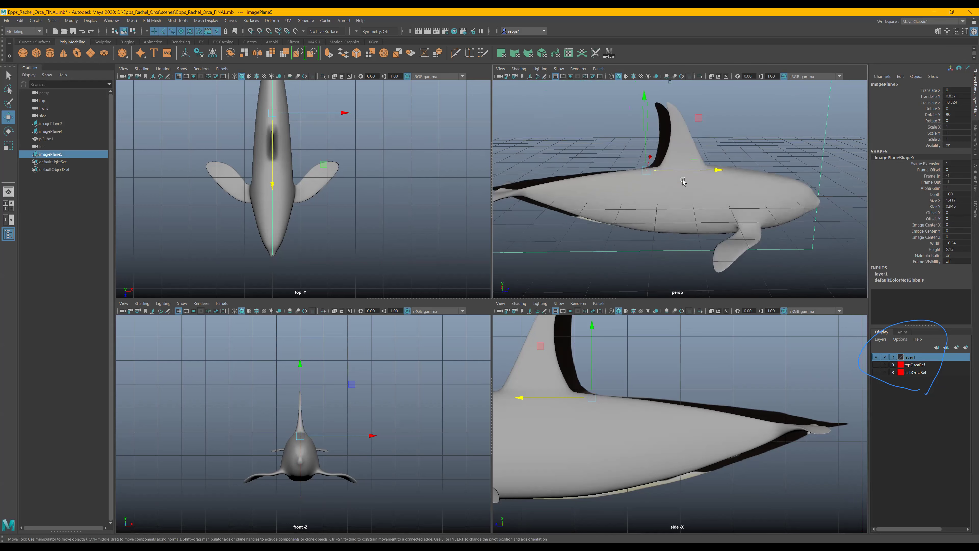
{"action": "left_click_drag", "start_coordinate": [678, 172], "coordinate": [713, 231]}
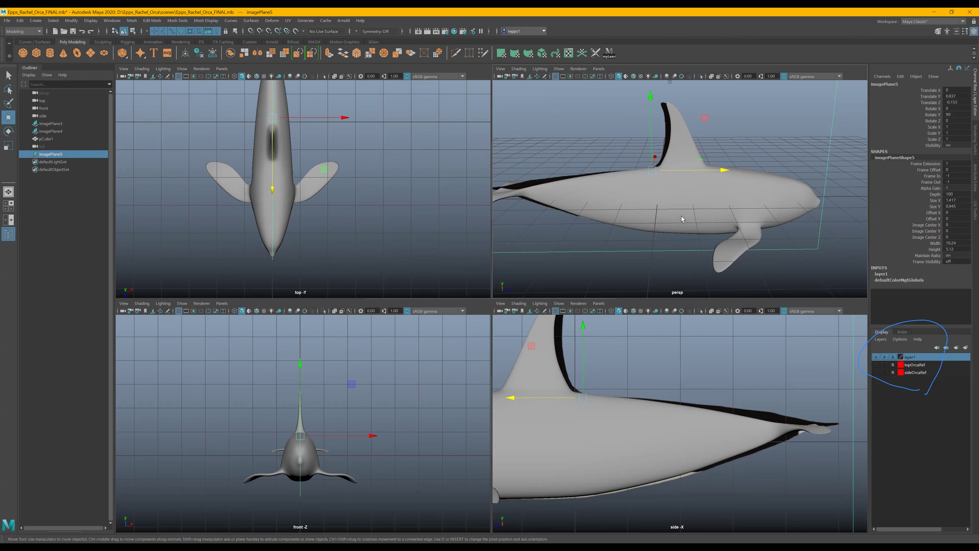
{"action": "left_click_drag", "start_coordinate": [624, 230], "coordinate": [705, 262], "text": "alt"}
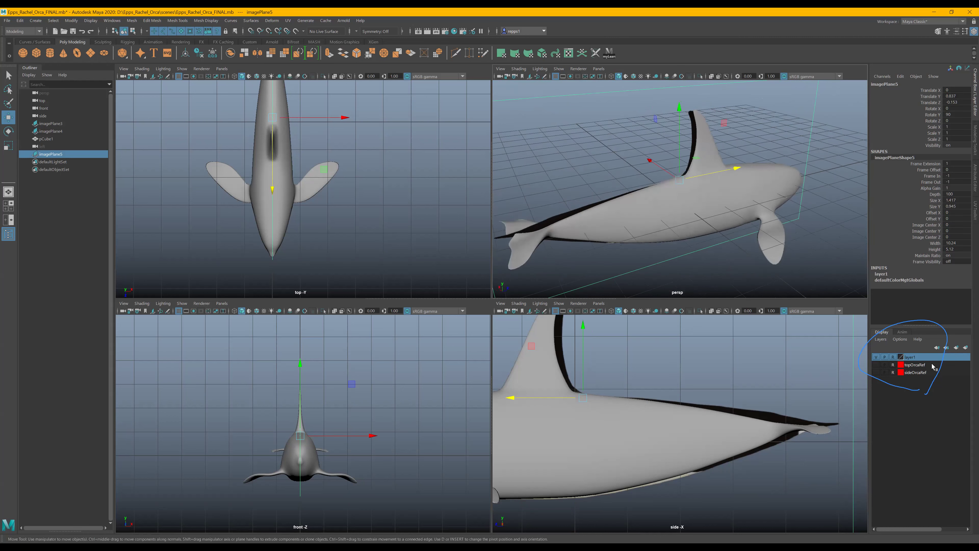
Hide and show the image plane's layer again, checking the reference against the orca.
{"action": "left_click", "coordinate": [877, 357]}
{"action": "left_click", "coordinate": [878, 358]}
{"action": "left_click_drag", "start_coordinate": [642, 256], "coordinate": [621, 235], "text": "alt"}
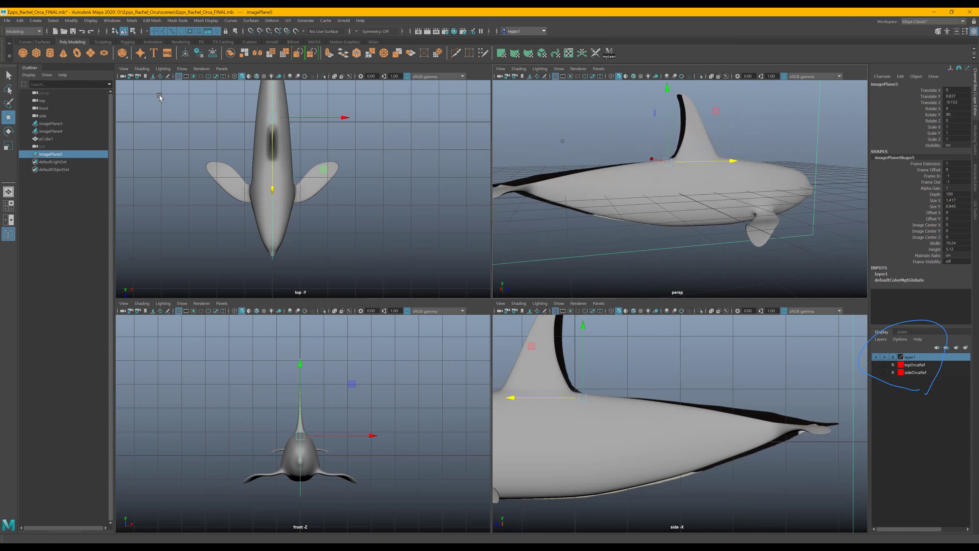
{"action": "left_click", "coordinate": [124, 72]}
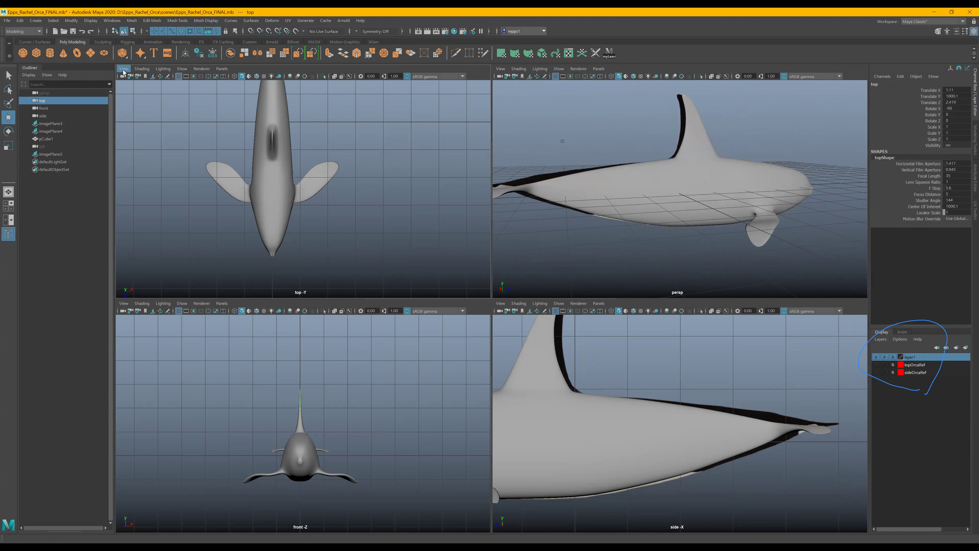
{"action": "left_click", "coordinate": [124, 72]}
{"action": "mouse_move", "coordinate": [208, 240]}
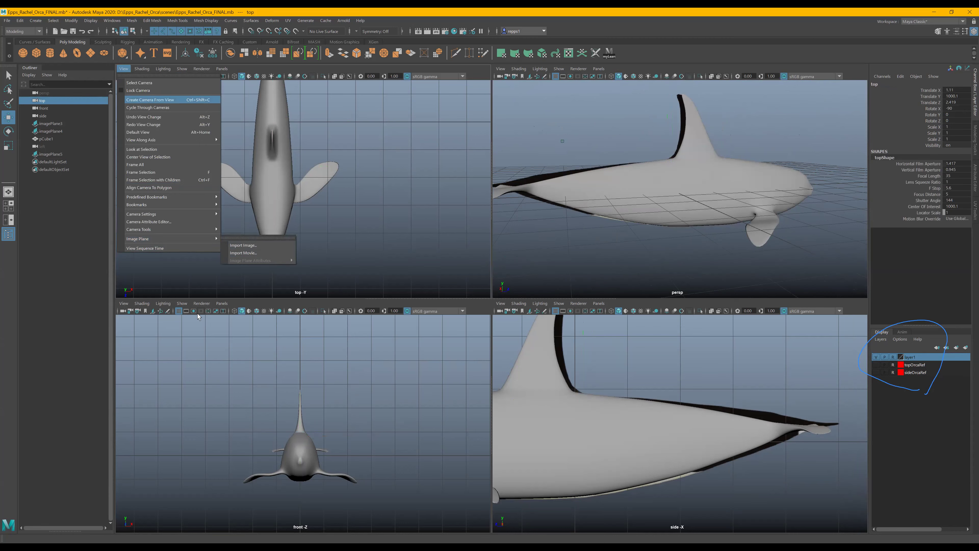
{"action": "left_click", "coordinate": [673, 247]}
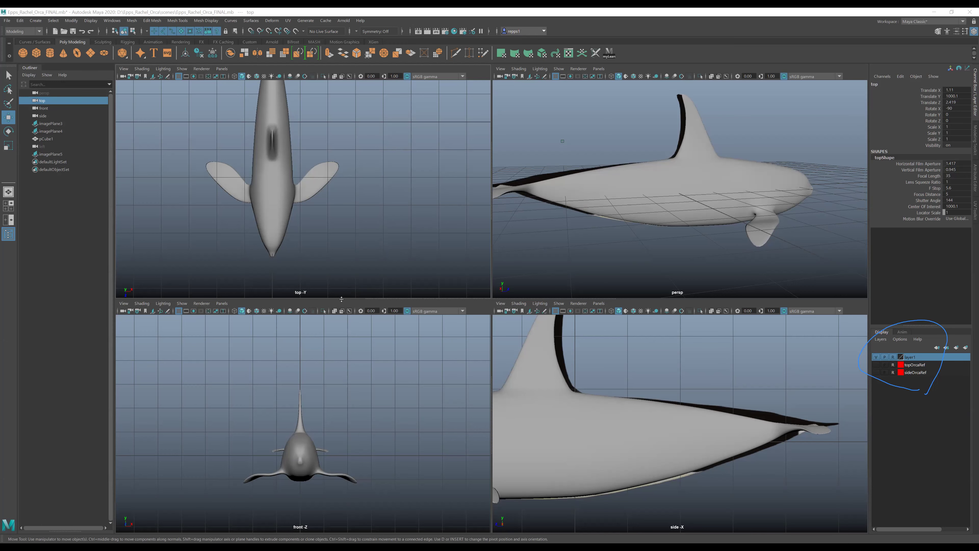
{"action": "left_click_drag", "start_coordinate": [340, 298], "coordinate": [361, 303]}
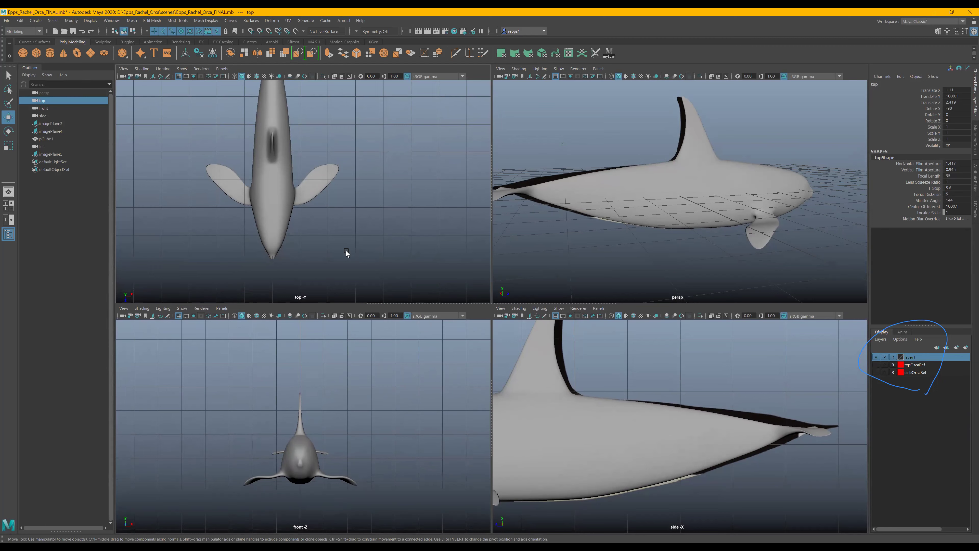
{"action": "left_click", "coordinate": [7, 21]}
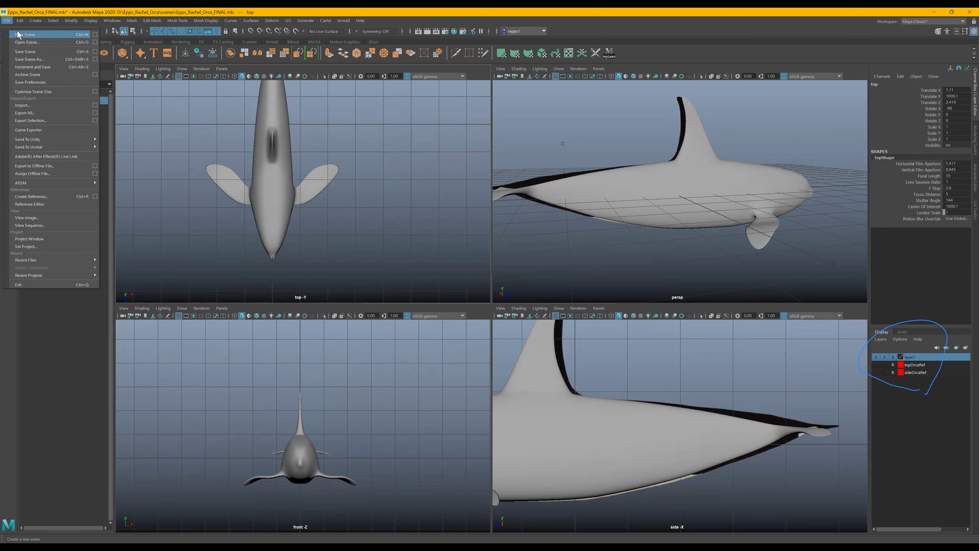
{"action": "left_click", "coordinate": [7, 20]}
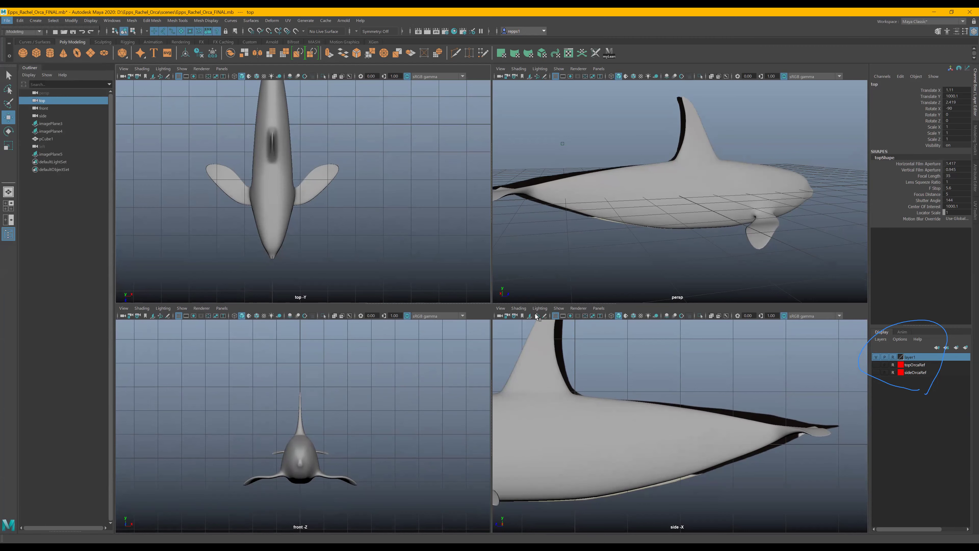
Inspect the source images available for an image plane in the orca project's sourceimages folder, previewing topView.tga without importing it.
{"action": "left_click", "coordinate": [501, 308]}
{"action": "left_click", "coordinate": [625, 479]}
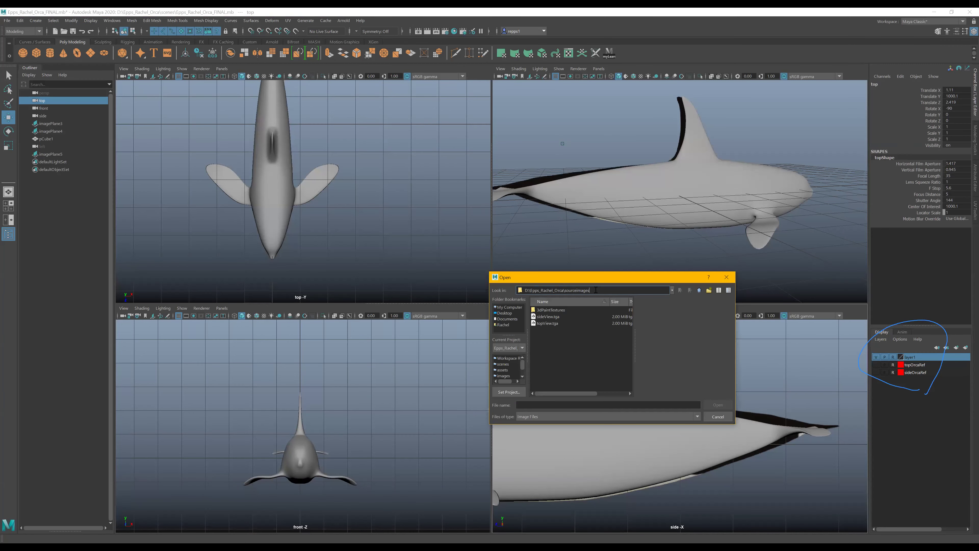
{"action": "left_click", "coordinate": [570, 323]}
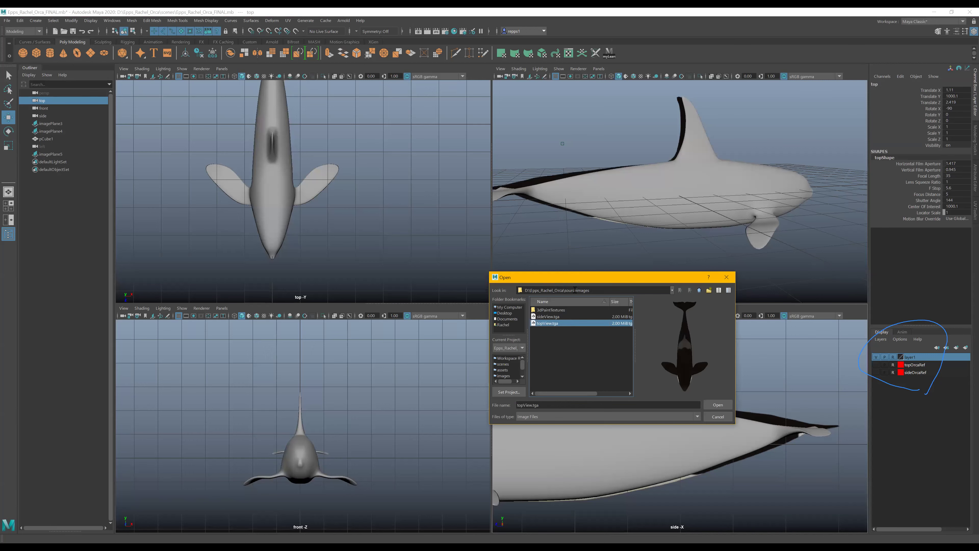
{"action": "left_click_drag", "start_coordinate": [565, 289], "coordinate": [531, 290]}
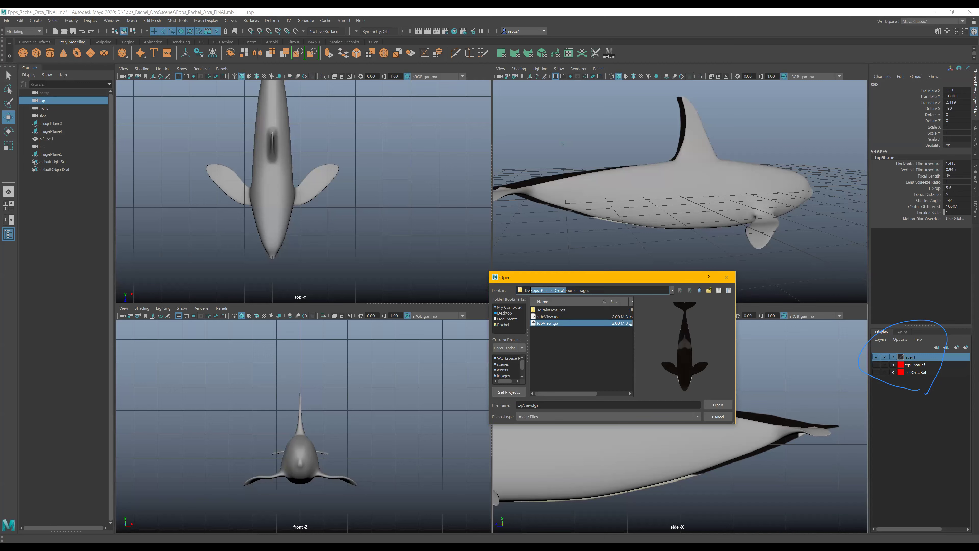
{"action": "left_click_drag", "start_coordinate": [530, 290], "coordinate": [563, 290]}
{"action": "key", "text": "End"}
{"action": "left_click_drag", "start_coordinate": [526, 290], "coordinate": [529, 290]}
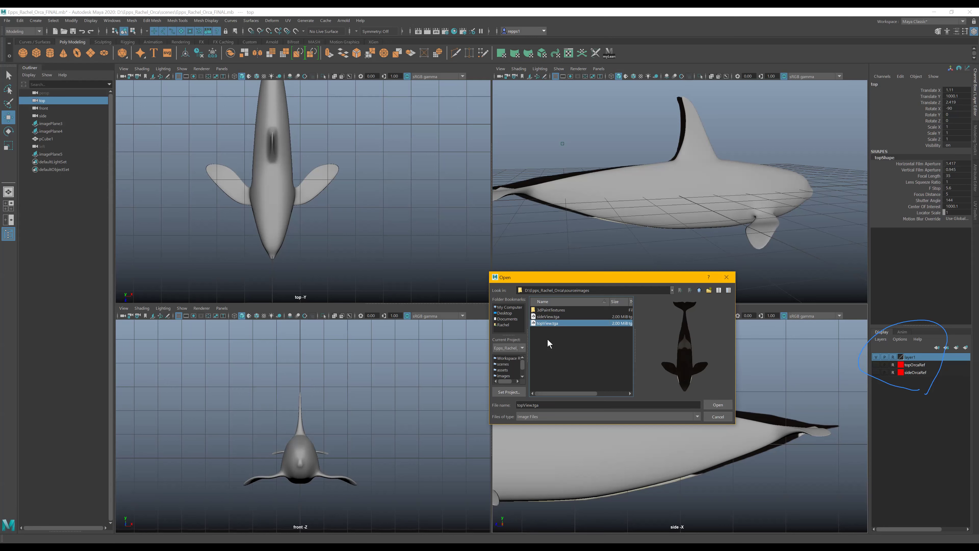
{"action": "left_click", "coordinate": [719, 417]}
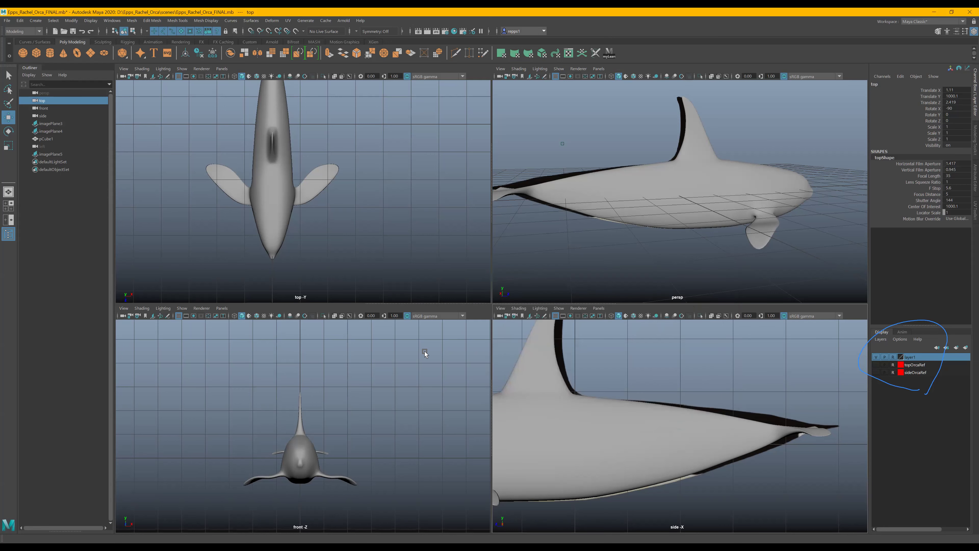
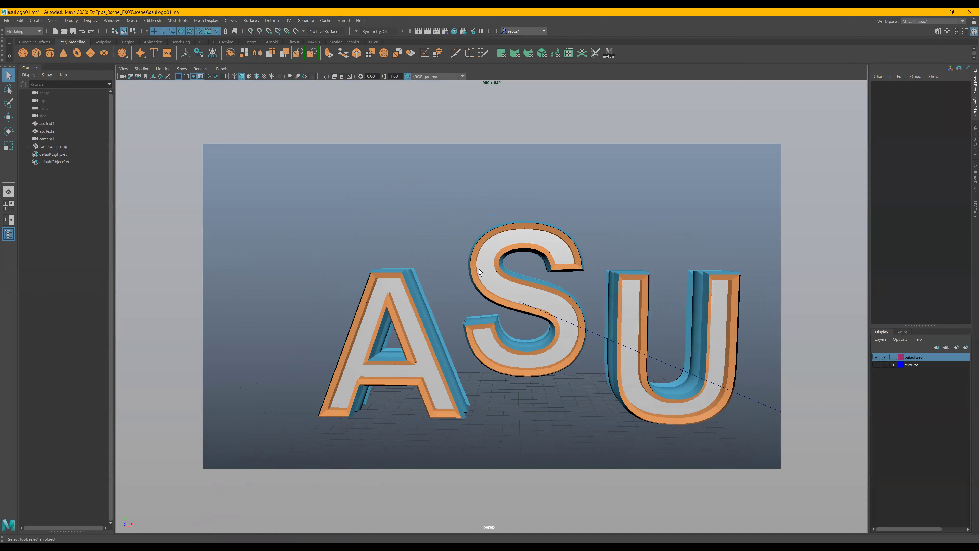
Select the asuText2 lettering, inspect it from several angles, and delete its construction history.
{"action": "right_click_drag", "start_coordinate": [499, 272], "coordinate": [532, 297], "text": "alt"}
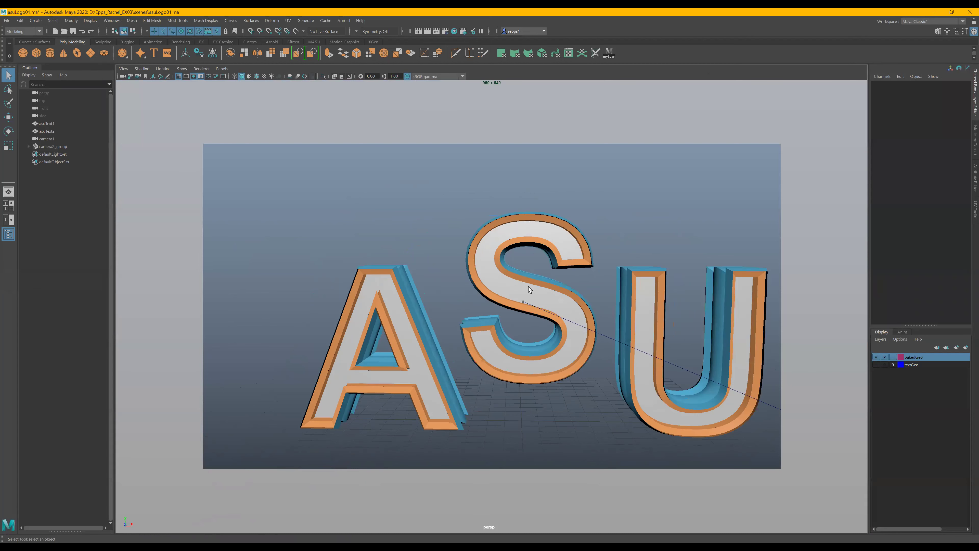
{"action": "left_click", "coordinate": [529, 286]}
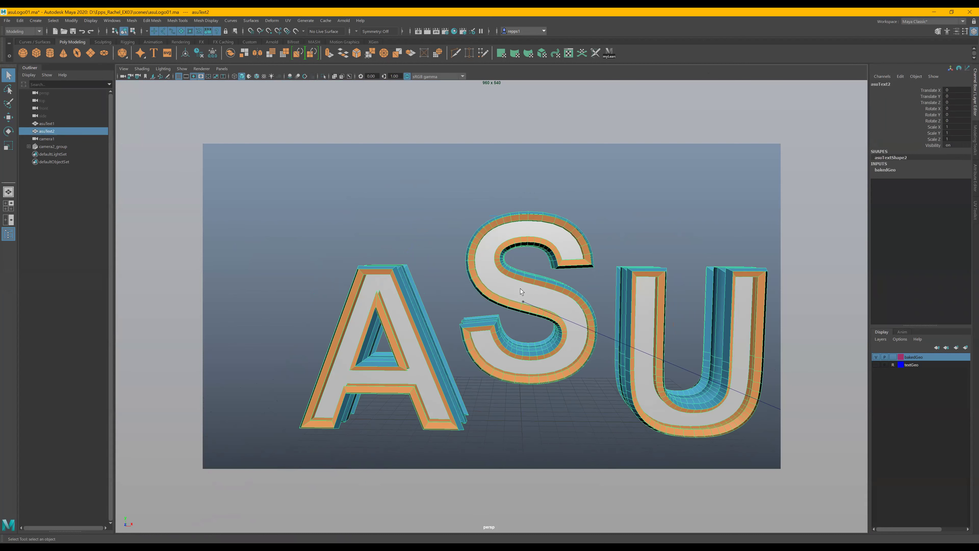
{"action": "left_click_drag", "start_coordinate": [580, 324], "coordinate": [497, 310], "text": "alt"}
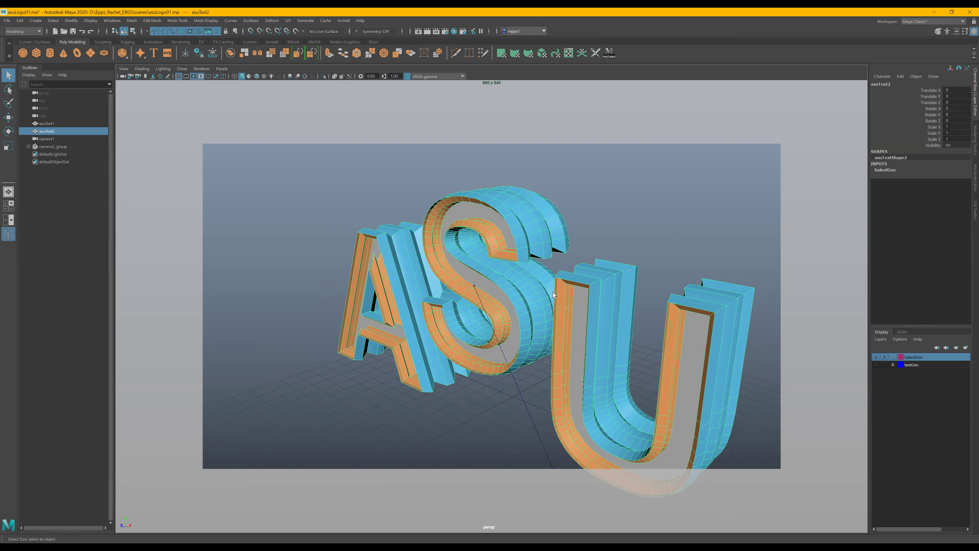
{"action": "left_click_drag", "start_coordinate": [584, 327], "coordinate": [451, 327], "text": "alt"}
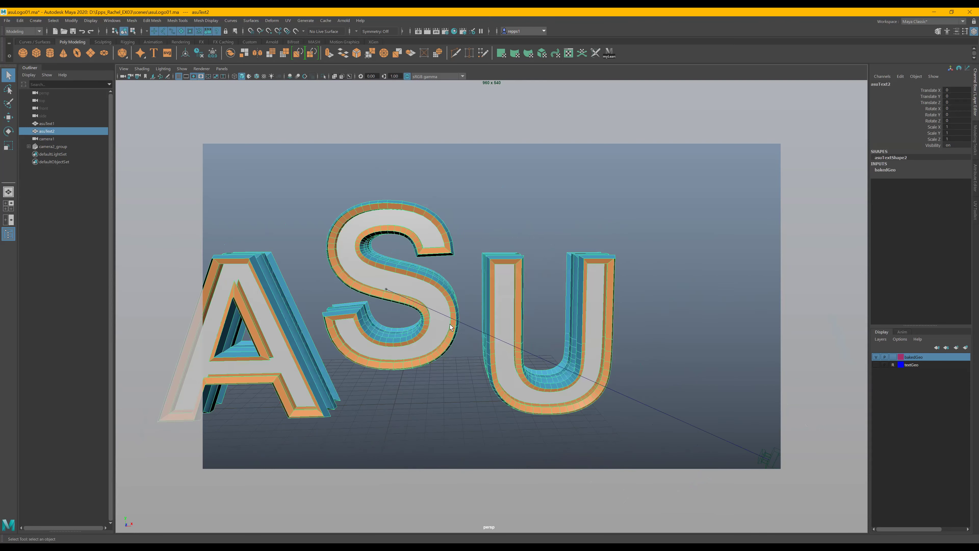
{"action": "middle_click_drag", "start_coordinate": [439, 323], "coordinate": [507, 356], "text": "alt"}
{"action": "mouse_move", "coordinate": [507, 356]}
{"action": "left_mouse_down", "text": "alt"}
{"action": "mouse_move", "coordinate": [462, 368]}
{"action": "mouse_move", "coordinate": [481, 364]}
{"action": "mouse_move", "coordinate": [470, 357]}
{"action": "mouse_move", "coordinate": [496, 359]}
{"action": "left_mouse_up", "text": "alt"}
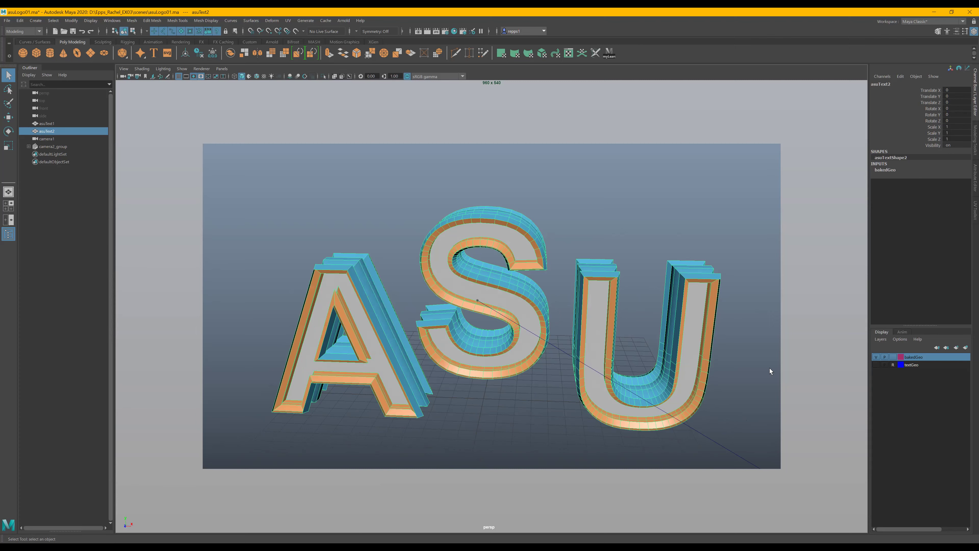
{"action": "left_click", "coordinate": [18, 22]}
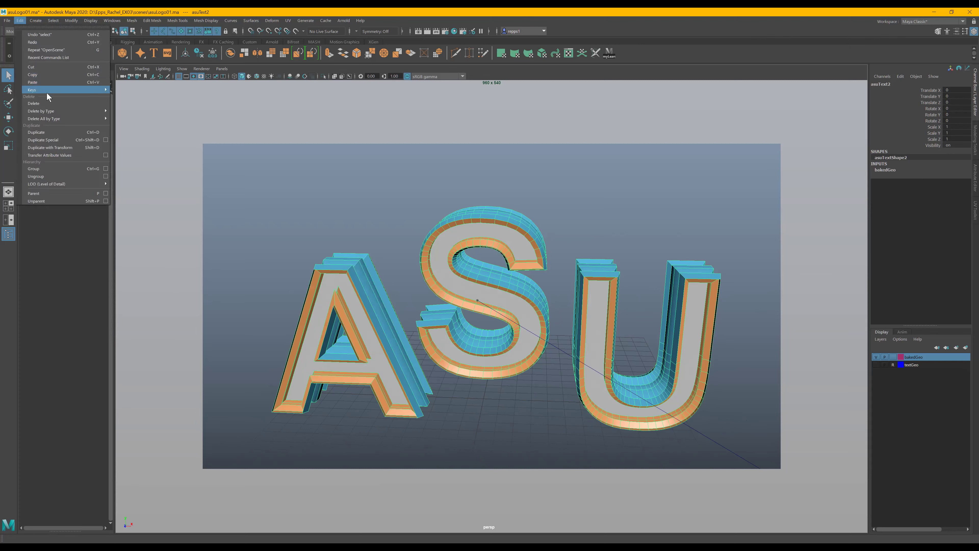
{"action": "mouse_move", "coordinate": [60, 111]}
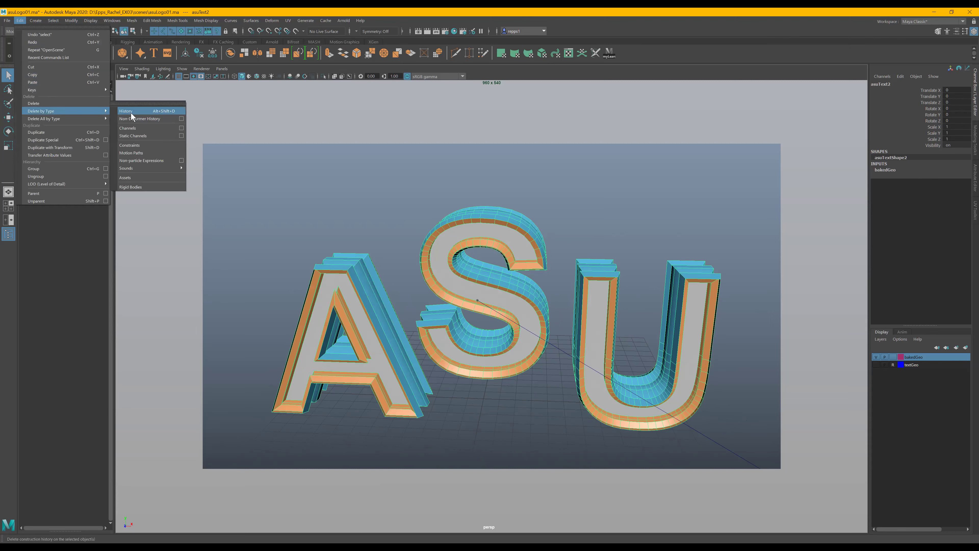
{"action": "left_click", "coordinate": [131, 111]}
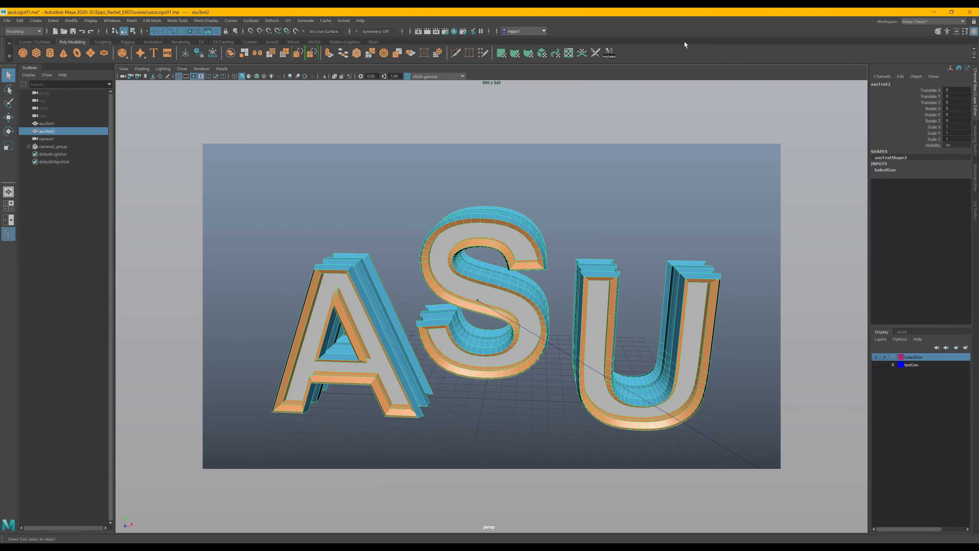
Compare the construction inputs listed for asuText2 with those of asuText1.
{"action": "left_click", "coordinate": [860, 224]}
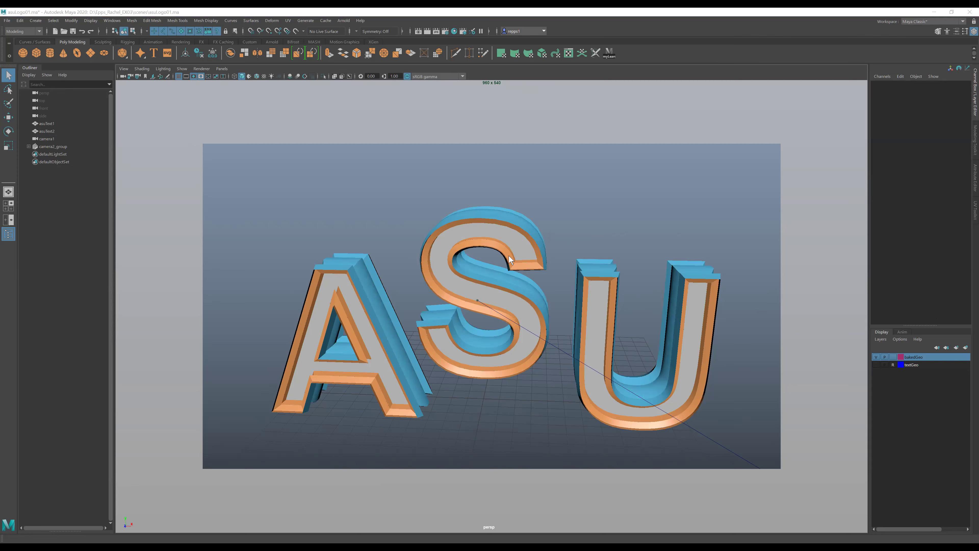
{"action": "left_click", "coordinate": [596, 270]}
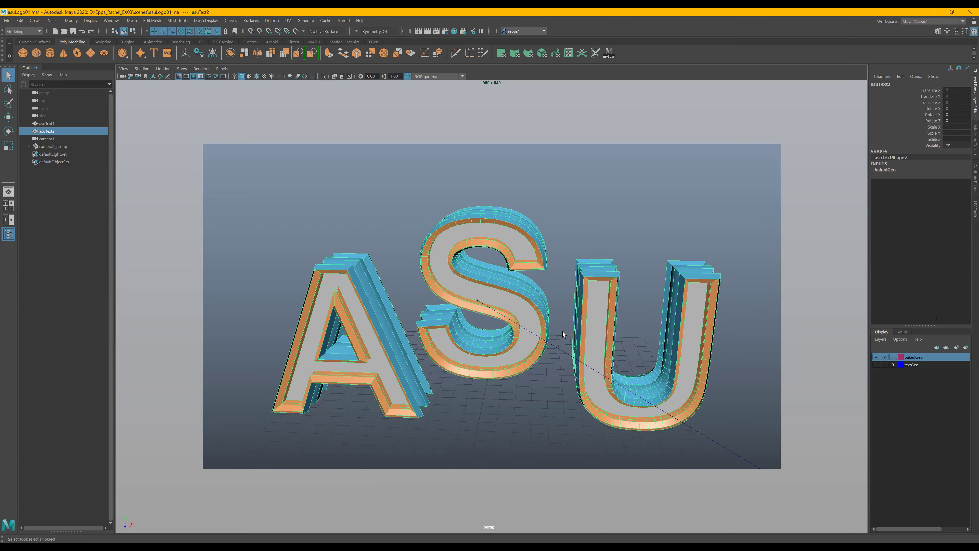
{"action": "mouse_move", "coordinate": [526, 326]}
{"action": "left_mouse_down", "text": "alt"}
{"action": "mouse_move", "coordinate": [544, 325]}
{"action": "mouse_move", "coordinate": [530, 325]}
{"action": "left_mouse_up", "text": "alt"}
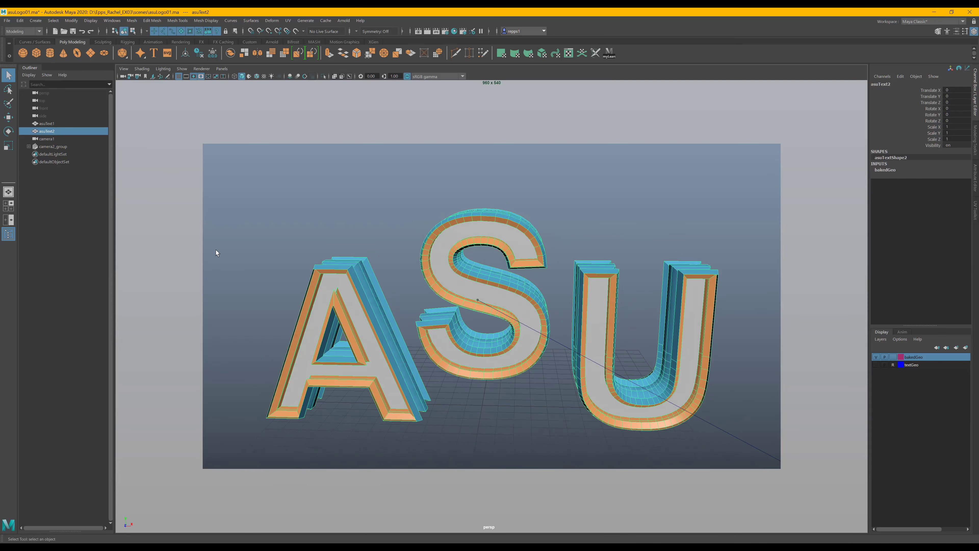
{"action": "left_click", "coordinate": [52, 124]}
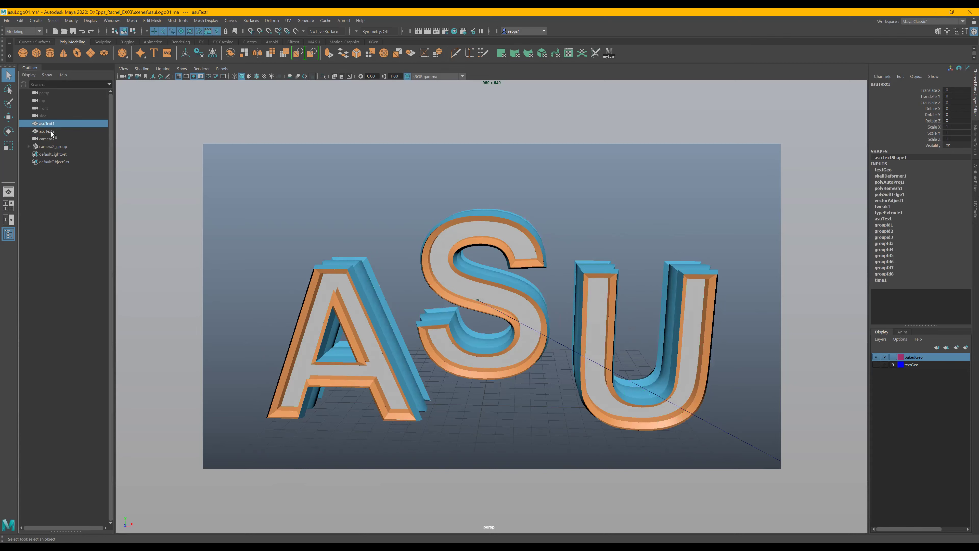
{"action": "left_click", "coordinate": [52, 132]}
Move asuText1 to about -0.911 in Z and compare its input history with that of asuText2.
{"action": "left_click", "coordinate": [51, 124]}
{"action": "left_click", "coordinate": [8, 117]}
{"action": "mouse_move", "coordinate": [475, 437]}
{"action": "left_mouse_down"}
{"action": "mouse_move", "coordinate": [466, 454]}
{"action": "mouse_move", "coordinate": [476, 427]}
{"action": "left_mouse_up"}
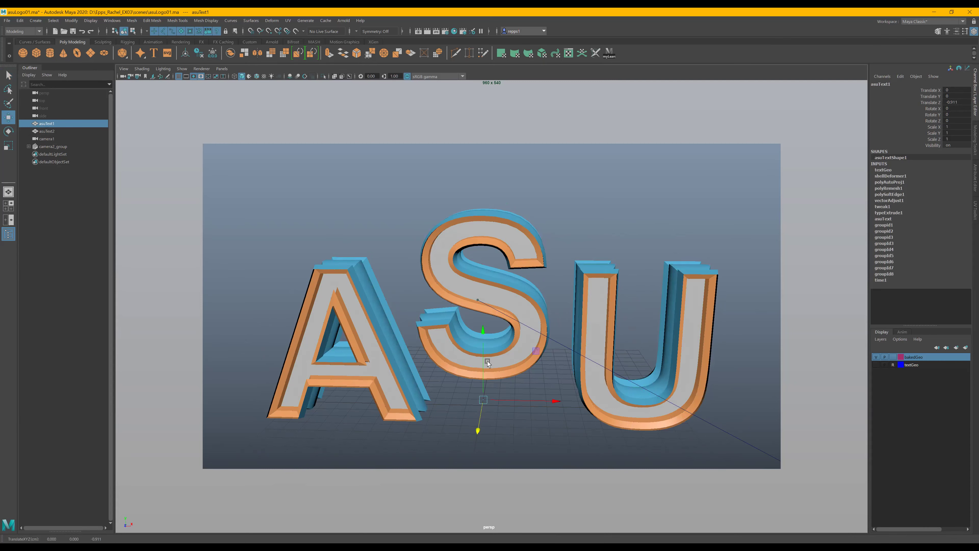
{"action": "left_click", "coordinate": [46, 132]}
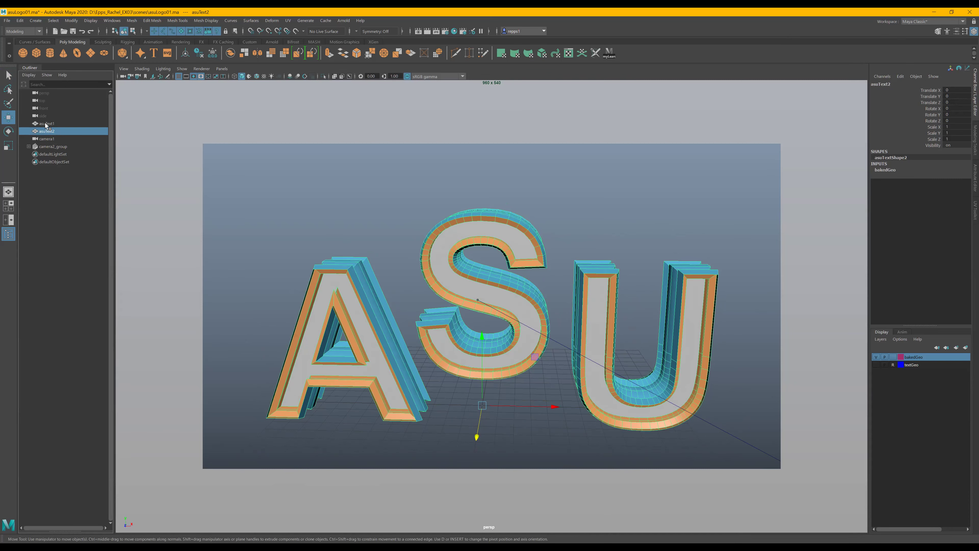
{"action": "left_click", "coordinate": [45, 123]}
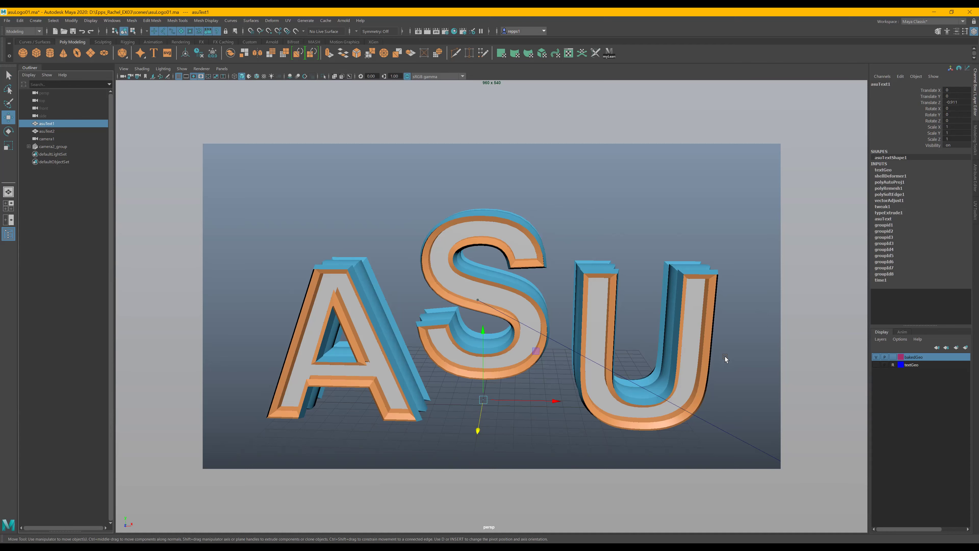
{"action": "mouse_move", "coordinate": [726, 356]}
{"action": "left_mouse_down", "text": "alt"}
{"action": "mouse_move", "coordinate": [698, 351]}
{"action": "mouse_move", "coordinate": [734, 355]}
{"action": "mouse_move", "coordinate": [721, 353]}
{"action": "left_mouse_up", "text": "alt"}
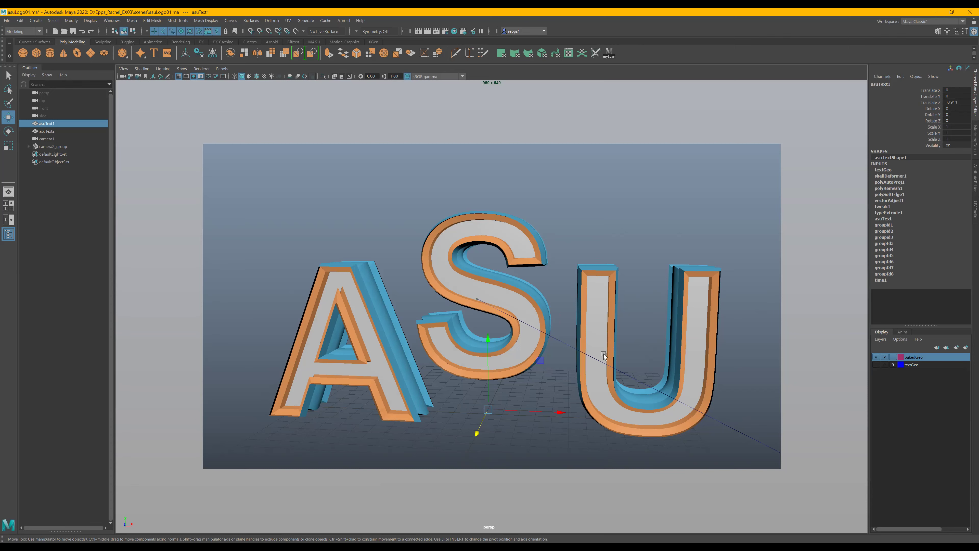
Show the textGeo display layer and compare the large asuText1 lettering with the small asuText2 lettering from several angles.
{"action": "left_click", "coordinate": [876, 365]}
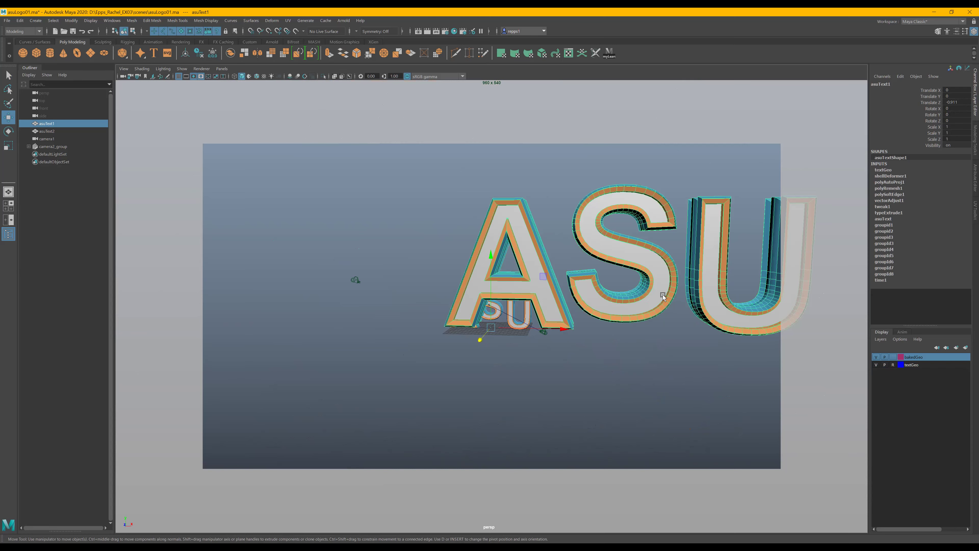
{"action": "middle_click_drag", "start_coordinate": [661, 288], "coordinate": [588, 347], "text": "alt"}
{"action": "left_click_drag", "start_coordinate": [588, 346], "coordinate": [723, 398], "text": "alt"}
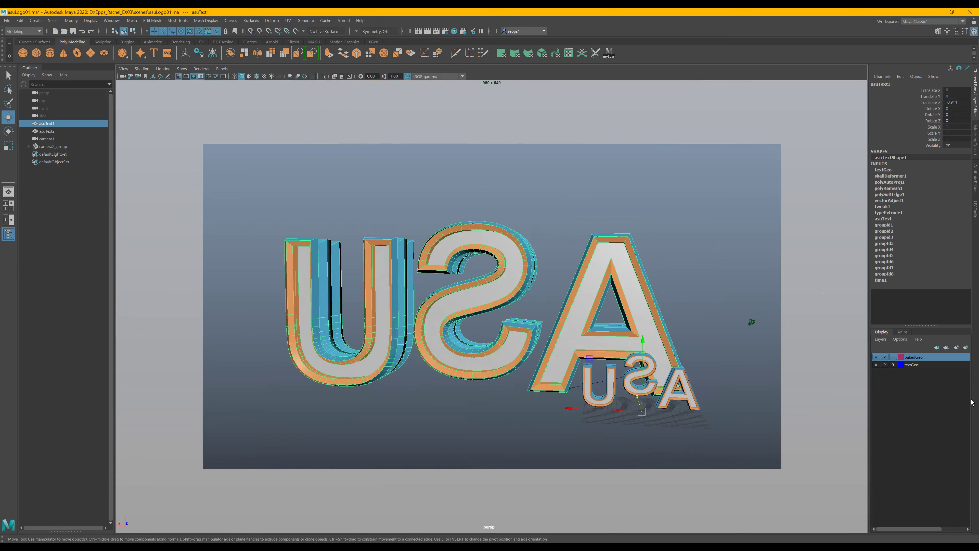
{"action": "left_click_drag", "start_coordinate": [555, 361], "coordinate": [361, 385], "text": "alt"}
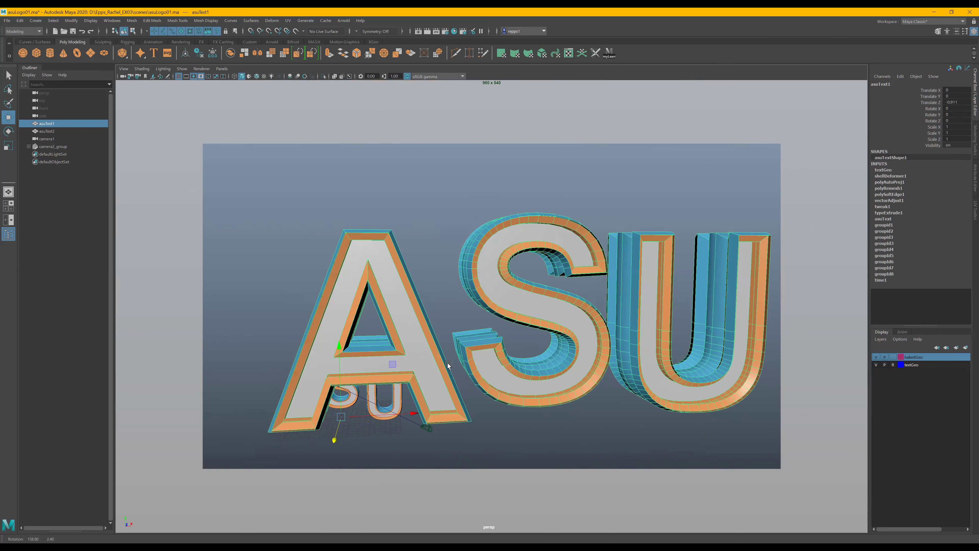
{"action": "left_click", "coordinate": [45, 132]}
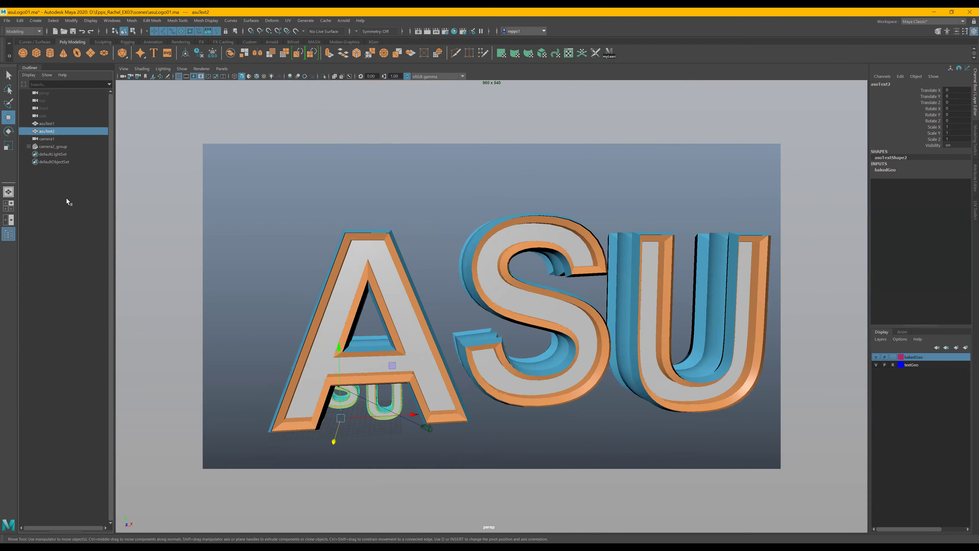
{"action": "left_click", "coordinate": [48, 125]}
{"action": "left_click_drag", "start_coordinate": [204, 291], "coordinate": [370, 320], "text": "alt"}
Check which lettering the textGeo and bakedGeo layers control by toggling each layer's visibility off and on.
{"action": "left_click", "coordinate": [929, 363]}
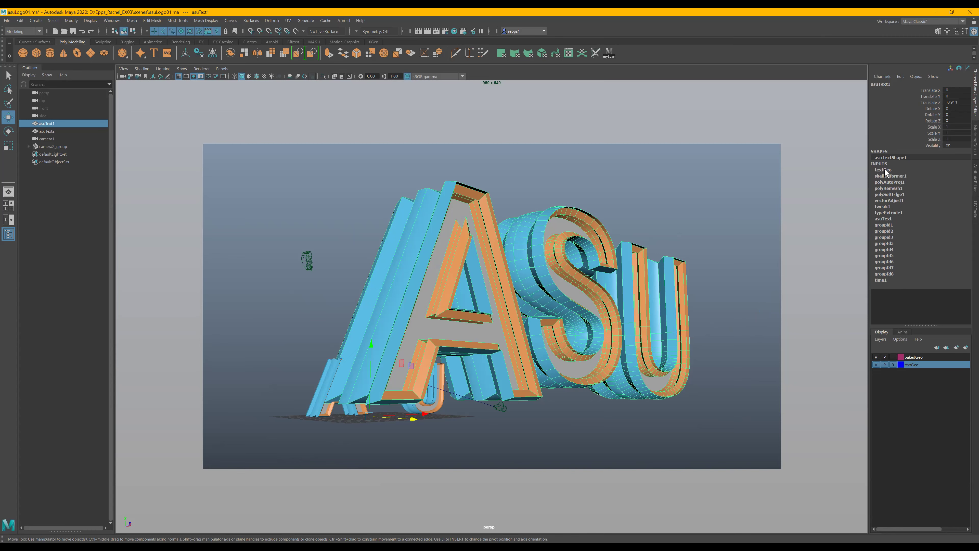
{"action": "mouse_move", "coordinate": [572, 375]}
{"action": "left_mouse_down", "text": "alt"}
{"action": "mouse_move", "coordinate": [651, 380]}
{"action": "mouse_move", "coordinate": [570, 384]}
{"action": "left_mouse_up", "text": "alt"}
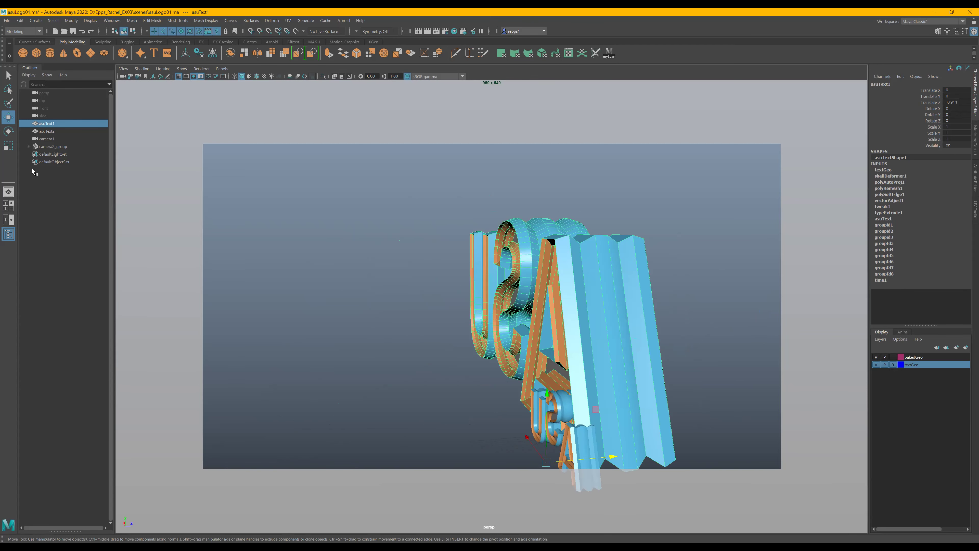
{"action": "left_click", "coordinate": [48, 131]}
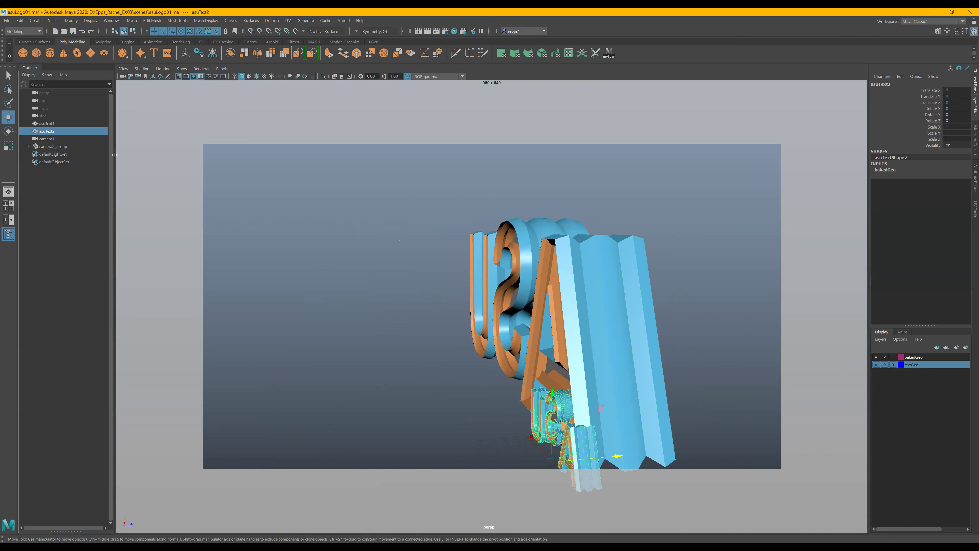
{"action": "left_click", "coordinate": [920, 358]}
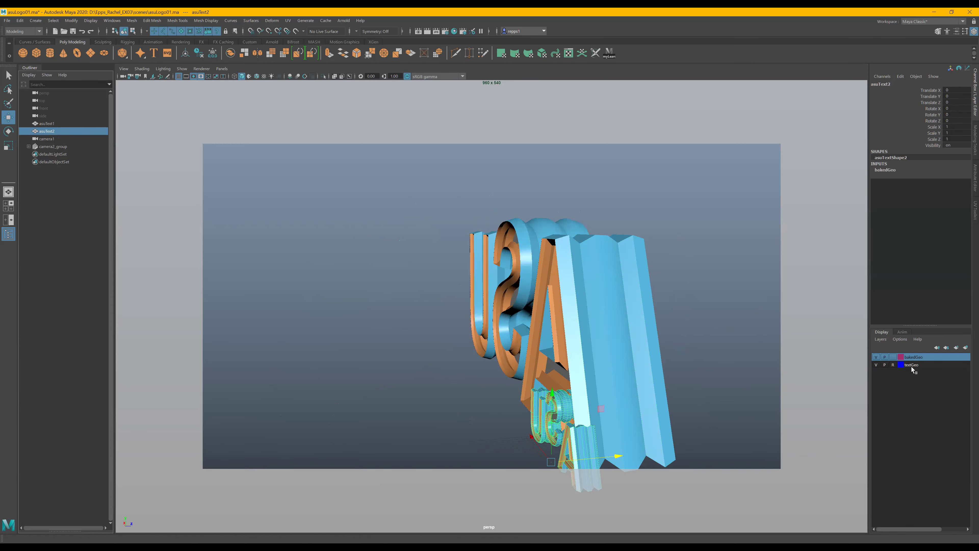
{"action": "left_click", "coordinate": [875, 358]}
{"action": "left_click", "coordinate": [875, 357]}
{"action": "left_click", "coordinate": [876, 365]}
{"action": "left_click", "coordinate": [876, 365]}
{"action": "left_click_drag", "start_coordinate": [693, 348], "coordinate": [631, 370], "text": "alt"}
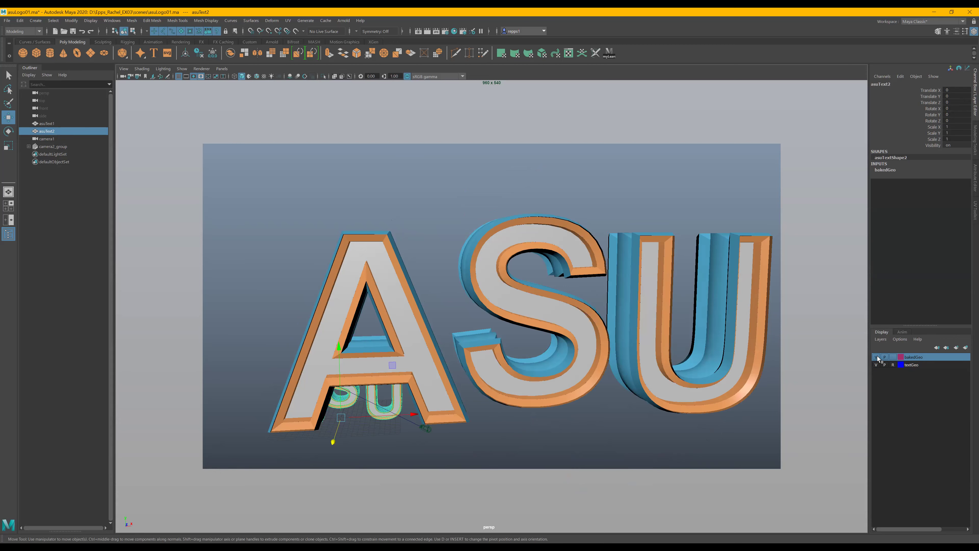
Hide the textGeo layer and frame the remaining bakedGeo lettering in the perspective view.
{"action": "left_click", "coordinate": [876, 364]}
{"action": "left_click_drag", "start_coordinate": [735, 395], "coordinate": [797, 420], "text": "alt"}
{"action": "scroll", "coordinate": [437, 451], "scroll_direction": "up", "scroll_amount": 5}
{"action": "middle_click_drag", "start_coordinate": [394, 399], "coordinate": [614, 315], "text": "alt"}
{"action": "left_click_drag", "start_coordinate": [614, 314], "coordinate": [626, 375], "text": "alt"}
{"action": "scroll", "coordinate": [590, 407], "scroll_direction": "up", "scroll_amount": 3}
{"action": "scroll", "coordinate": [591, 408], "scroll_direction": "up", "scroll_amount": 1}
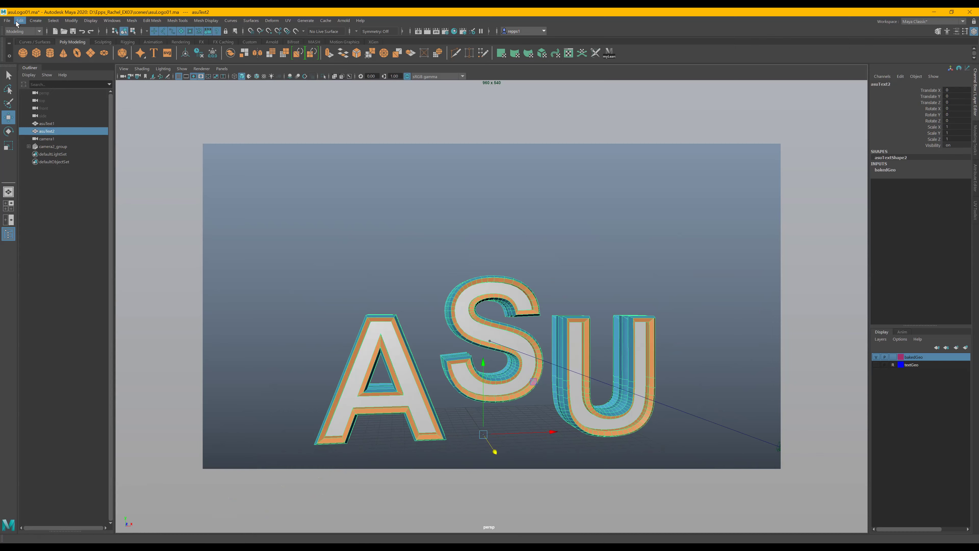
Open the scene file lattice_02.mb from the current project's scenes folder.
{"action": "left_click", "coordinate": [7, 20]}
{"action": "left_click", "coordinate": [34, 42]}
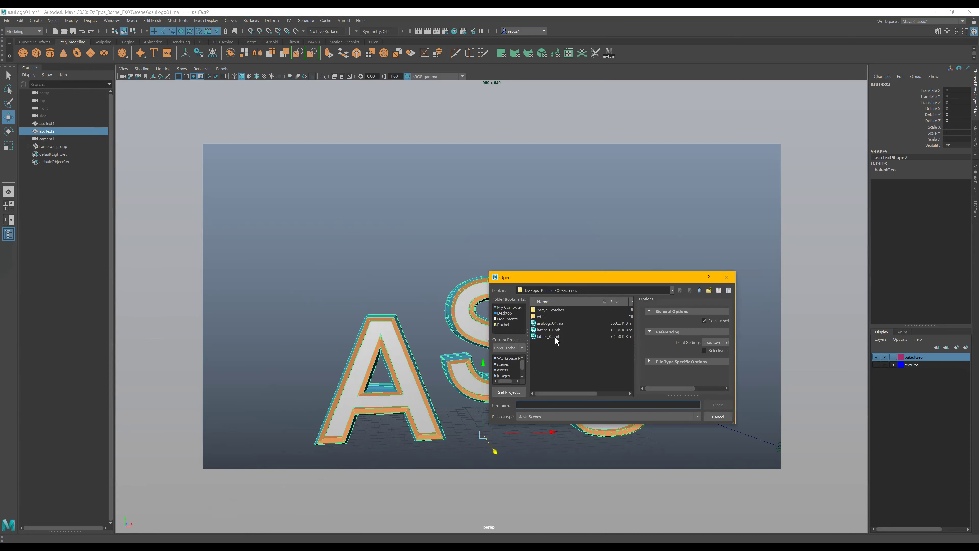
{"action": "left_click", "coordinate": [554, 336]}
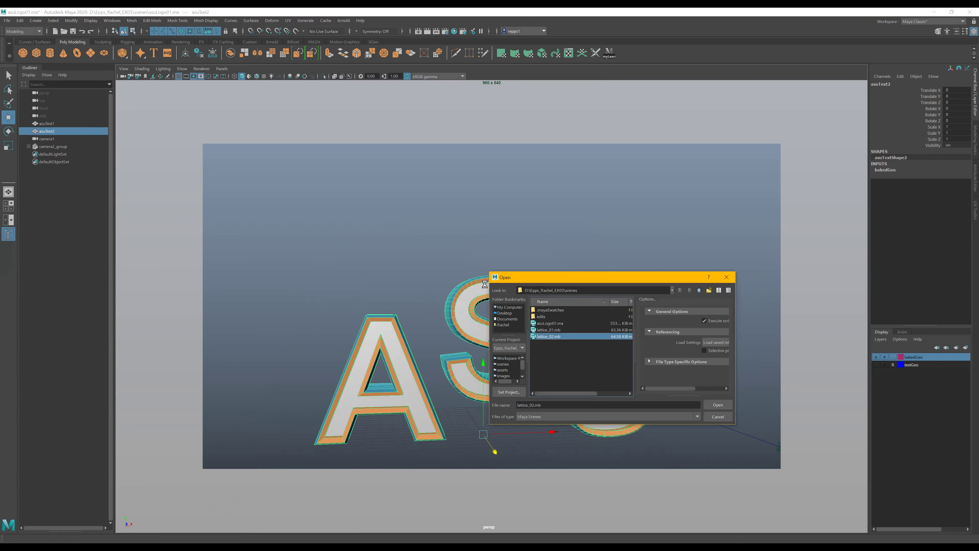
{"action": "key", "text": "Return"}
{"action": "left_click", "coordinate": [10, 21]}
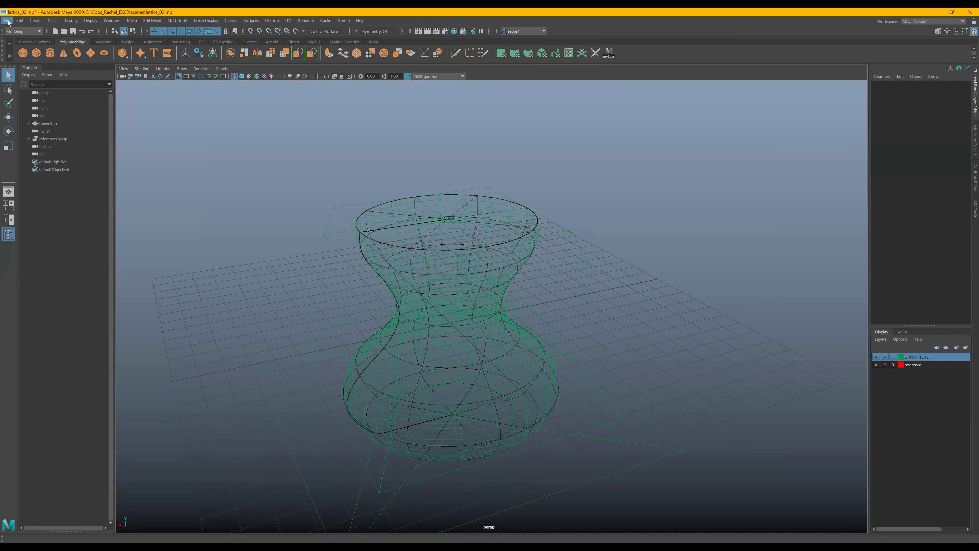
Open the scene file lattice_01.mb from the current project's scenes folder.
{"action": "left_click", "coordinate": [30, 42]}
{"action": "left_click", "coordinate": [557, 330]}
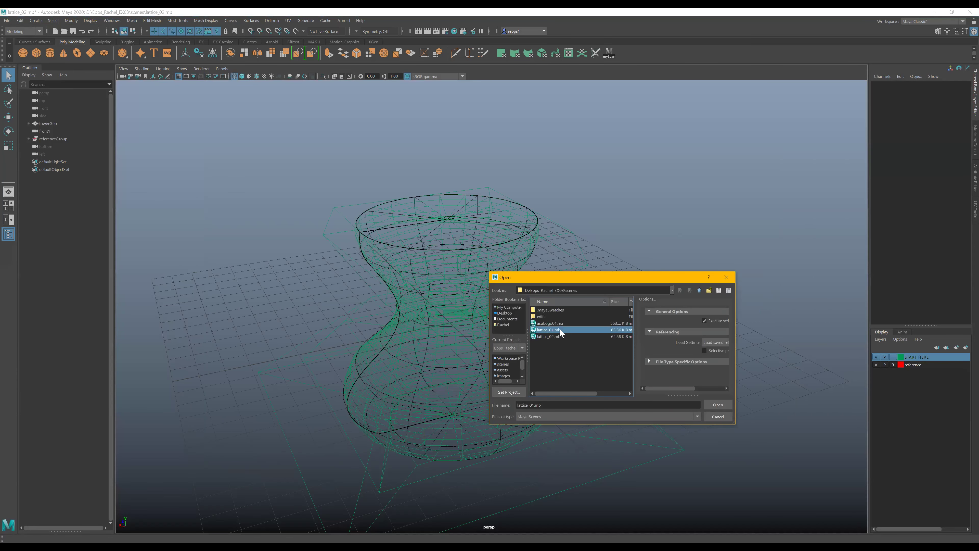
{"action": "key", "text": "Return"}
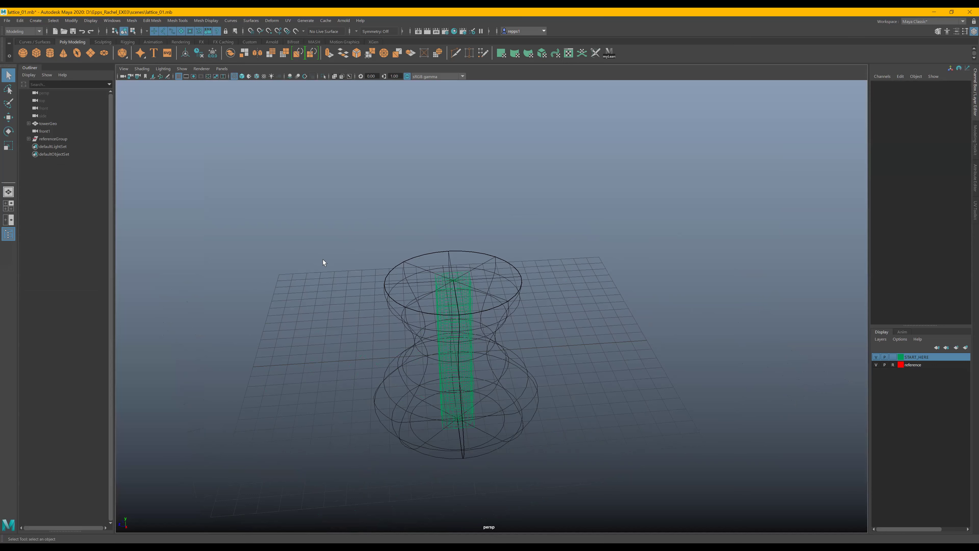
Reopen the scene file lattice_02.mb from the same scenes folder.
{"action": "left_click", "coordinate": [7, 21]}
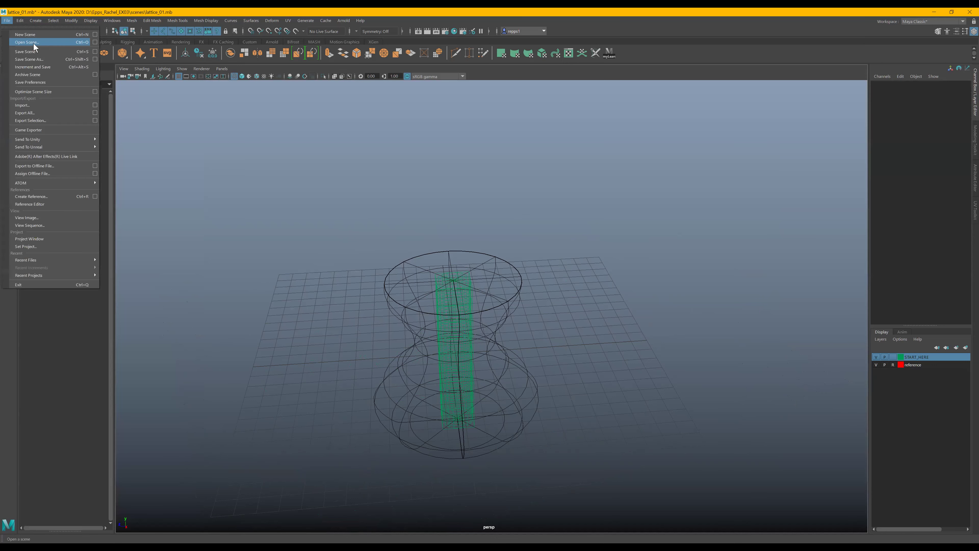
{"action": "left_click", "coordinate": [33, 44]}
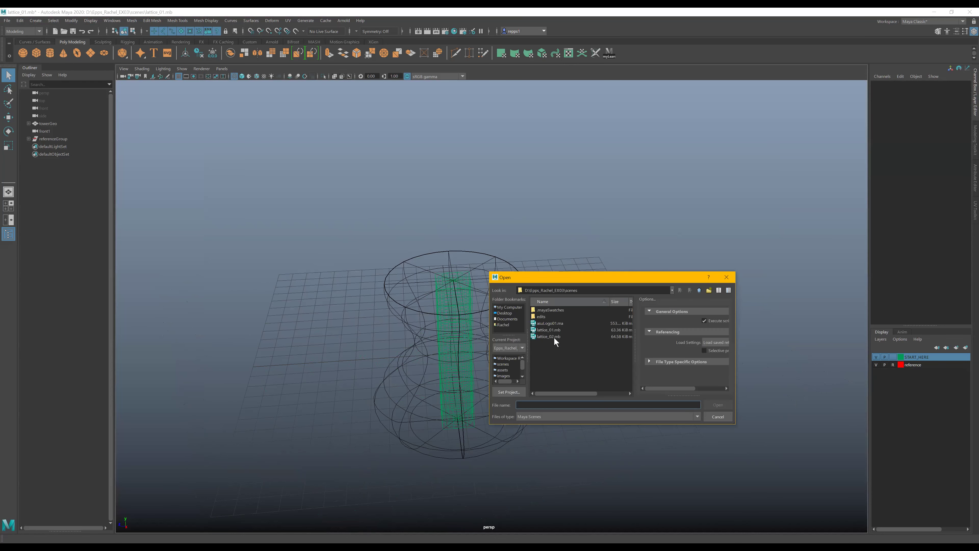
{"action": "left_click", "coordinate": [554, 337]}
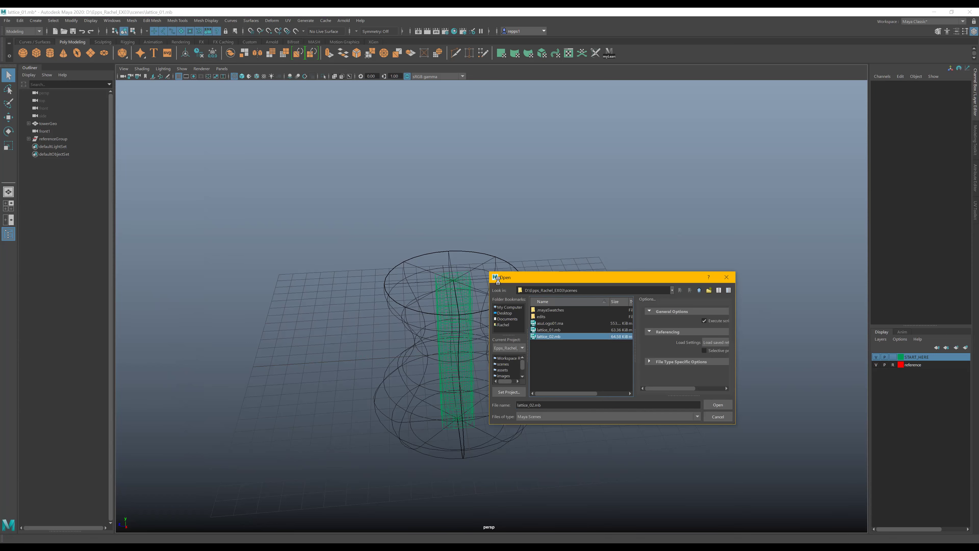
Examine the deformed tower wireframe and the lattice cage around it from several angles.
{"action": "left_click_drag", "start_coordinate": [561, 336], "coordinate": [542, 329], "text": "alt"}
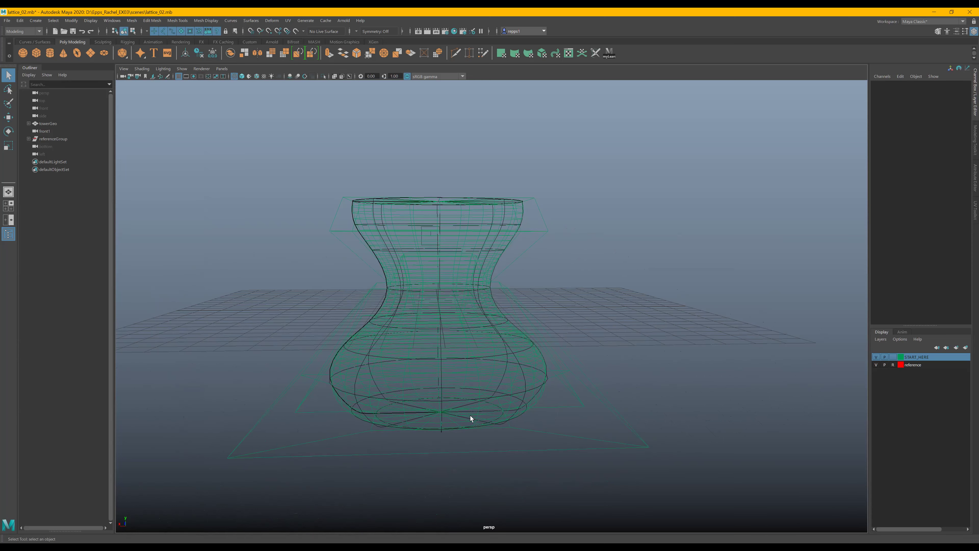
{"action": "scroll", "coordinate": [450, 445], "scroll_direction": "up", "scroll_amount": 2}
{"action": "left_click_drag", "start_coordinate": [451, 444], "coordinate": [412, 411], "text": "alt"}
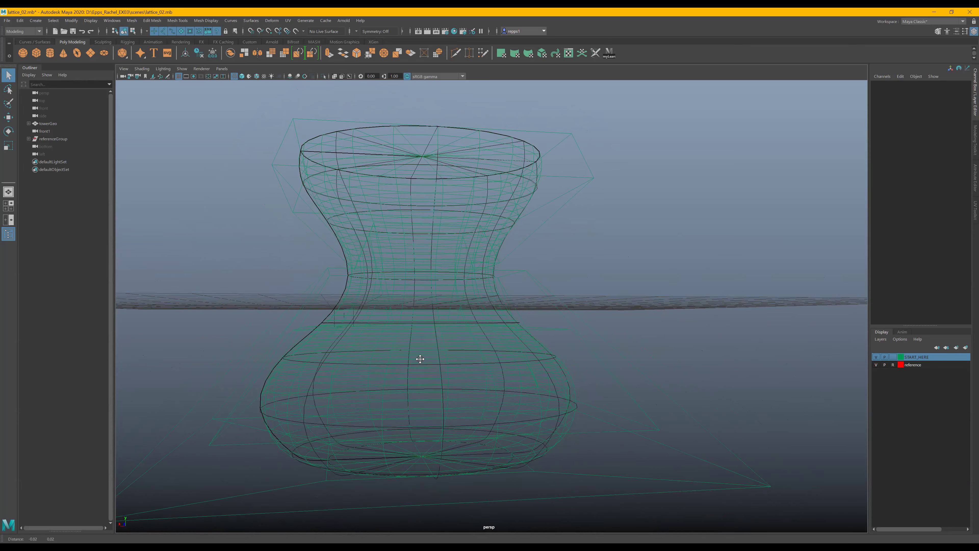
{"action": "middle_click_drag", "start_coordinate": [422, 356], "coordinate": [481, 371], "text": "alt"}
{"action": "left_click_drag", "start_coordinate": [481, 371], "coordinate": [533, 313], "text": "alt"}
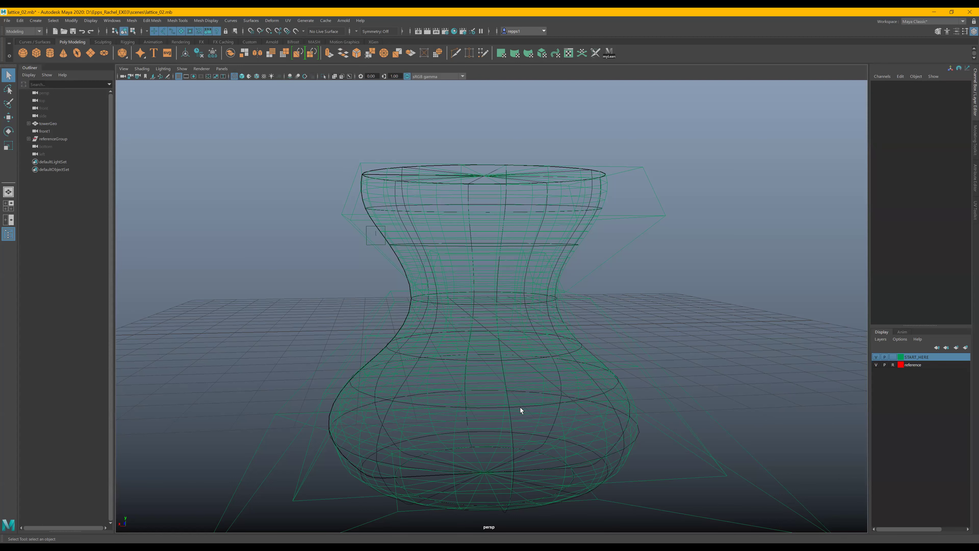
{"action": "scroll", "coordinate": [521, 407], "scroll_direction": "up", "scroll_amount": 2}
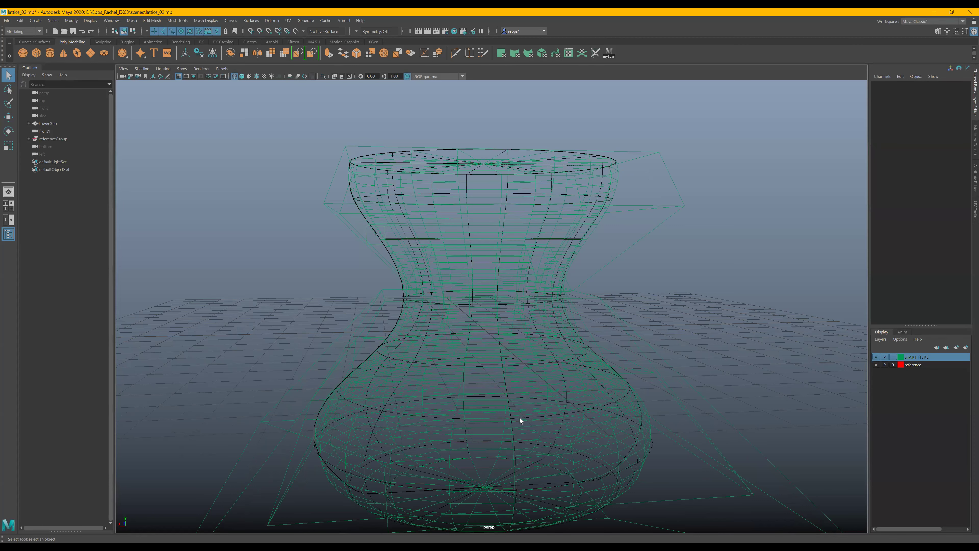
{"action": "left_click_drag", "start_coordinate": [520, 424], "coordinate": [514, 448], "text": "alt"}
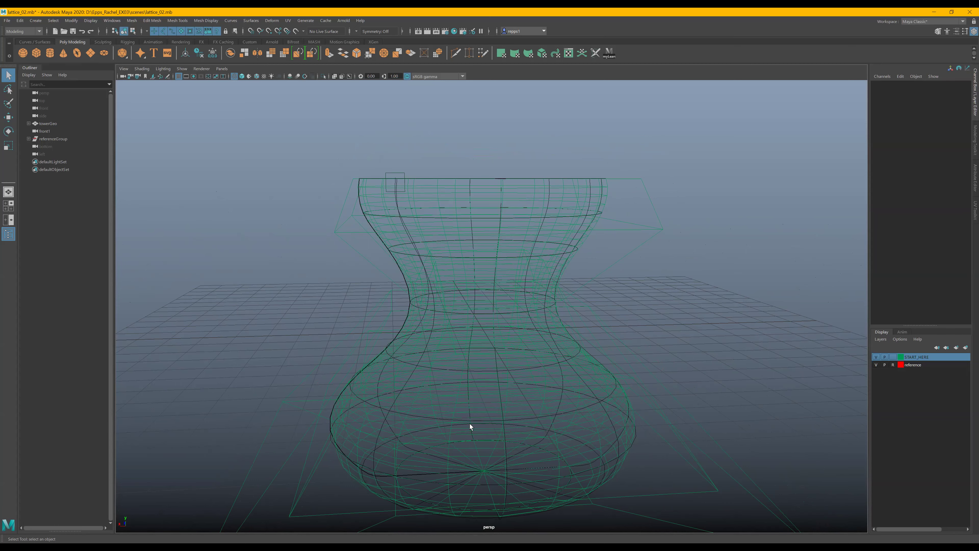
{"action": "left_click_drag", "start_coordinate": [469, 424], "coordinate": [489, 446], "text": "alt"}
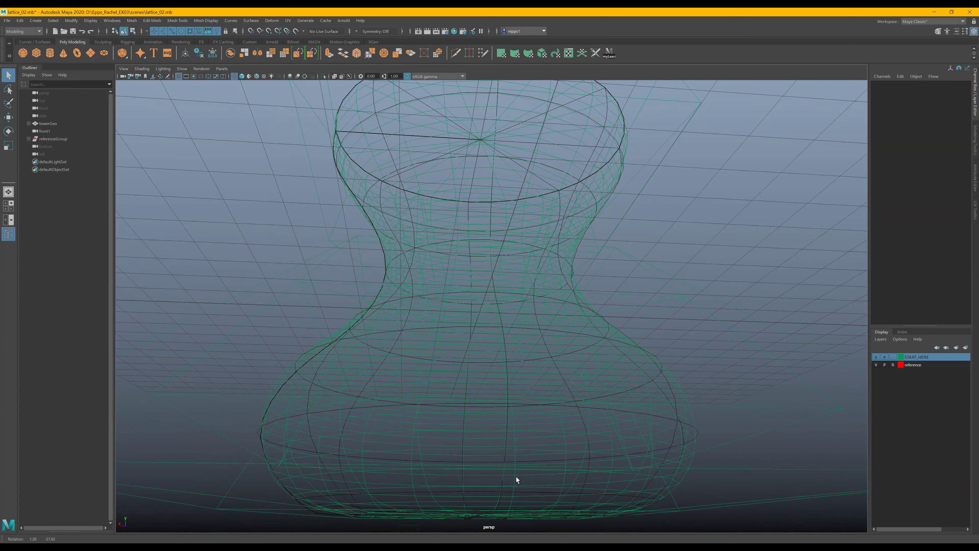
Examine the tower's wide lower bulge and base against the reference outline up close.
{"action": "scroll", "coordinate": [501, 341], "scroll_direction": "up", "scroll_amount": 3}
{"action": "left_click_drag", "start_coordinate": [525, 363], "coordinate": [379, 323], "text": "alt"}
{"action": "left_click_drag", "start_coordinate": [381, 324], "coordinate": [182, 347], "text": "alt"}
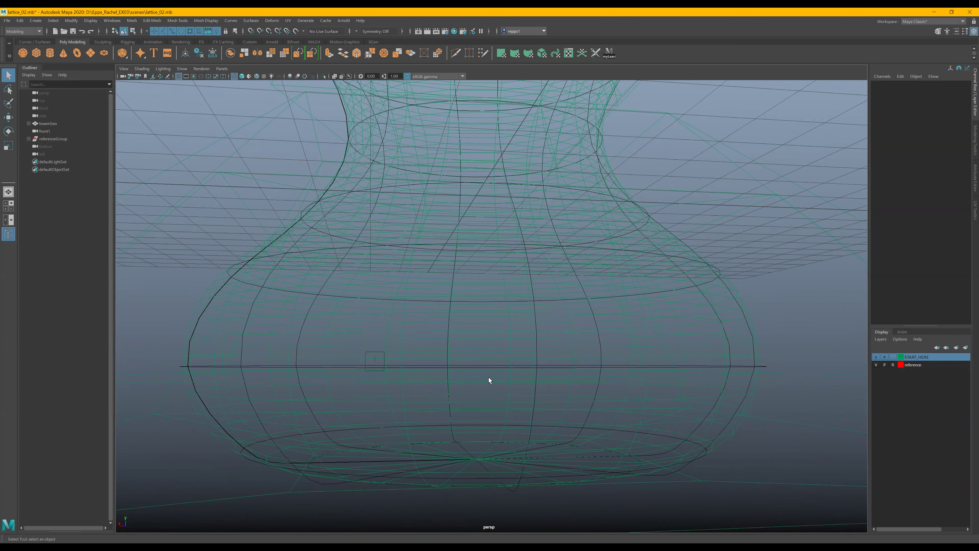
{"action": "left_click_drag", "start_coordinate": [545, 444], "coordinate": [542, 442], "text": "alt"}
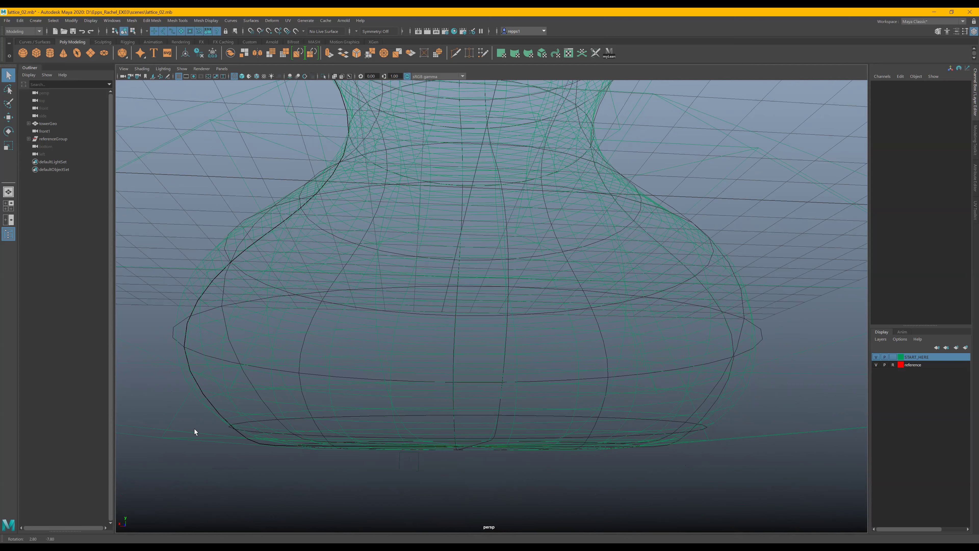
{"action": "left_click_drag", "start_coordinate": [346, 362], "coordinate": [456, 221], "text": "alt"}
{"action": "left_click_drag", "start_coordinate": [416, 294], "coordinate": [484, 195], "text": "alt"}
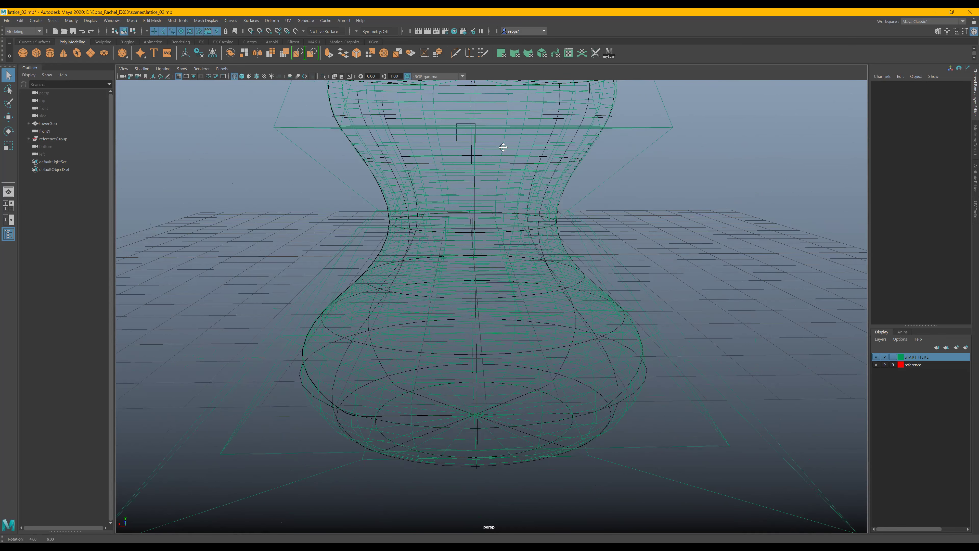
Examine the tower's narrow neck and upper rim up close, and the whole shape from other sides.
{"action": "left_click_drag", "start_coordinate": [516, 254], "coordinate": [515, 261], "text": "alt"}
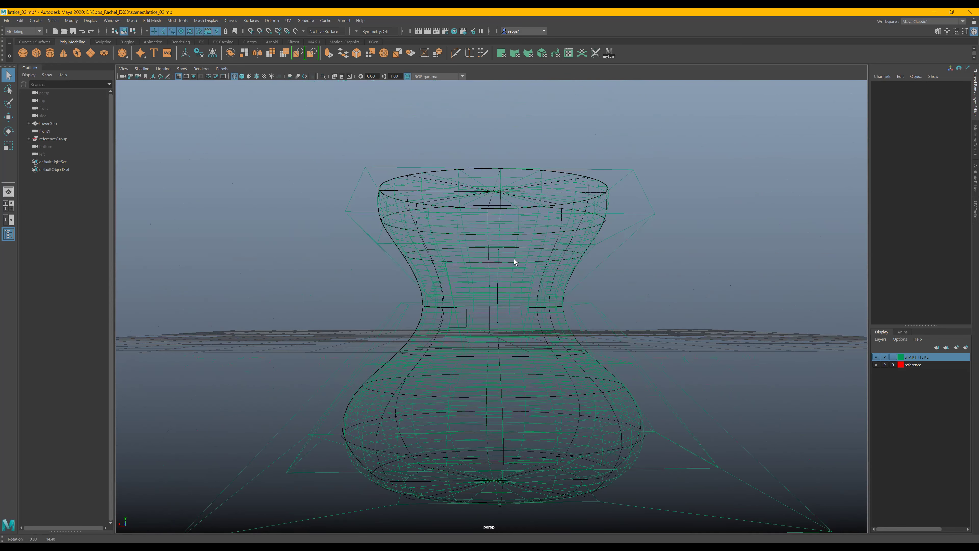
{"action": "right_click_drag", "start_coordinate": [514, 262], "coordinate": [531, 274], "text": "alt"}
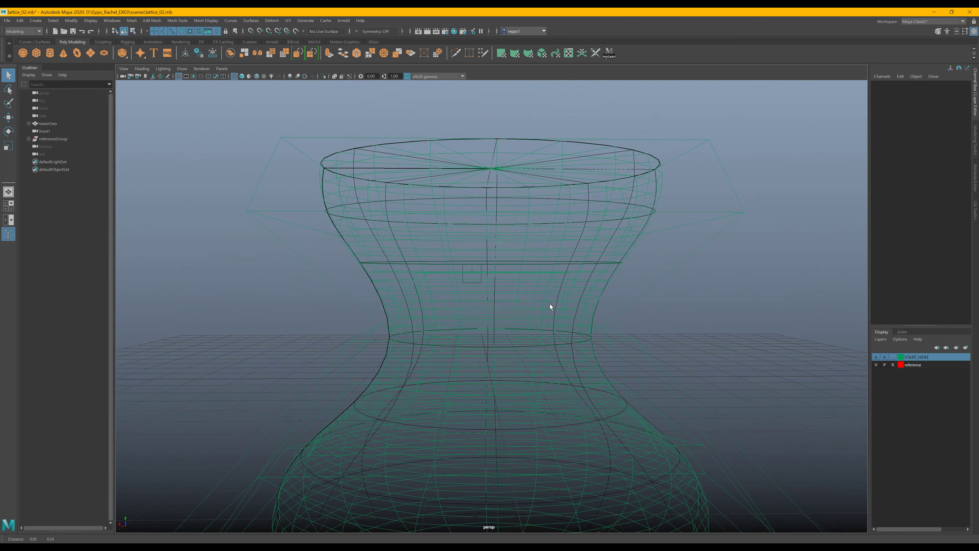
{"action": "left_click_drag", "start_coordinate": [551, 303], "coordinate": [562, 313], "text": "alt"}
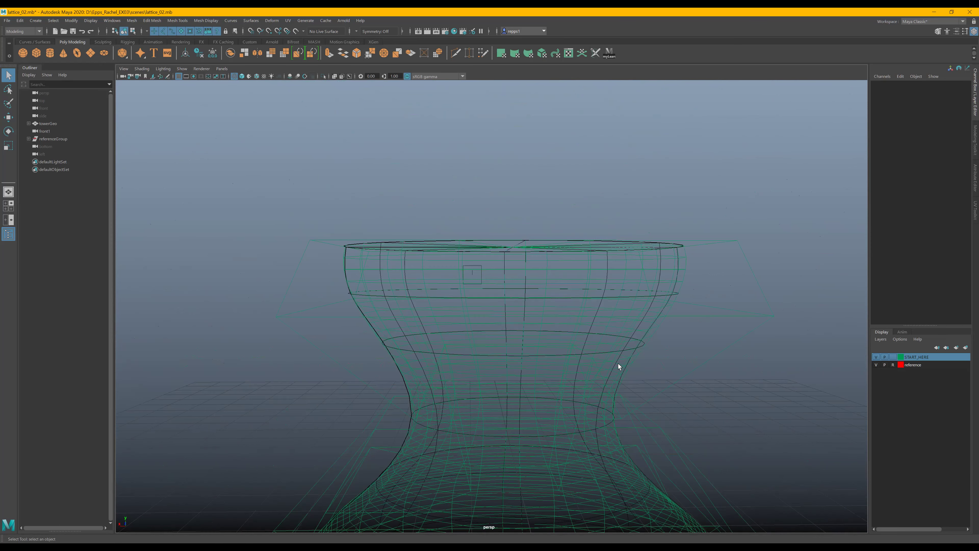
{"action": "scroll", "coordinate": [618, 365], "scroll_direction": "down", "scroll_amount": 5}
{"action": "middle_click_drag", "start_coordinate": [579, 398], "coordinate": [572, 312], "text": "alt"}
{"action": "left_click_drag", "start_coordinate": [558, 325], "coordinate": [537, 421], "text": "alt"}
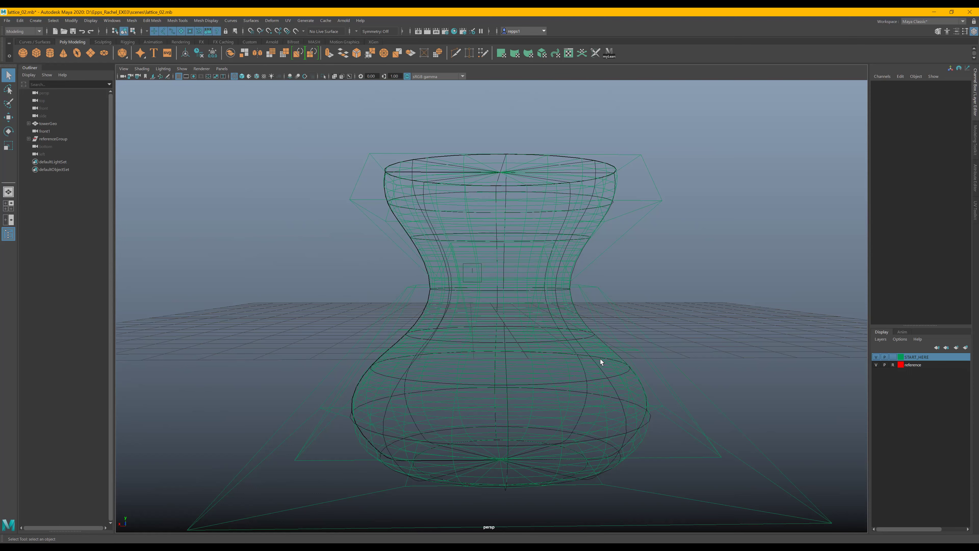
{"action": "left_click_drag", "start_coordinate": [481, 375], "coordinate": [518, 382], "text": "alt"}
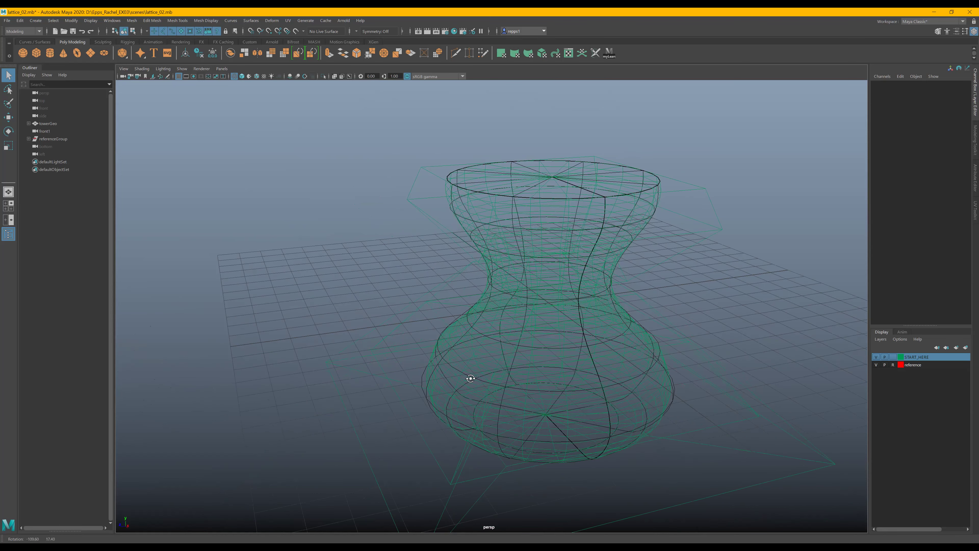
{"action": "left_click_drag", "start_coordinate": [427, 380], "coordinate": [459, 387], "text": "alt"}
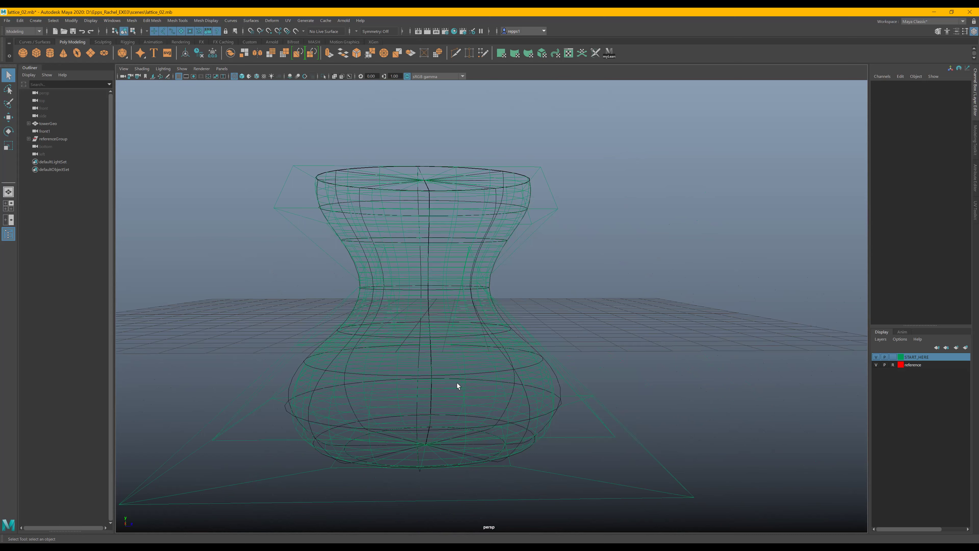
{"action": "scroll", "coordinate": [466, 387], "scroll_direction": "down", "scroll_amount": 2}
{"action": "middle_click_drag", "start_coordinate": [529, 367], "coordinate": [519, 380], "text": "alt"}
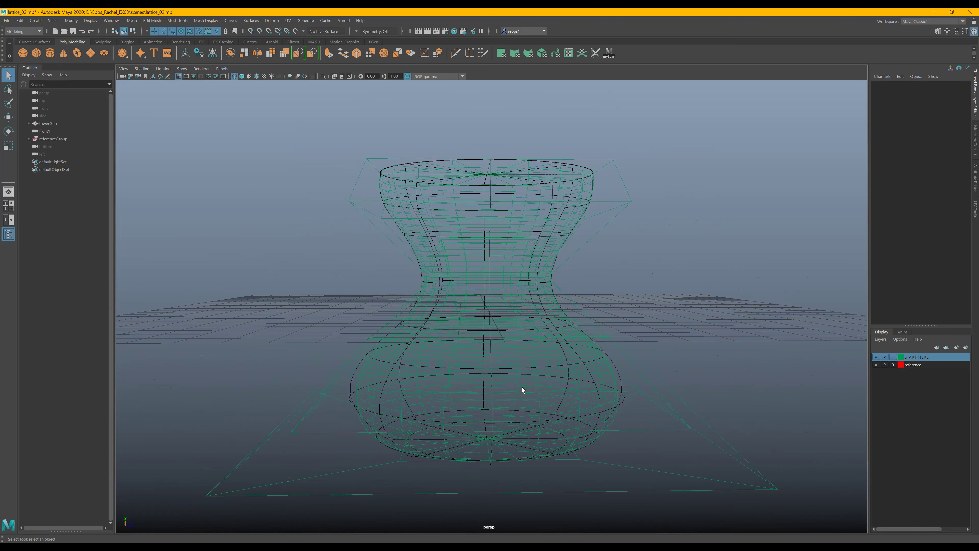
{"action": "mouse_move", "coordinate": [519, 390]}
{"action": "left_mouse_down", "text": "alt"}
{"action": "mouse_move", "coordinate": [516, 402]}
{"action": "mouse_move", "coordinate": [517, 392]}
{"action": "left_mouse_up", "text": "alt"}
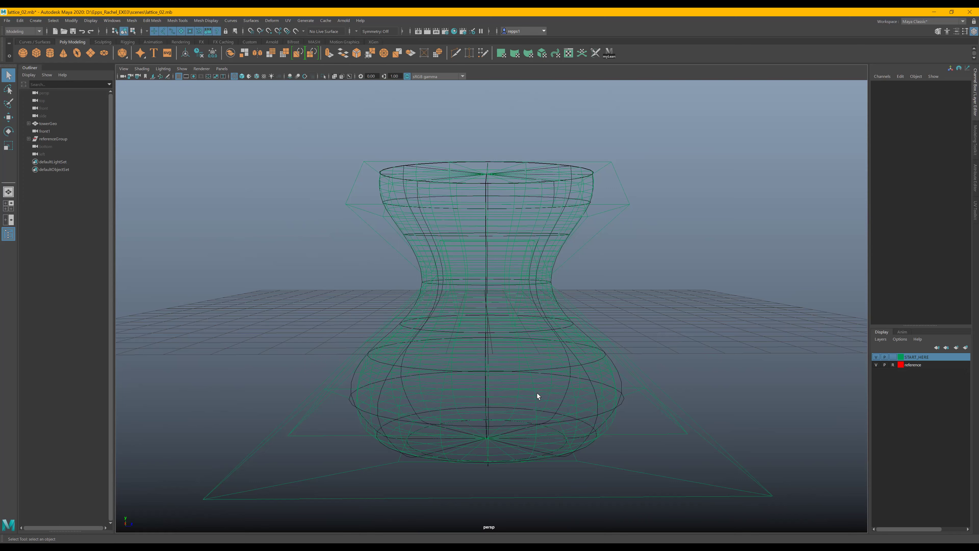
Bring up the hotbox over the perspective view and look over its camera view options and mesh command sets.
{"action": "key", "text": "alt"}
{"action": "key", "text": "space"}
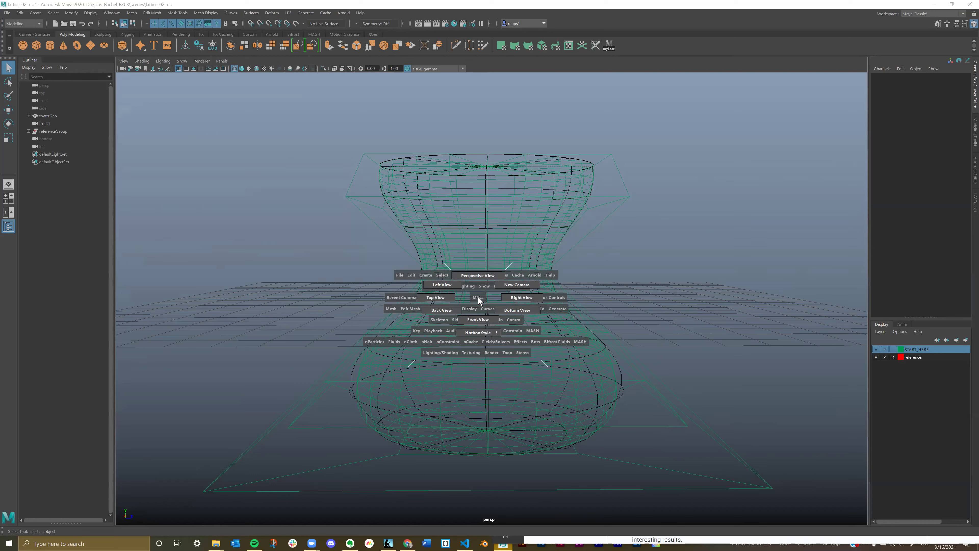
{"action": "left_click_drag", "start_coordinate": [479, 300], "coordinate": [482, 305]}
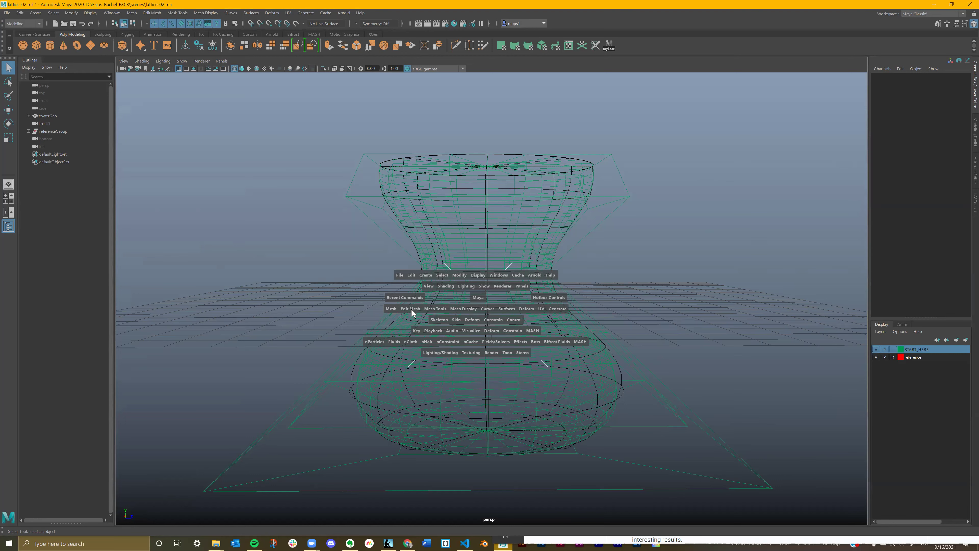
{"action": "left_click_drag", "start_coordinate": [429, 307], "coordinate": [464, 308]}
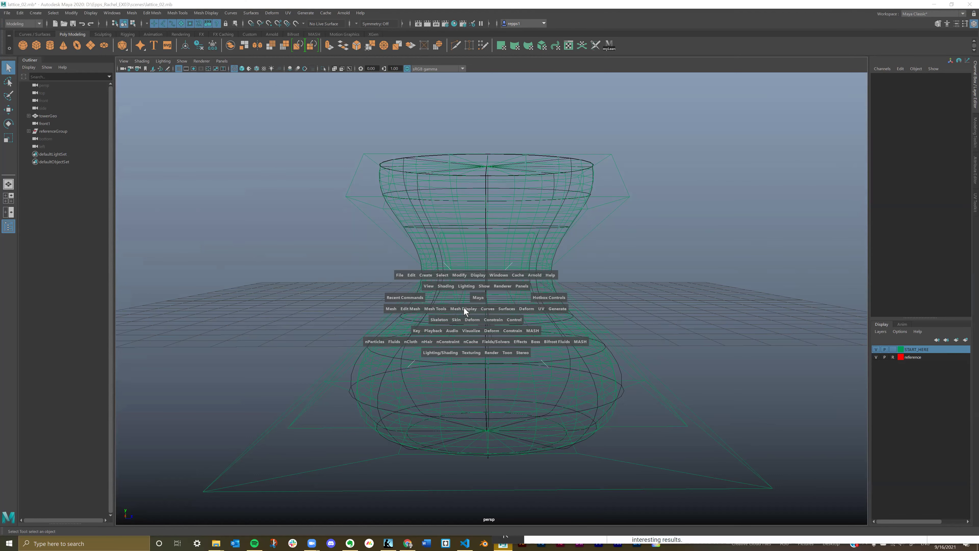
{"action": "left_click", "coordinate": [464, 308]}
{"action": "left_click", "coordinate": [576, 248]}
{"action": "key", "text": "space"}
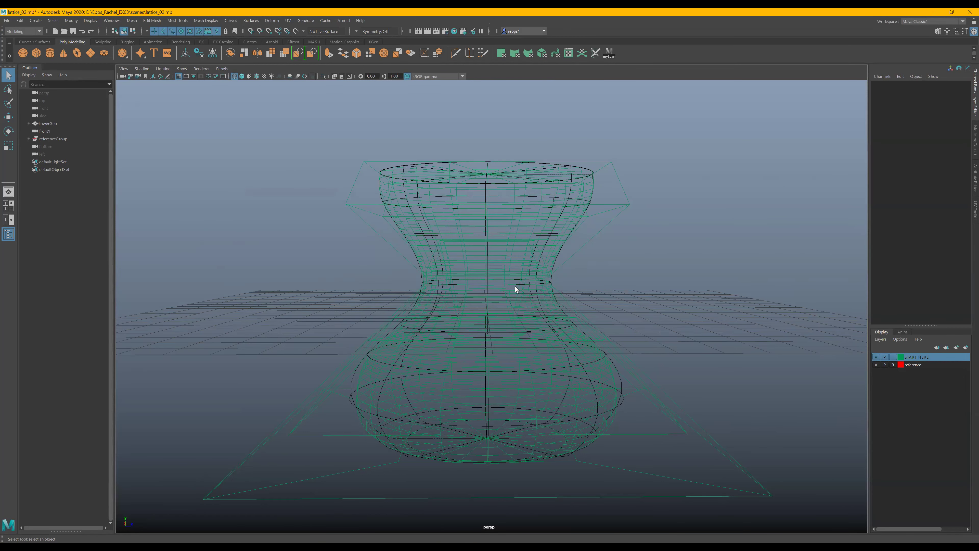
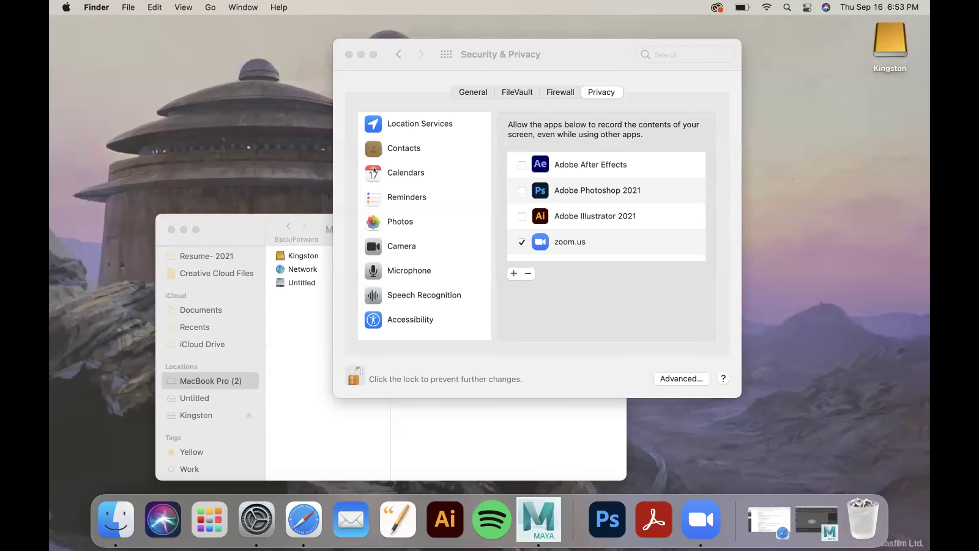
Minimise the Security & Privacy window and move the Finder window higher on the desktop.
{"action": "left_click", "coordinate": [361, 54]}
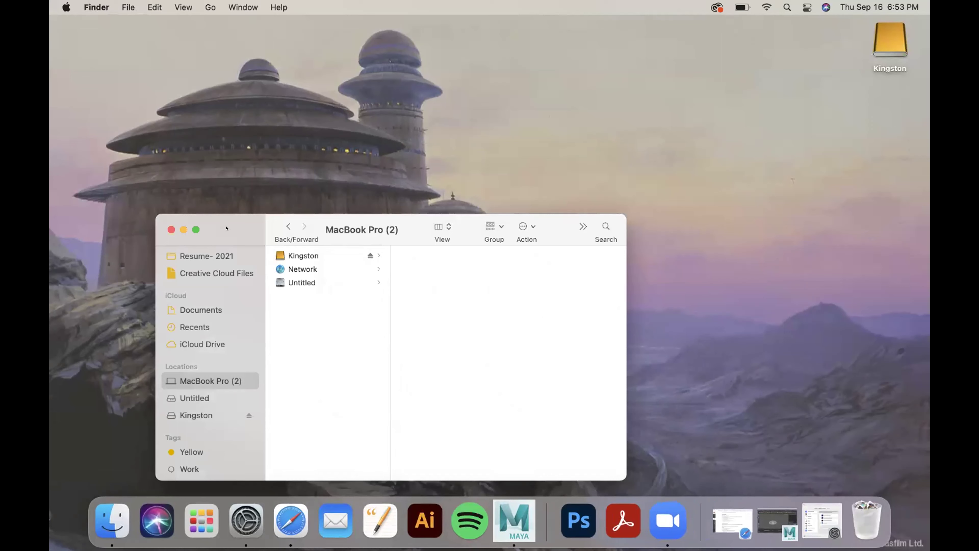
{"action": "left_click_drag", "start_coordinate": [227, 228], "coordinate": [229, 108]}
Browse in Finder to the exercise_02_workDir 2 project folder inside the School location's GIT 211 Fall 2021 folder.
{"action": "scroll", "coordinate": [217, 191], "scroll_direction": "up", "scroll_amount": 5}
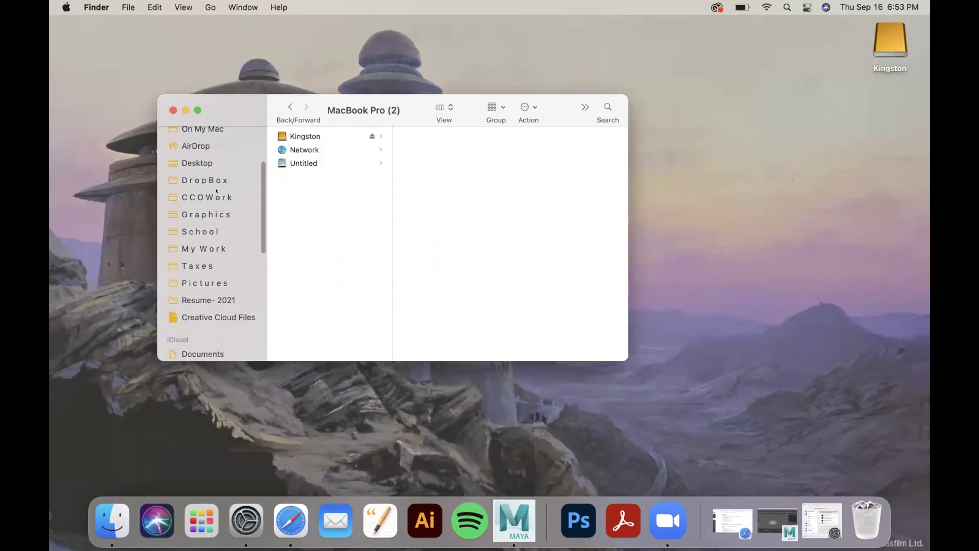
{"action": "left_click", "coordinate": [201, 231]}
{"action": "scroll", "coordinate": [209, 279], "scroll_direction": "down", "scroll_amount": 5}
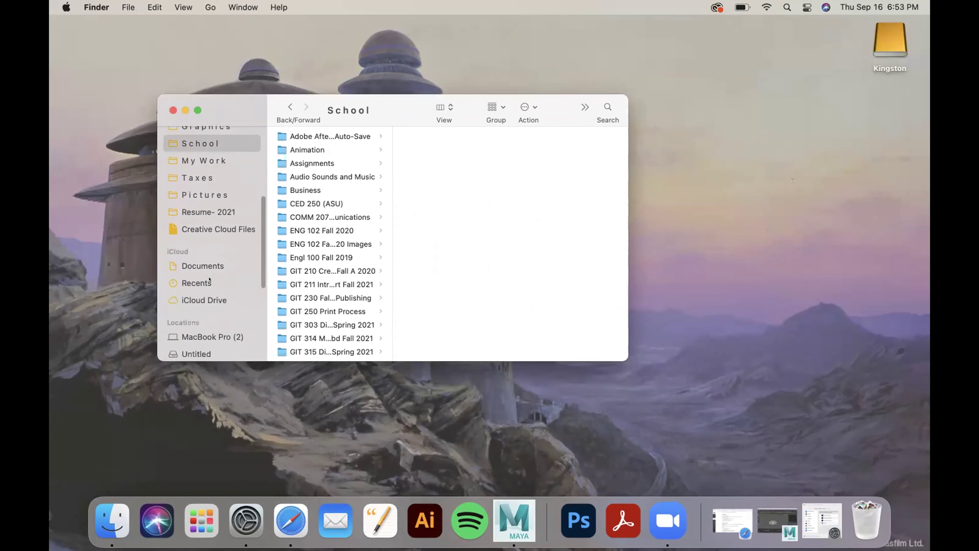
{"action": "scroll", "coordinate": [333, 191], "scroll_direction": "down", "scroll_amount": 5}
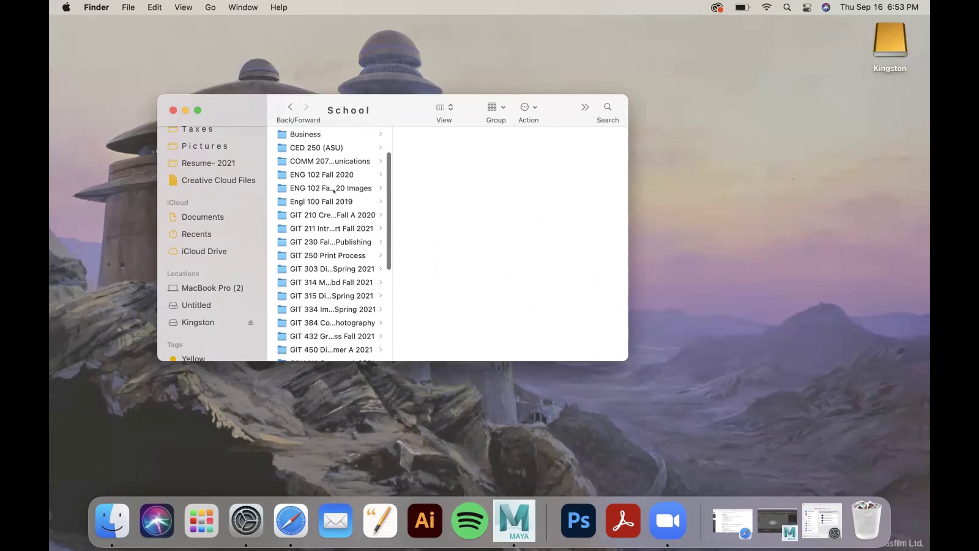
{"action": "left_click", "coordinate": [334, 195]}
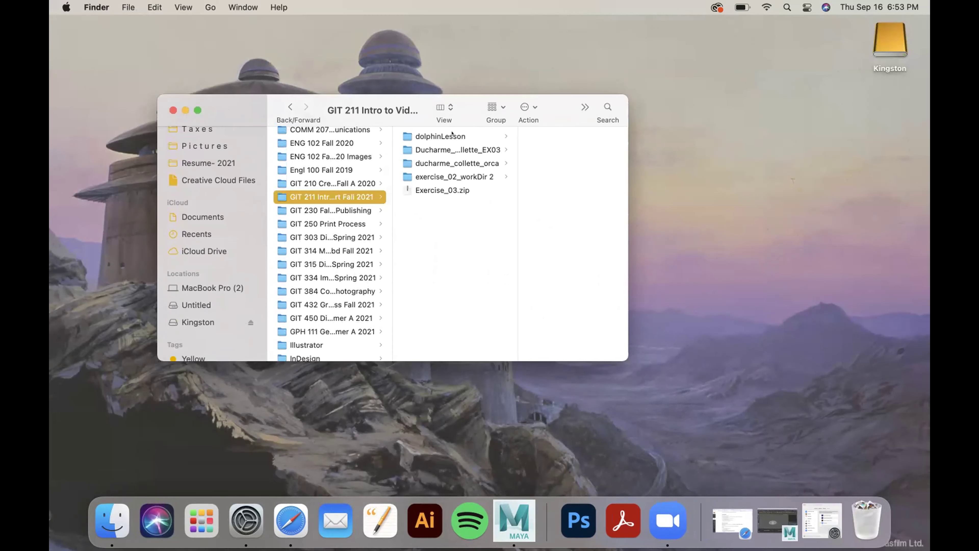
{"action": "left_click", "coordinate": [455, 174]}
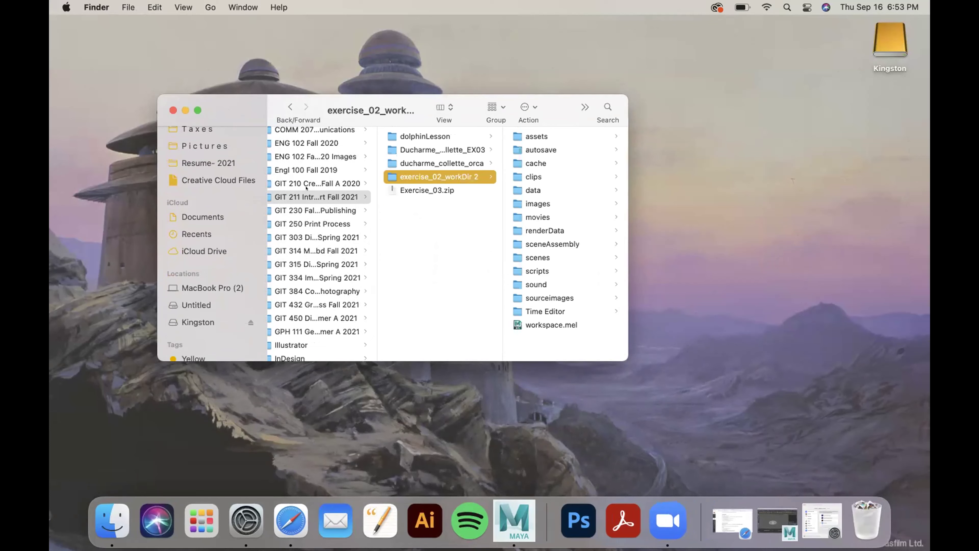
{"action": "key", "text": "ctrl+super+space"}
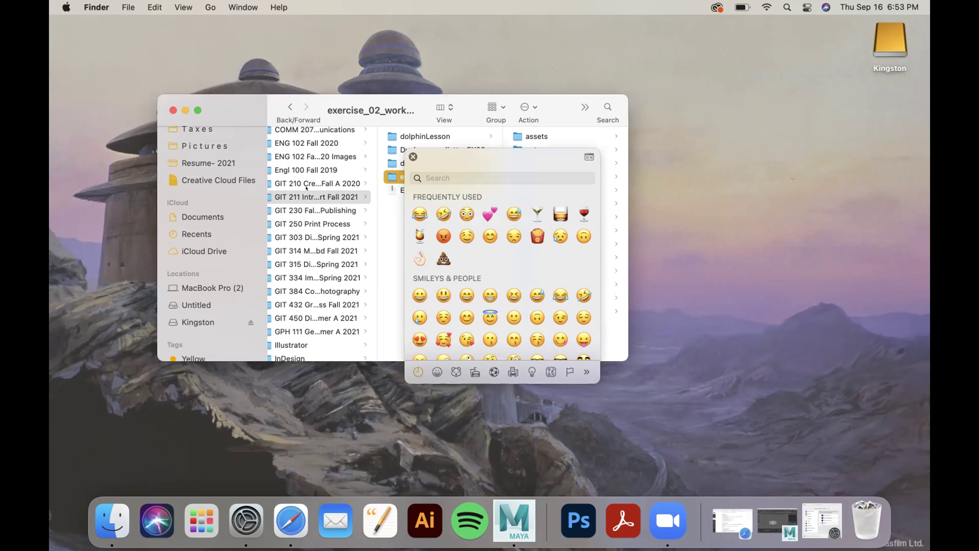
{"action": "left_click", "coordinate": [413, 156]}
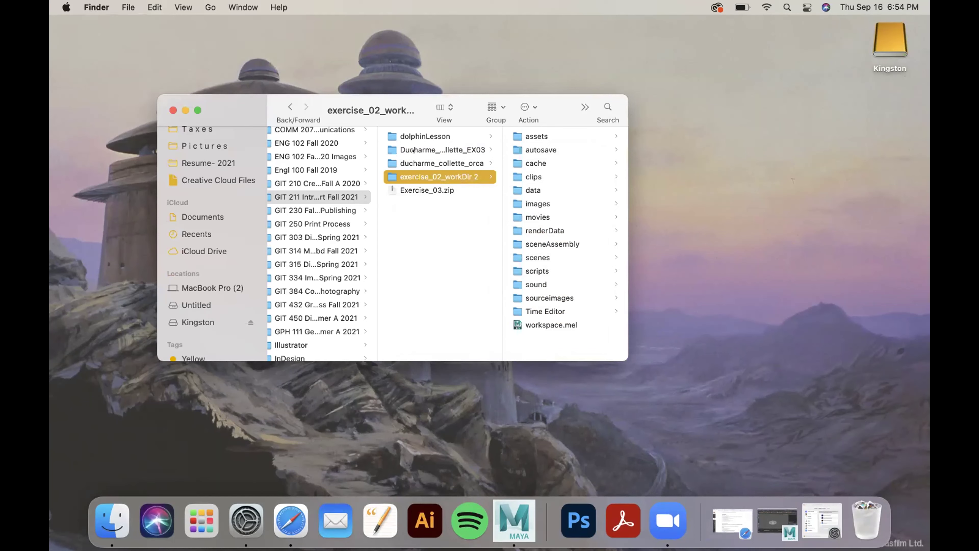
Preview the exercise_02_workDir 2 folder's details in Quick Look, and view the contents of the Kingston drive.
{"action": "scroll", "coordinate": [347, 197], "scroll_direction": "up", "scroll_amount": 2}
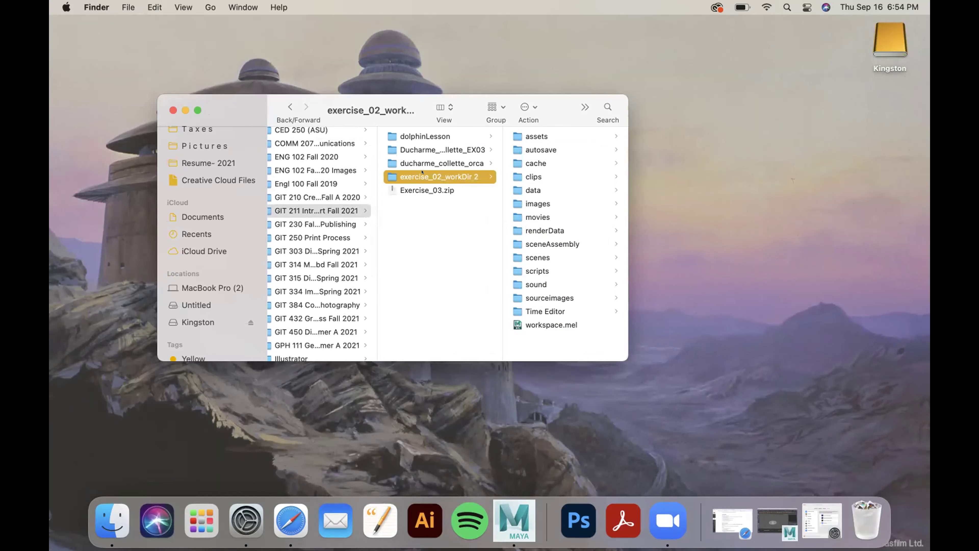
{"action": "key", "text": "Return"}
{"action": "key", "text": "space"}
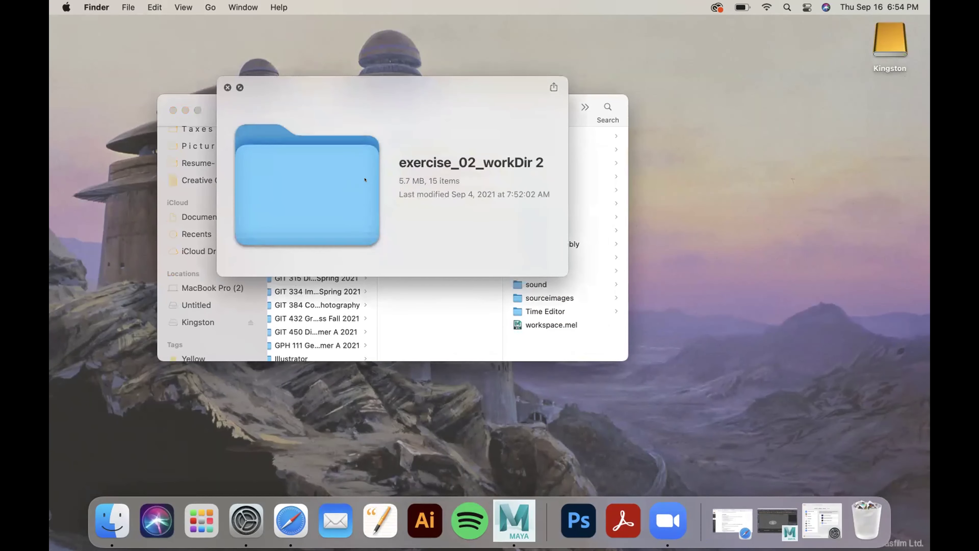
{"action": "left_click", "coordinate": [227, 87]}
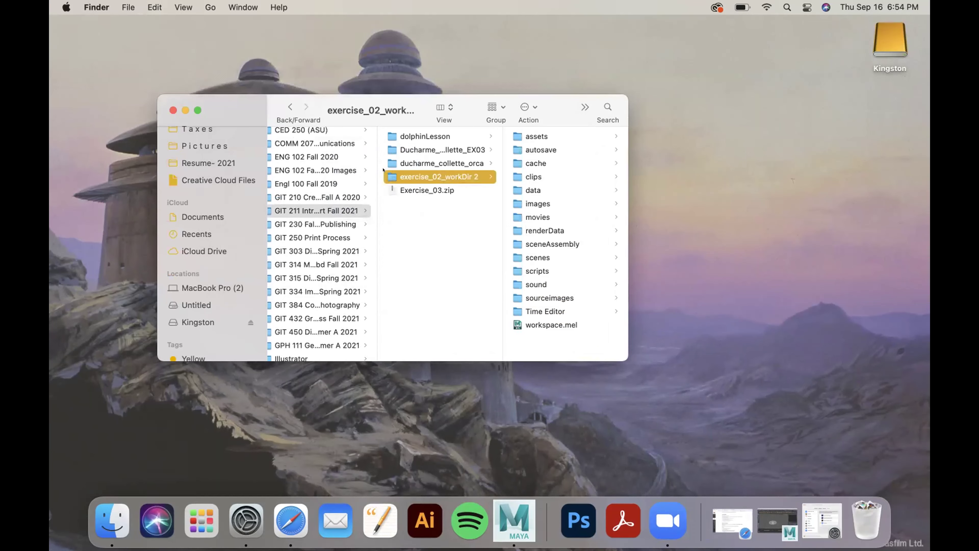
{"action": "key", "text": "space"}
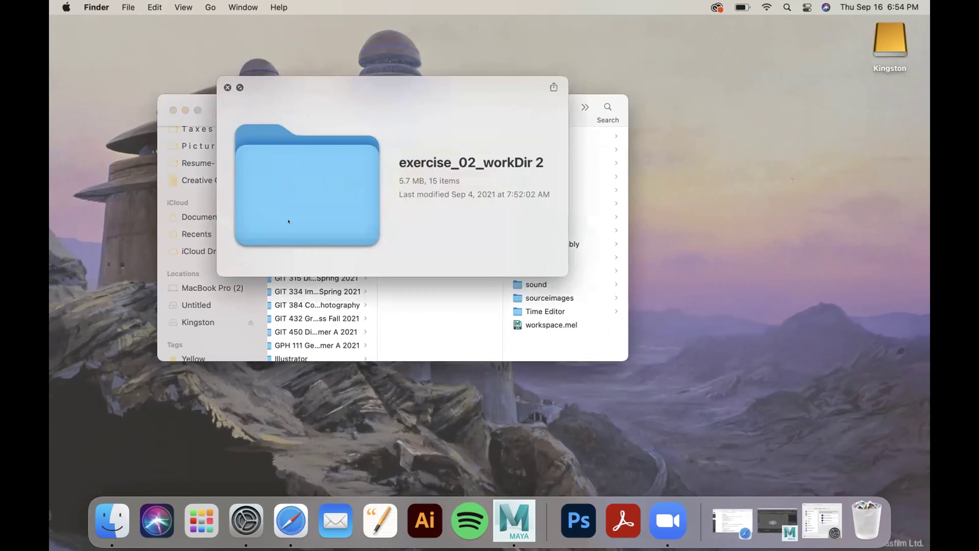
{"action": "left_click", "coordinate": [228, 87]}
{"action": "left_click_drag", "start_coordinate": [385, 172], "coordinate": [201, 324]}
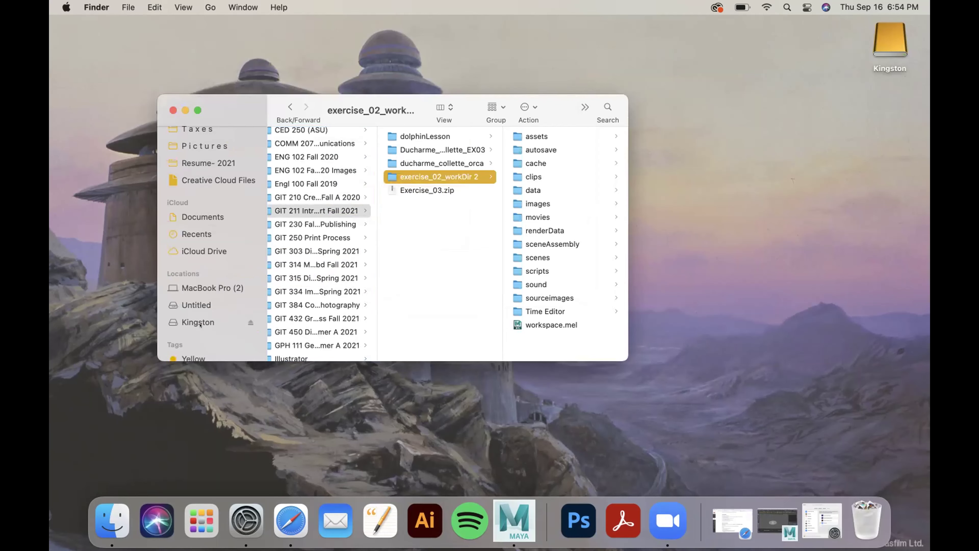
{"action": "left_click", "coordinate": [197, 324]}
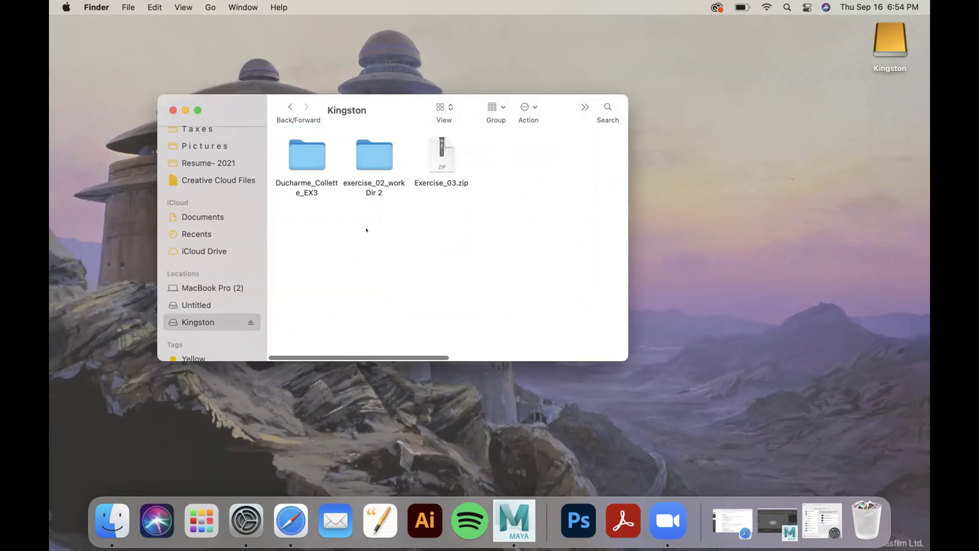
Switch to Maya, move its window higher on the desktop, and set the current project to the exercise_02_workDir 2 folder.
{"action": "left_click", "coordinate": [514, 517]}
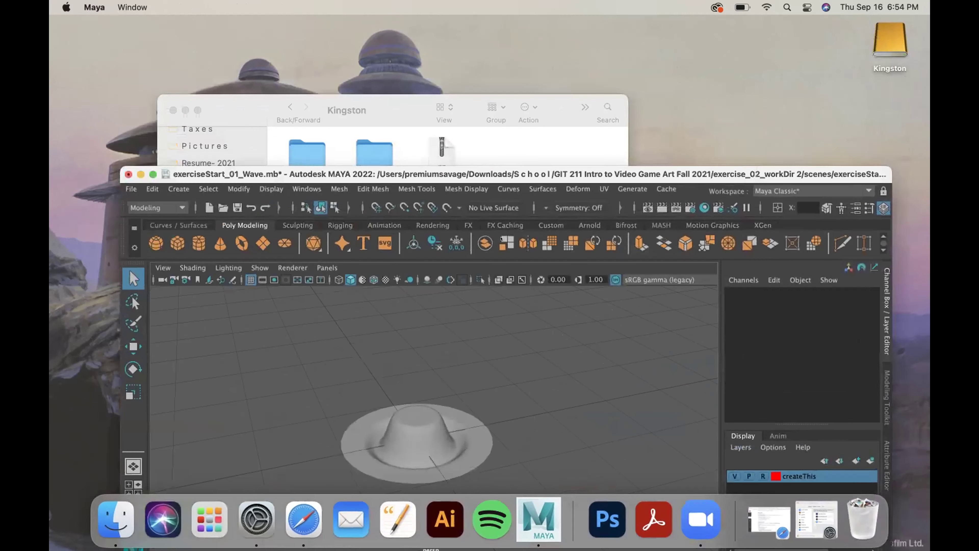
{"action": "left_click_drag", "start_coordinate": [629, 171], "coordinate": [620, 64]}
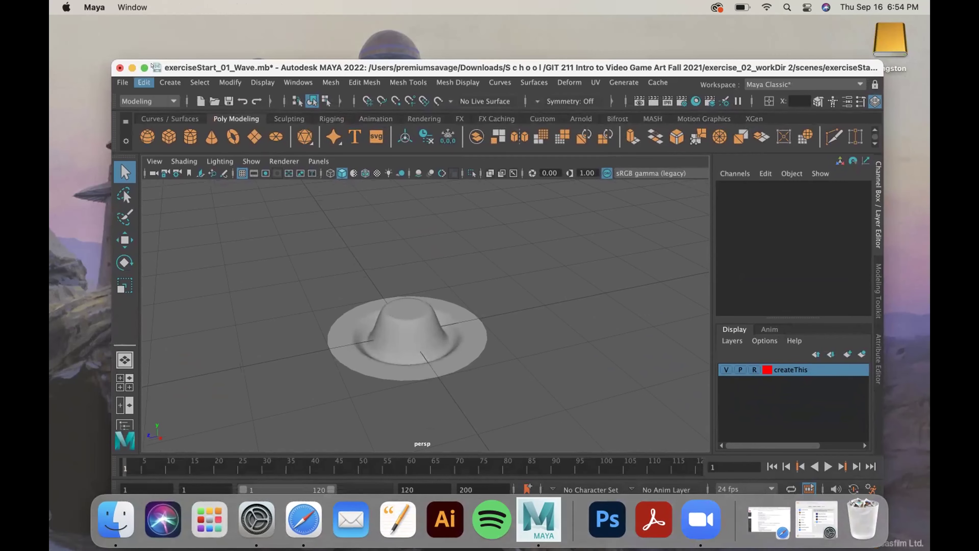
{"action": "left_click", "coordinate": [123, 82]}
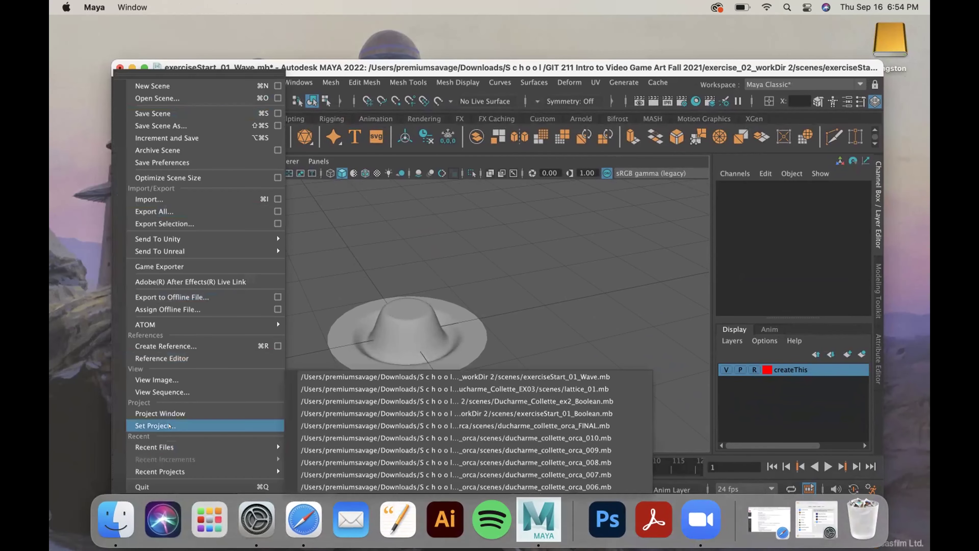
{"action": "left_click", "coordinate": [155, 425]}
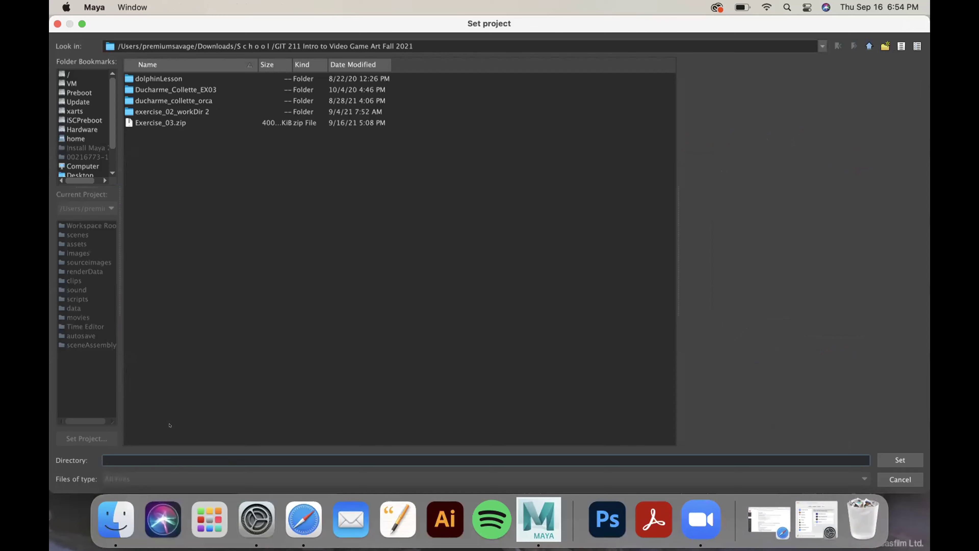
{"action": "scroll", "coordinate": [80, 140], "scroll_direction": "down", "scroll_amount": 1}
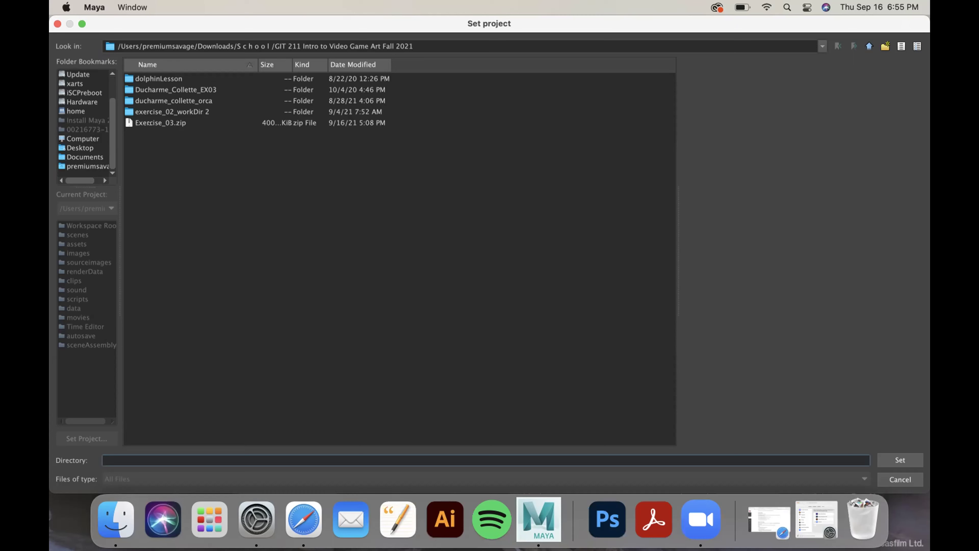
{"action": "left_click", "coordinate": [169, 112]}
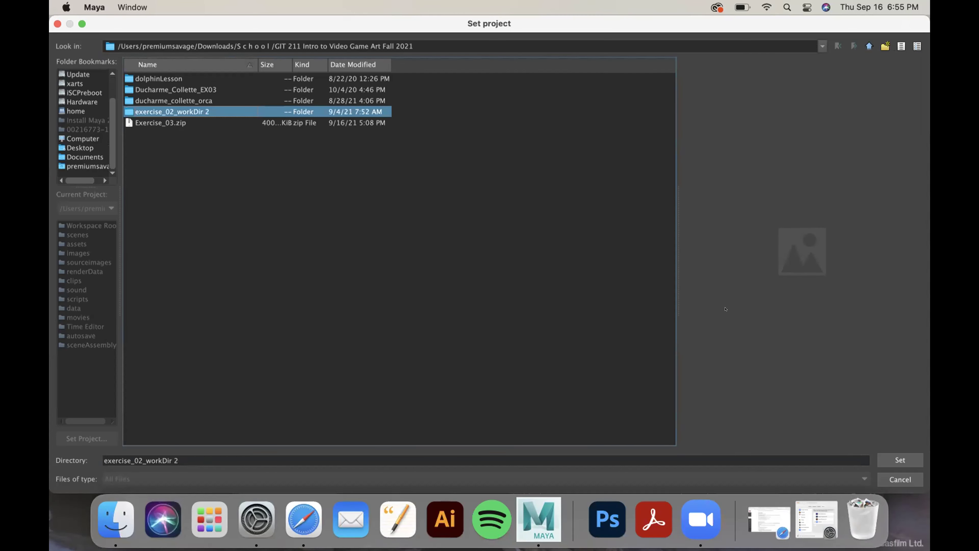
{"action": "left_click", "coordinate": [900, 460]}
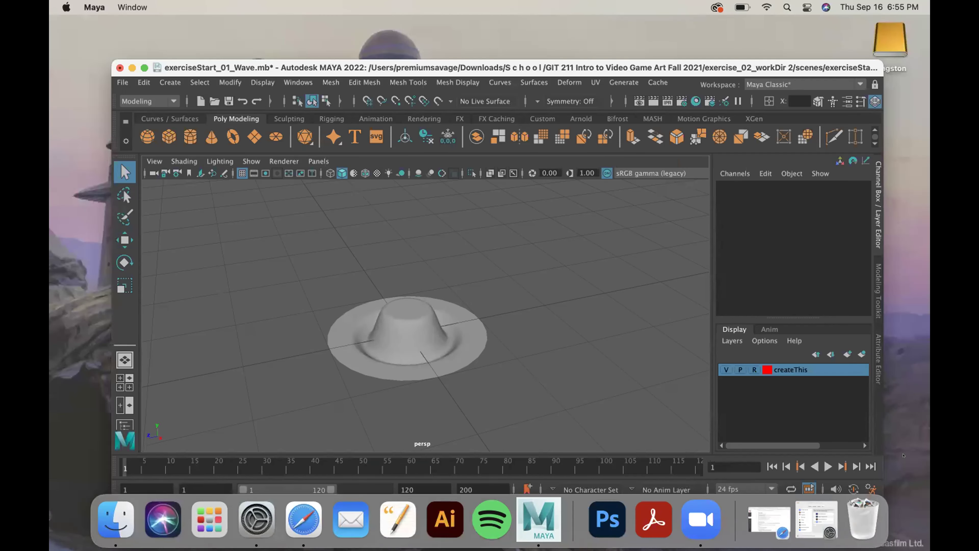
Reposition the Maya window clear of the Dock and quit Maya without saving changes to exerciseStart_01_Wave.mb.
{"action": "left_click_drag", "start_coordinate": [719, 69], "coordinate": [671, 73]}
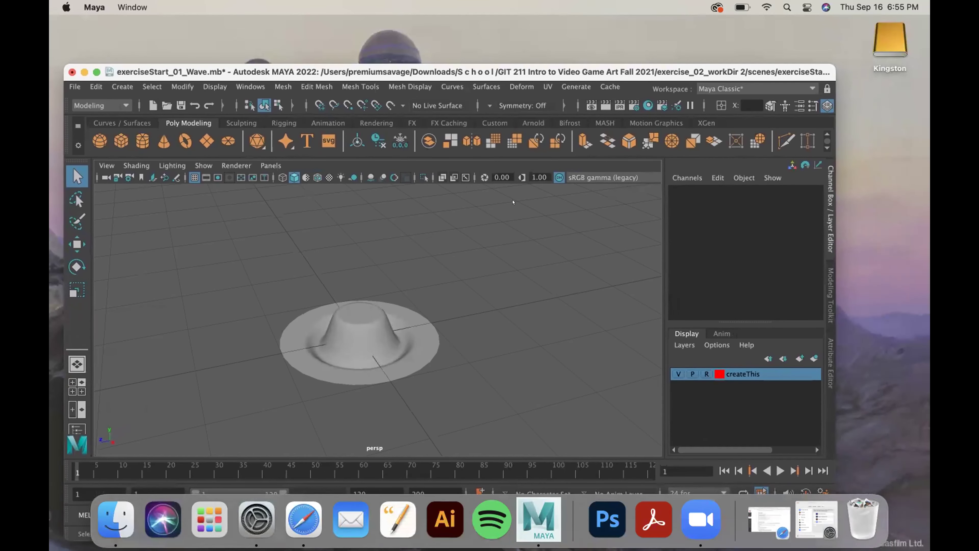
{"action": "left_click_drag", "start_coordinate": [667, 71], "coordinate": [694, 62]}
{"action": "left_click_drag", "start_coordinate": [541, 62], "coordinate": [541, 35]}
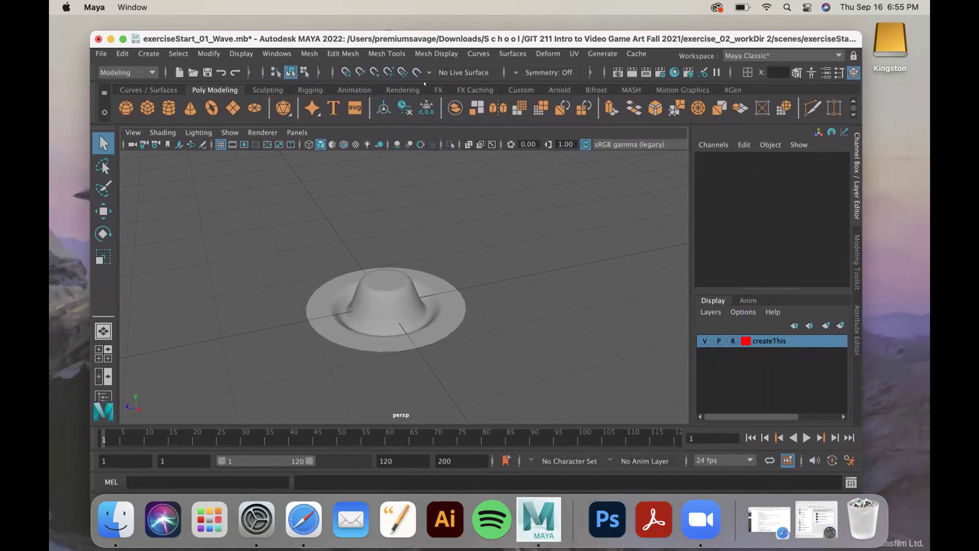
{"action": "left_click", "coordinate": [98, 39]}
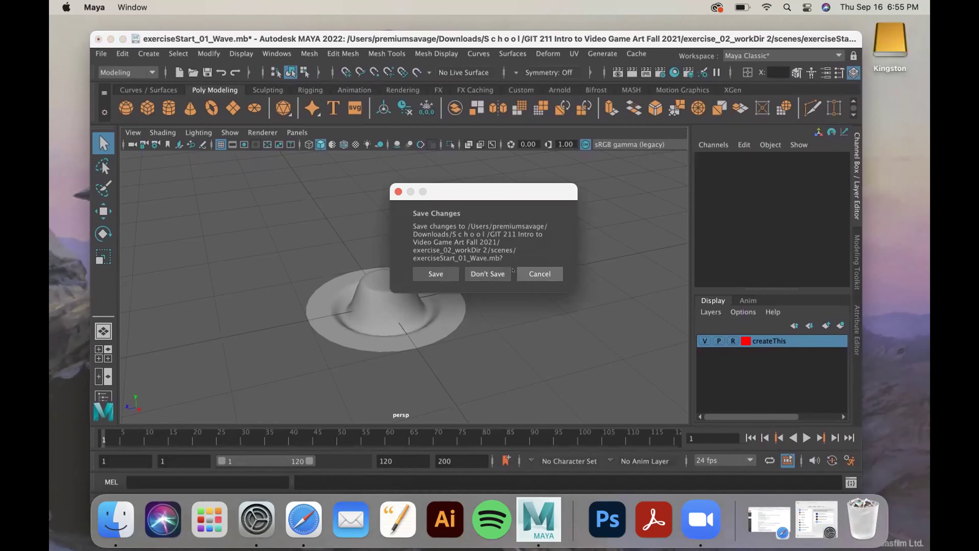
{"action": "left_click", "coordinate": [485, 270]}
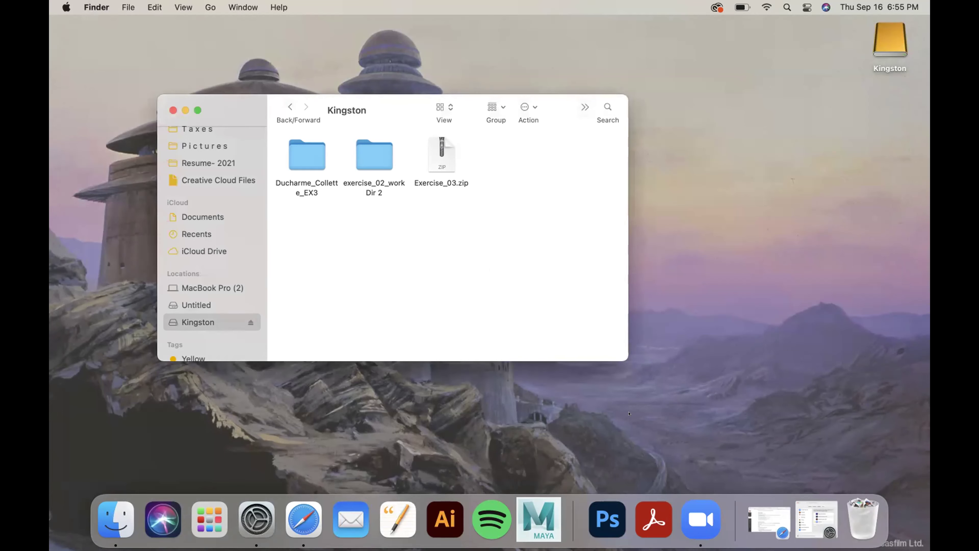
Relaunch Maya, move the Finder window out of the way, and dismiss the What's New Highlight Settings dialog.
{"action": "left_click", "coordinate": [540, 510]}
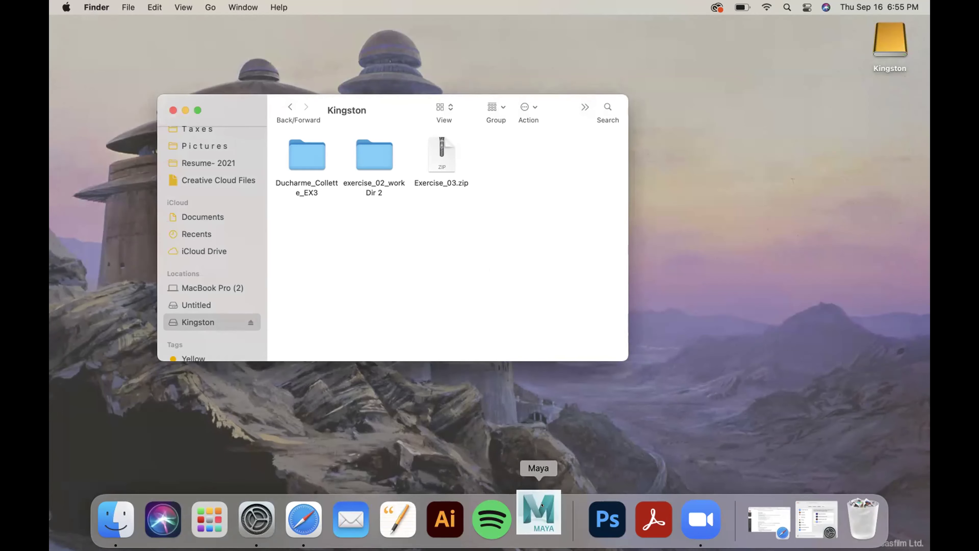
{"action": "left_click_drag", "start_coordinate": [387, 111], "coordinate": [287, 43]}
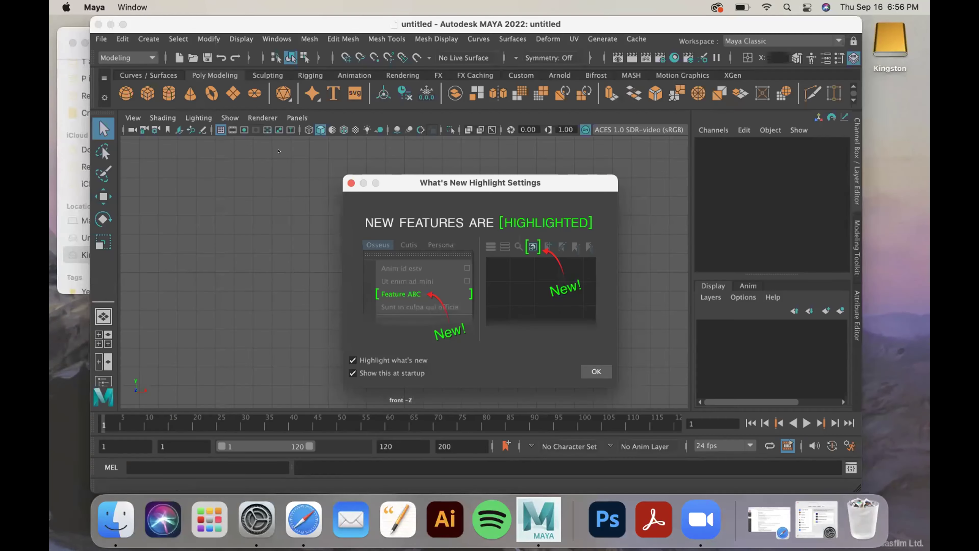
{"action": "left_click", "coordinate": [596, 371]}
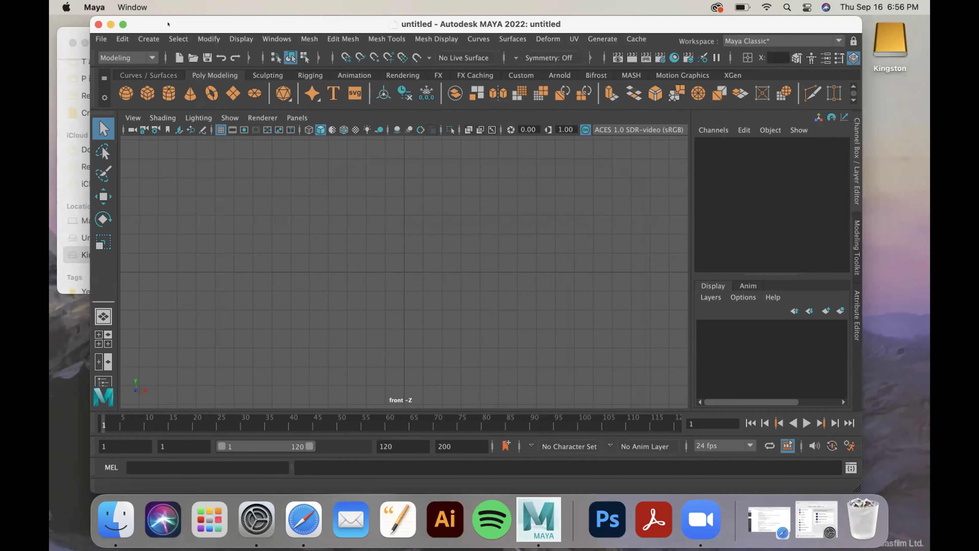
Bring up the Set Project dialog, browse into exercise_02_workDir 2, and look through the bookmarked locations.
{"action": "left_click", "coordinate": [101, 38]}
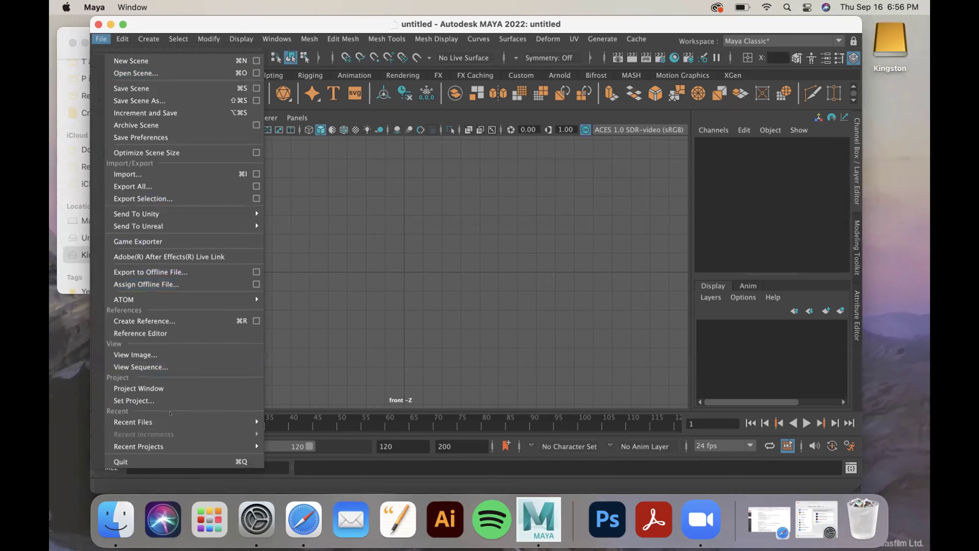
{"action": "left_click", "coordinate": [179, 404]}
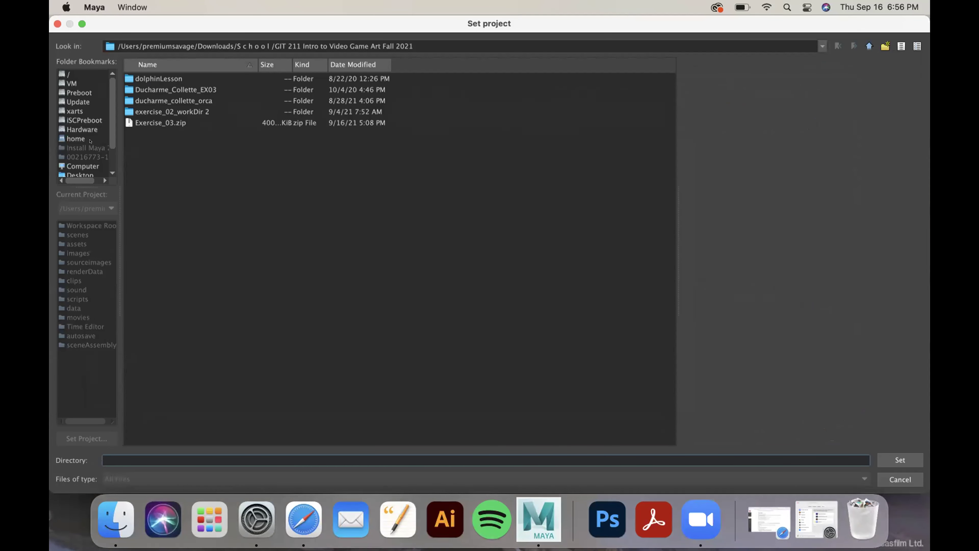
{"action": "scroll", "coordinate": [90, 140], "scroll_direction": "down", "scroll_amount": 3}
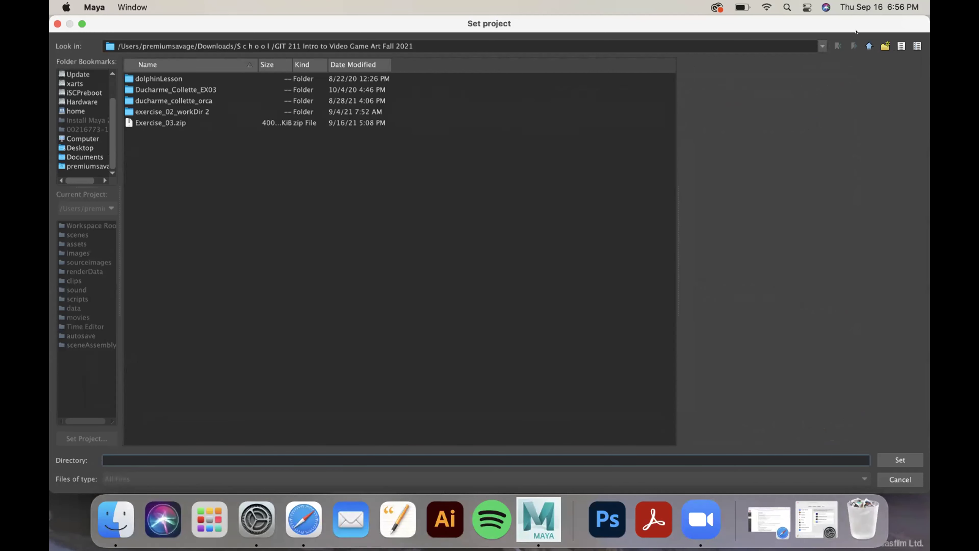
{"action": "double_click", "coordinate": [198, 111]}
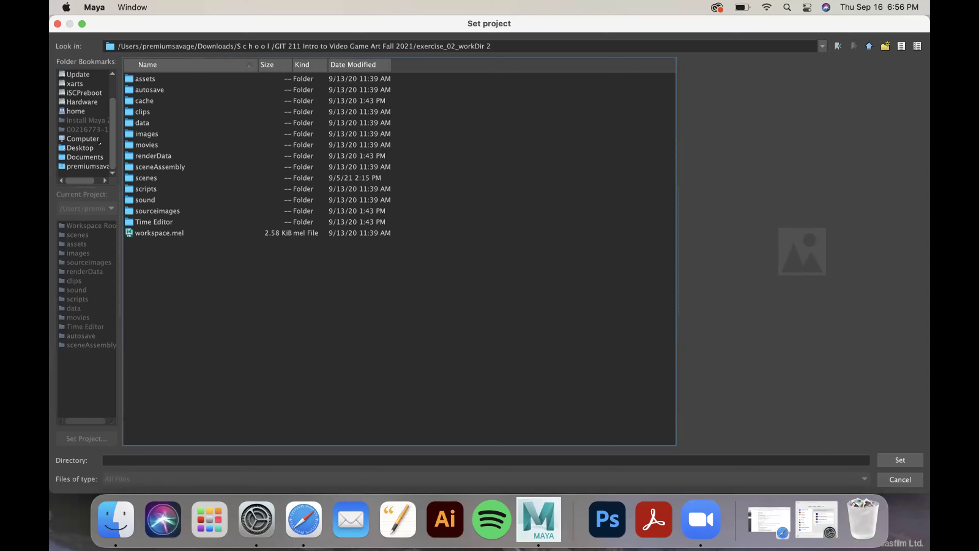
{"action": "scroll", "coordinate": [90, 120], "scroll_direction": "up", "scroll_amount": 1}
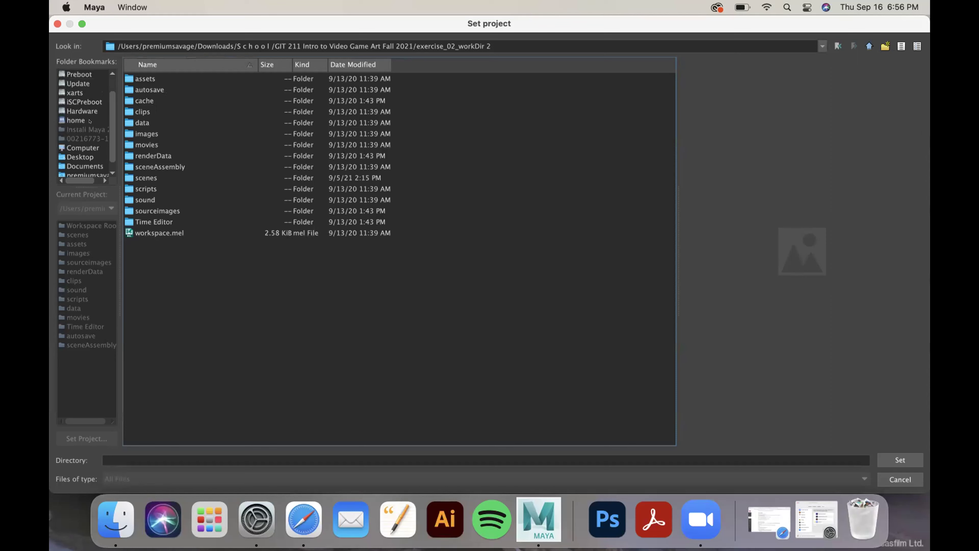
{"action": "scroll", "coordinate": [90, 121], "scroll_direction": "up", "scroll_amount": 2}
{"action": "scroll", "coordinate": [89, 121], "scroll_direction": "down", "scroll_amount": 3}
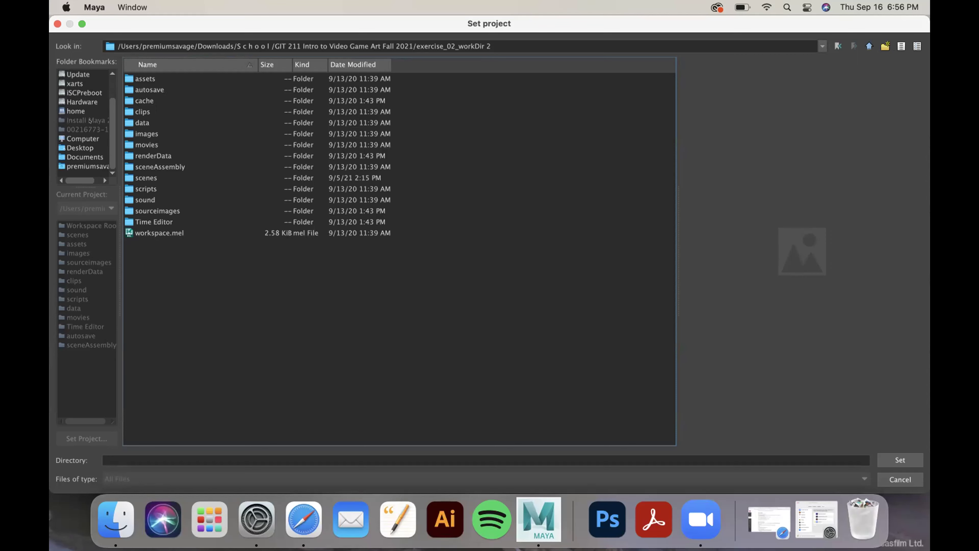
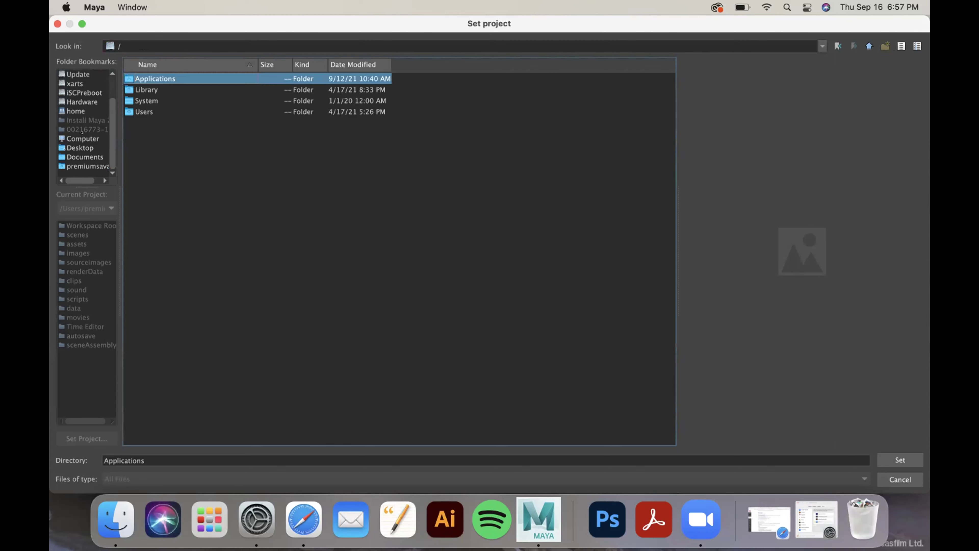
Check the folder bookmarks again for the external drive and close the Set Project dialog without choosing a project.
{"action": "scroll", "coordinate": [102, 110], "scroll_direction": "up", "scroll_amount": 3}
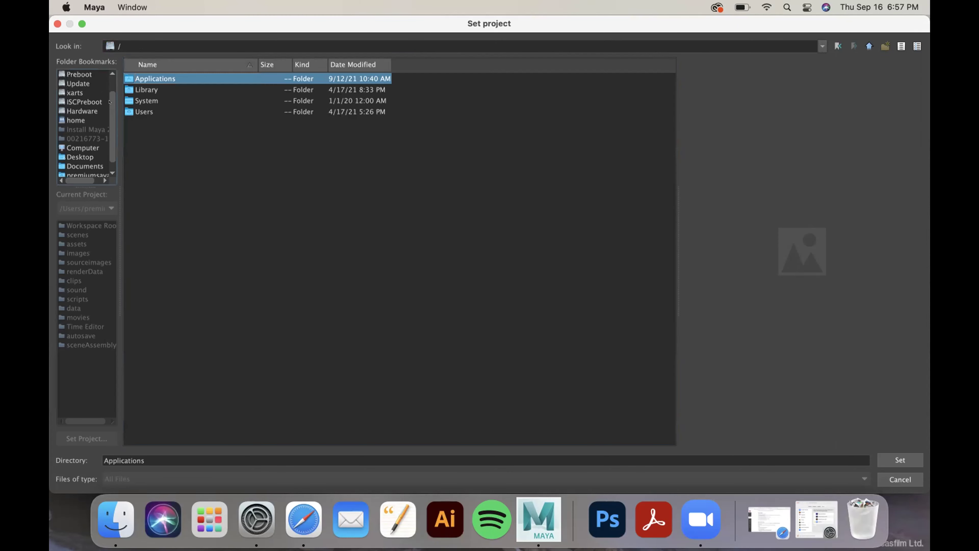
{"action": "scroll", "coordinate": [110, 140], "scroll_direction": "down", "scroll_amount": 3}
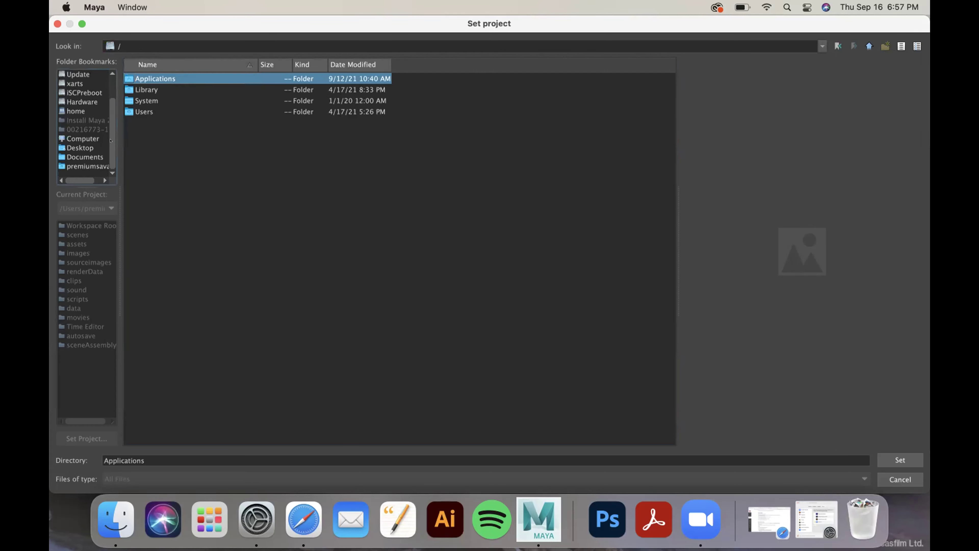
{"action": "left_click_drag", "start_coordinate": [120, 15], "coordinate": [150, 24]}
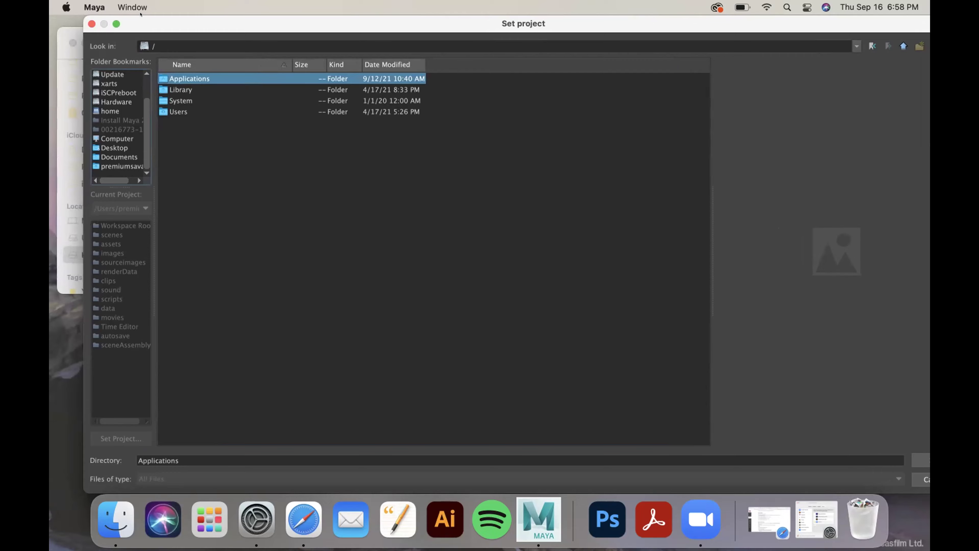
{"action": "left_click", "coordinate": [119, 24]}
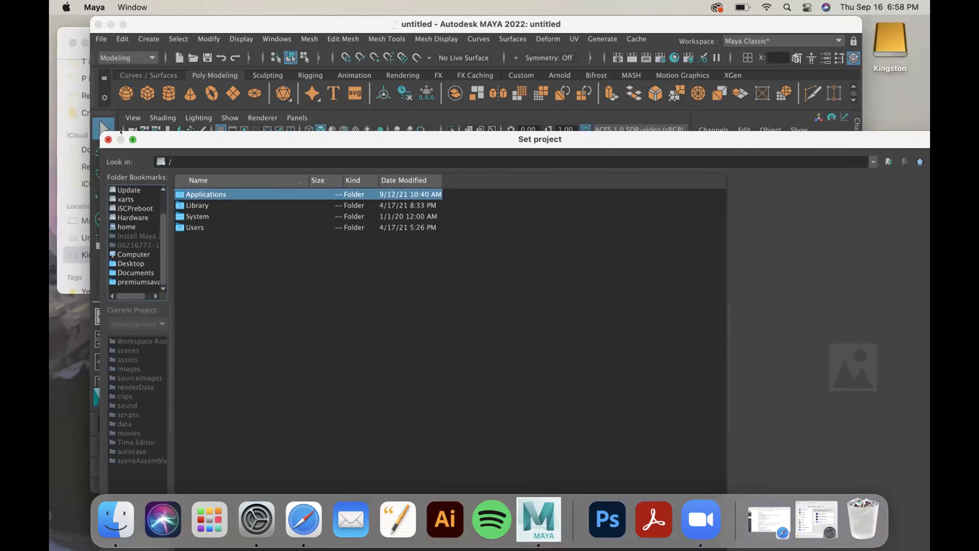
{"action": "left_click", "coordinate": [108, 140]}
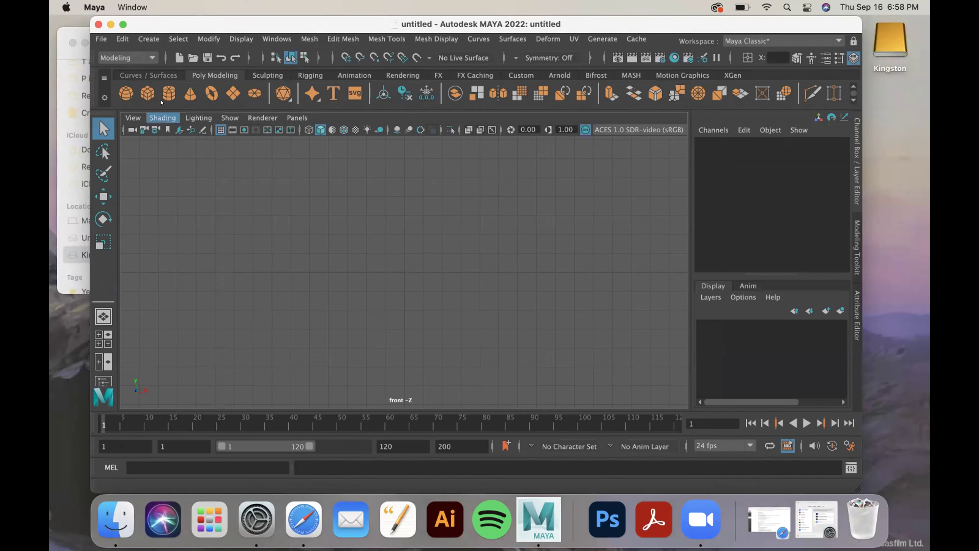
Bring up Maya's Preferences window and show the Files/Projects settings.
{"action": "left_click", "coordinate": [122, 37]}
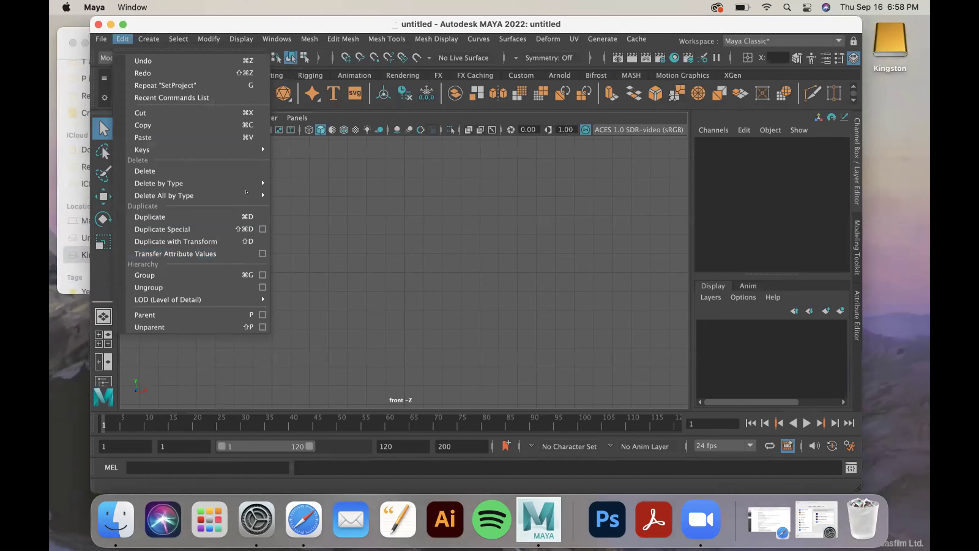
{"action": "mouse_move", "coordinate": [278, 37]}
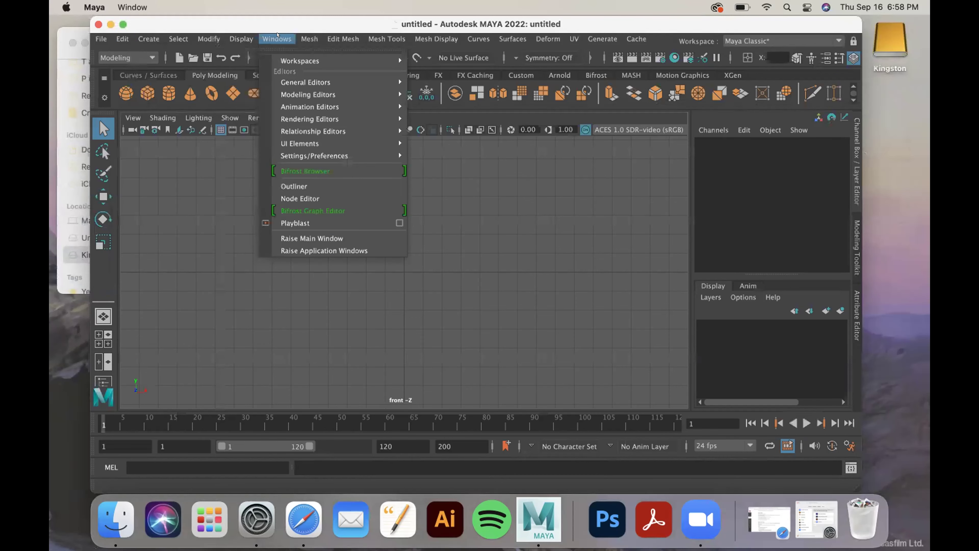
{"action": "mouse_move", "coordinate": [337, 152]}
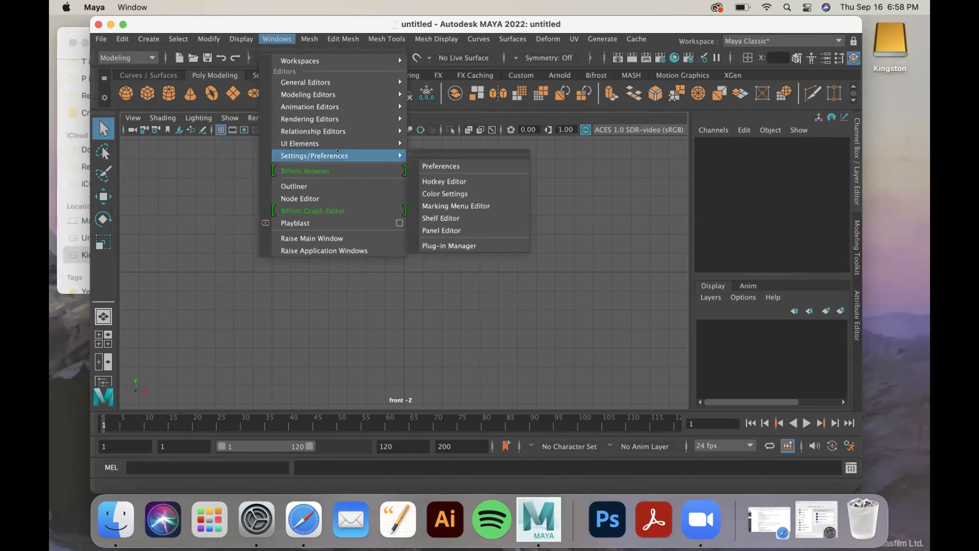
{"action": "left_click", "coordinate": [471, 168]}
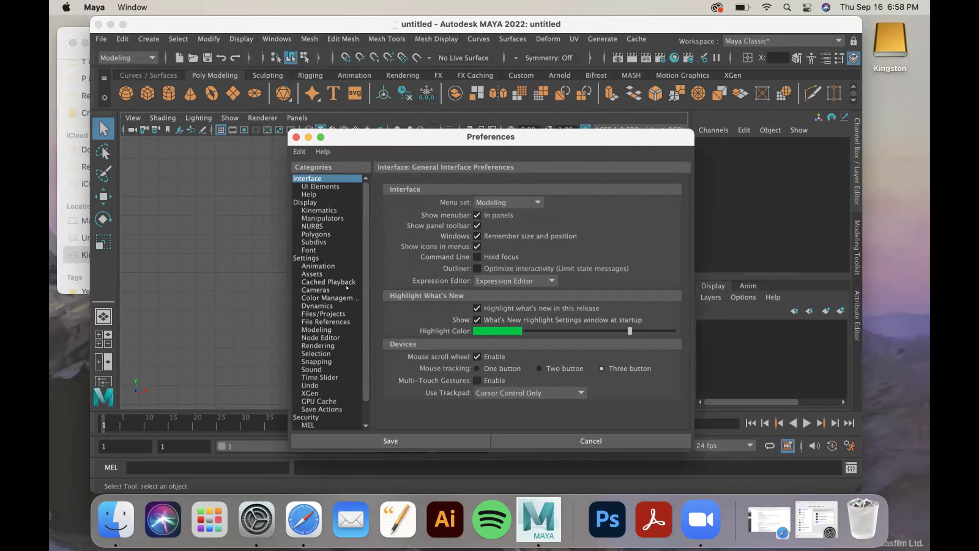
{"action": "left_click", "coordinate": [336, 313]}
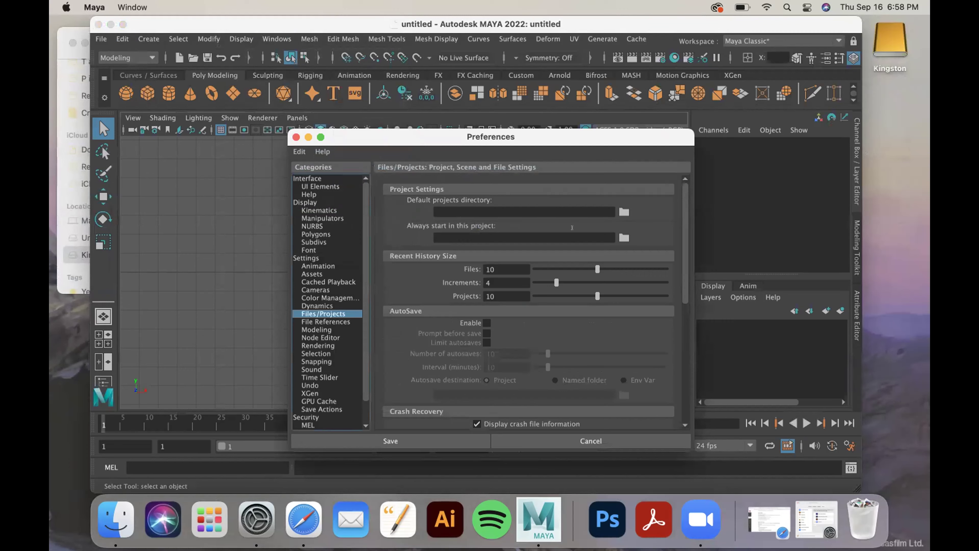
Browse for a default projects directory and check the Documents, user folder, Desktop and Computer bookmarks for the external drive.
{"action": "left_click", "coordinate": [623, 211]}
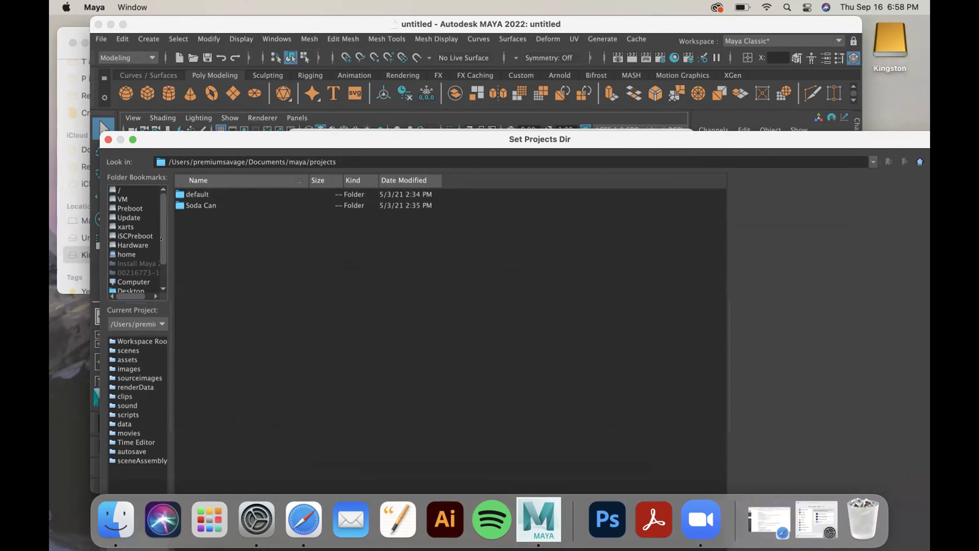
{"action": "scroll", "coordinate": [159, 247], "scroll_direction": "down", "scroll_amount": 1}
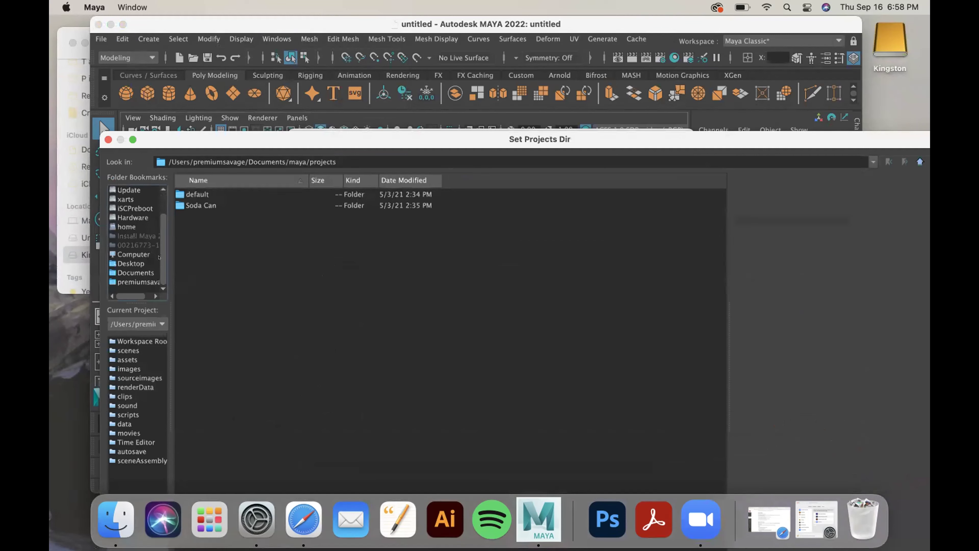
{"action": "left_click", "coordinate": [154, 272]}
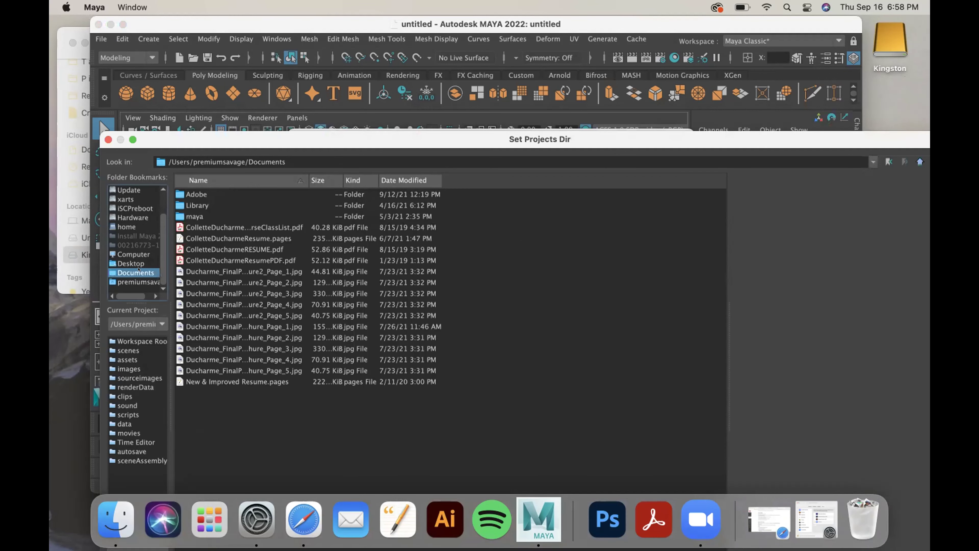
{"action": "left_click", "coordinate": [139, 281]}
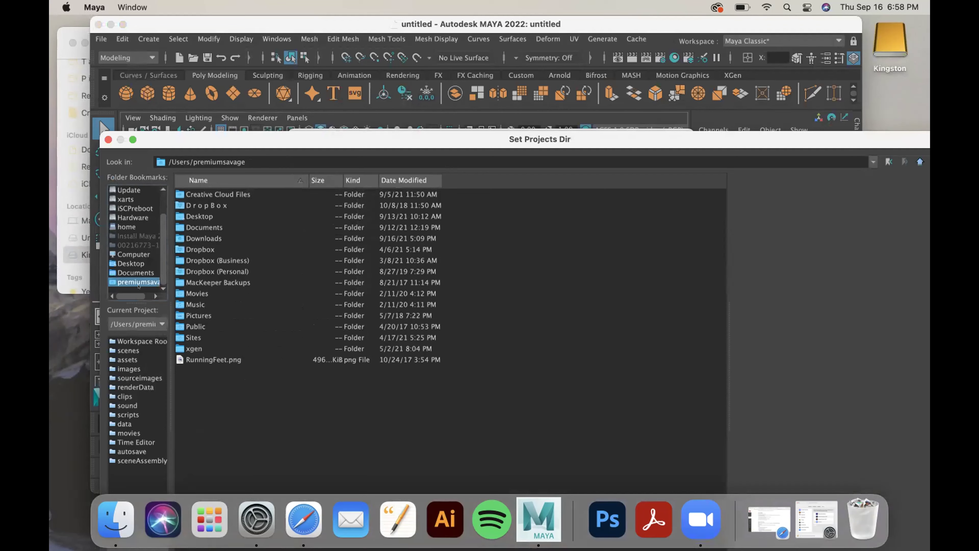
{"action": "left_click", "coordinate": [159, 318]}
{"action": "left_click", "coordinate": [158, 318]}
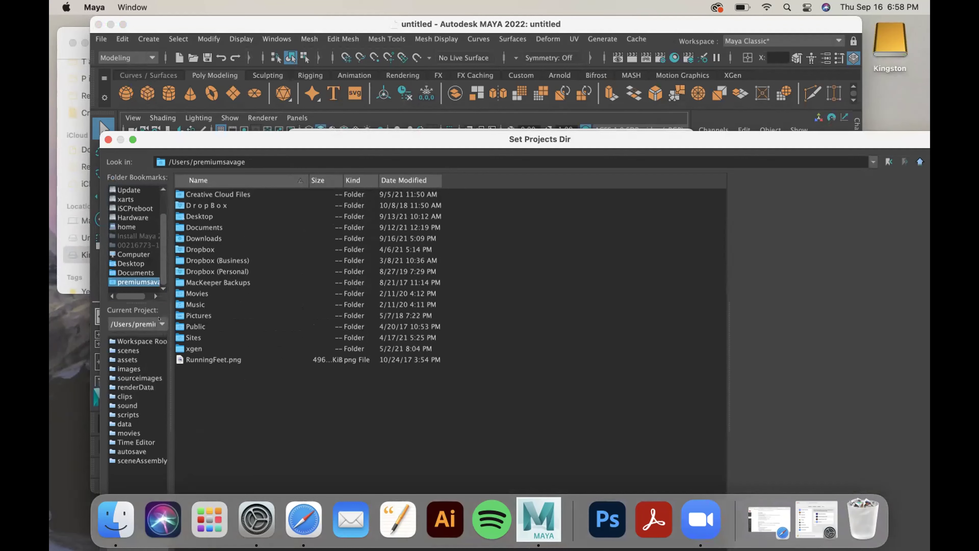
{"action": "left_click", "coordinate": [141, 262]}
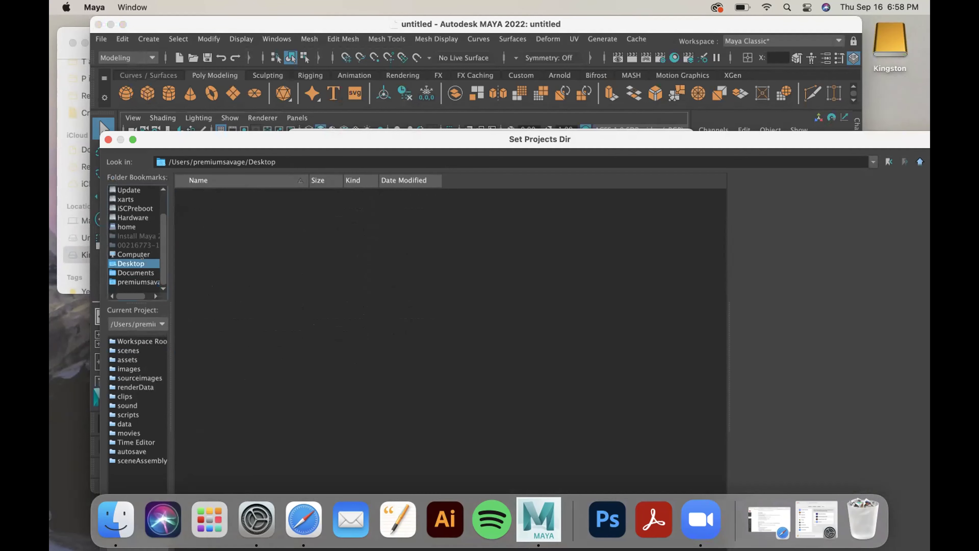
{"action": "left_click", "coordinate": [141, 254]}
{"action": "scroll", "coordinate": [141, 249], "scroll_direction": "up", "scroll_amount": 1}
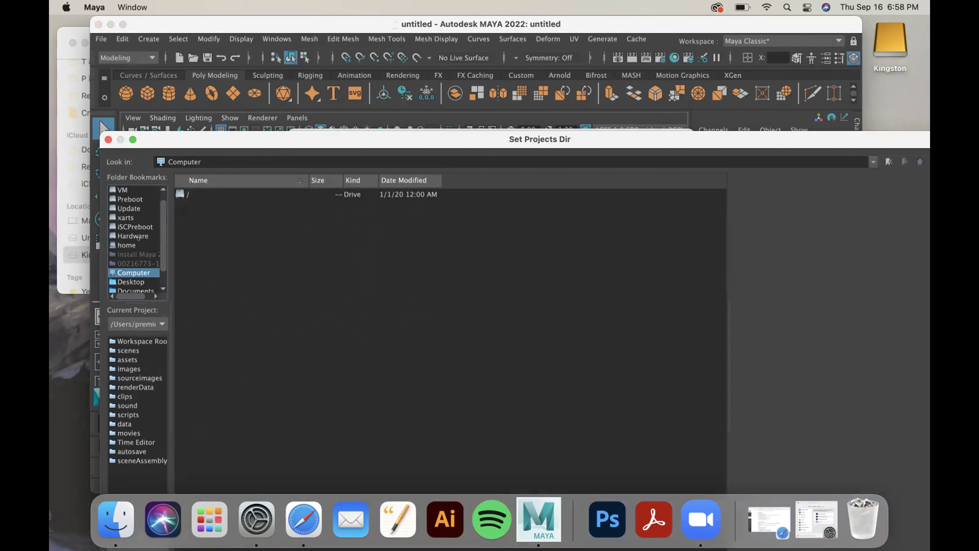
{"action": "scroll", "coordinate": [135, 239], "scroll_direction": "up", "scroll_amount": 1}
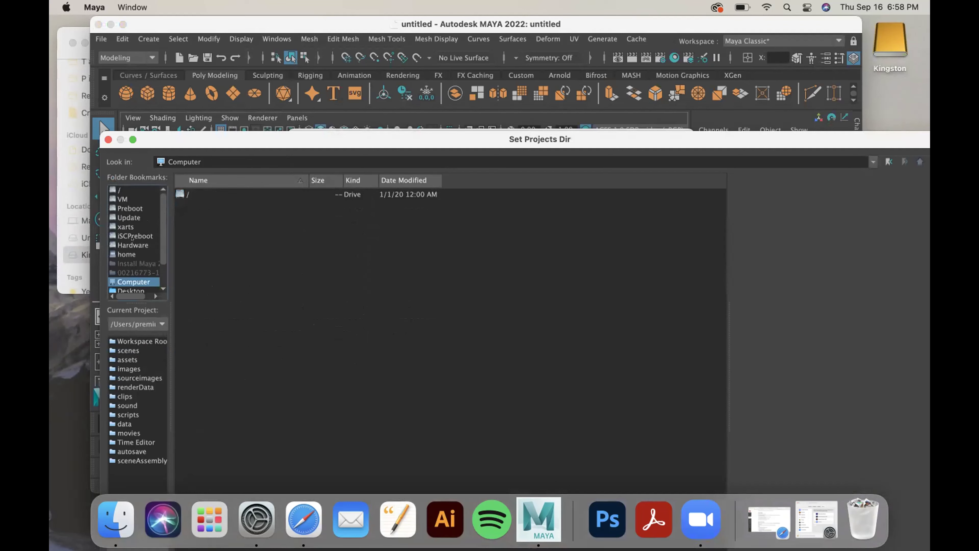
Check the bookmarked system volumes from Hardware through iSCPreboot, xarts, Update, Preboot and VM to the root for the external drive.
{"action": "left_click", "coordinate": [132, 254]}
{"action": "left_click", "coordinate": [137, 244]}
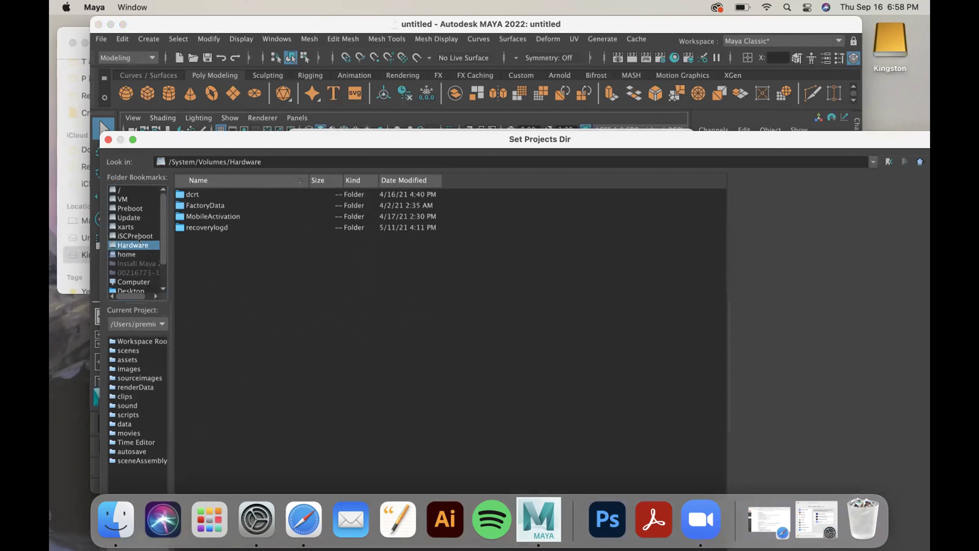
{"action": "left_click", "coordinate": [141, 236]}
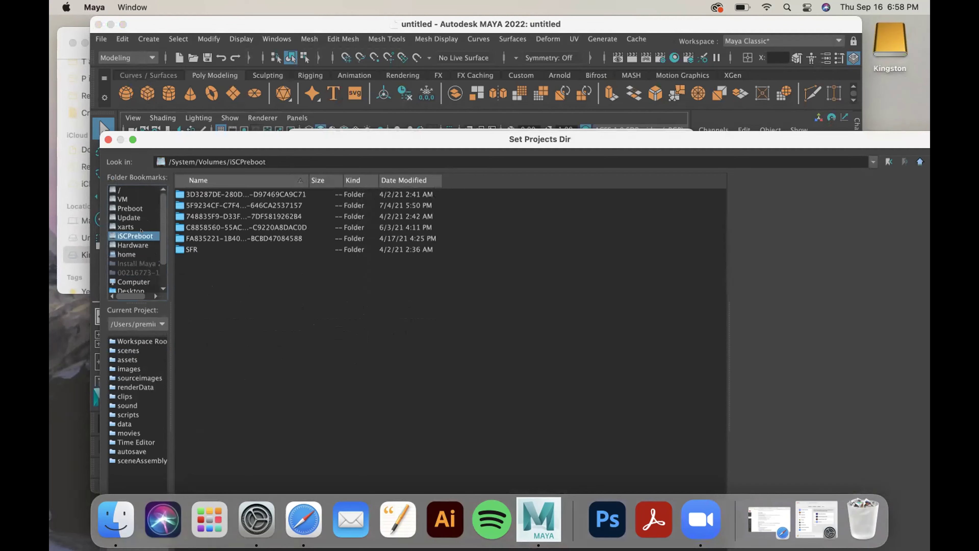
{"action": "key", "text": "Up"}
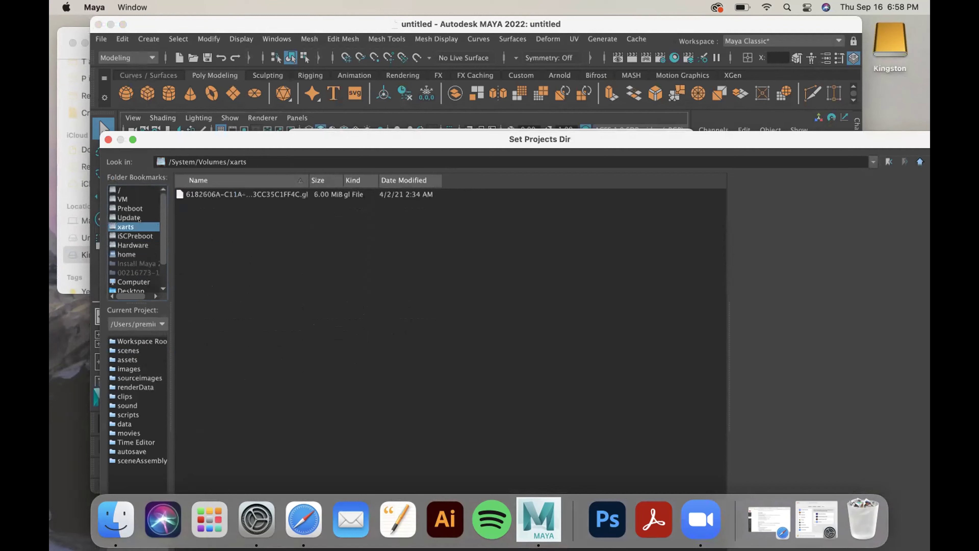
{"action": "key", "text": "Up"}
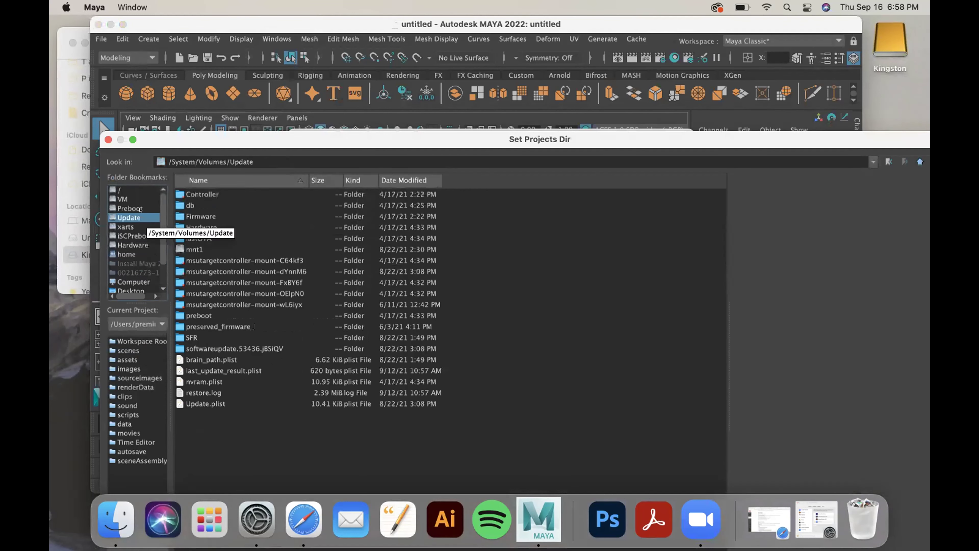
{"action": "left_click", "coordinate": [140, 208]}
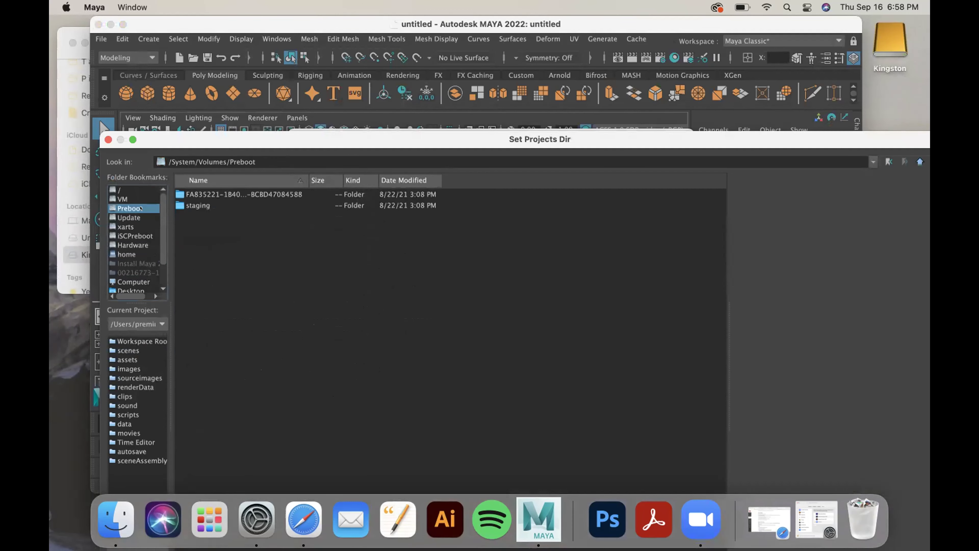
{"action": "left_click", "coordinate": [141, 199]}
{"action": "left_click", "coordinate": [141, 189]}
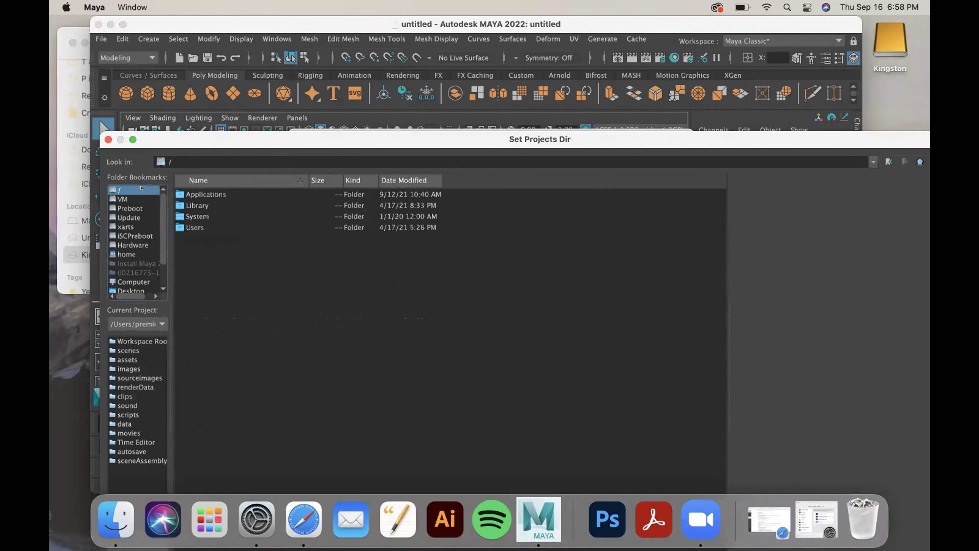
Recheck the user folder bookmark, move the Set Projects Dir dialog clear of the Dock, and close it without choosing a directory.
{"action": "scroll", "coordinate": [139, 259], "scroll_direction": "down", "scroll_amount": 3}
{"action": "left_click", "coordinate": [138, 281]}
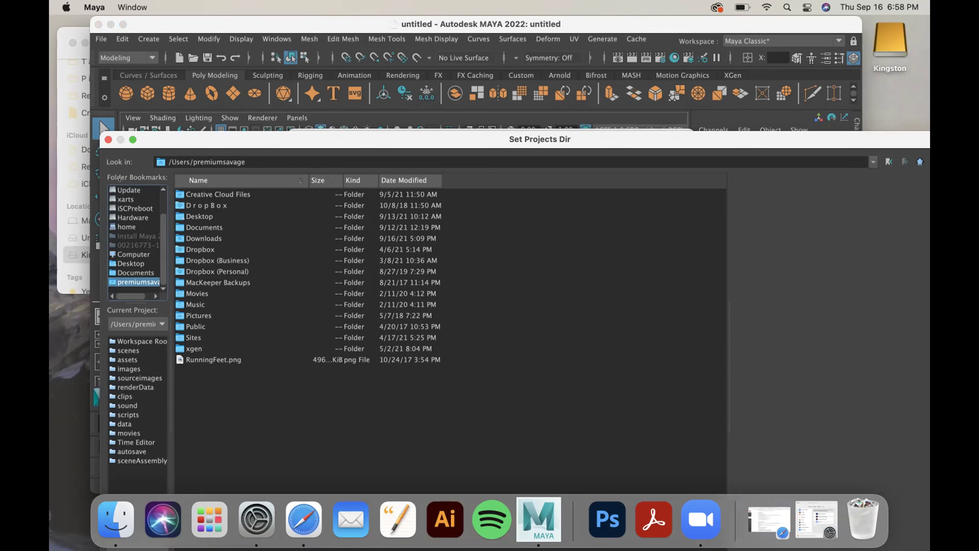
{"action": "left_click_drag", "start_coordinate": [750, 133], "coordinate": [698, 91]}
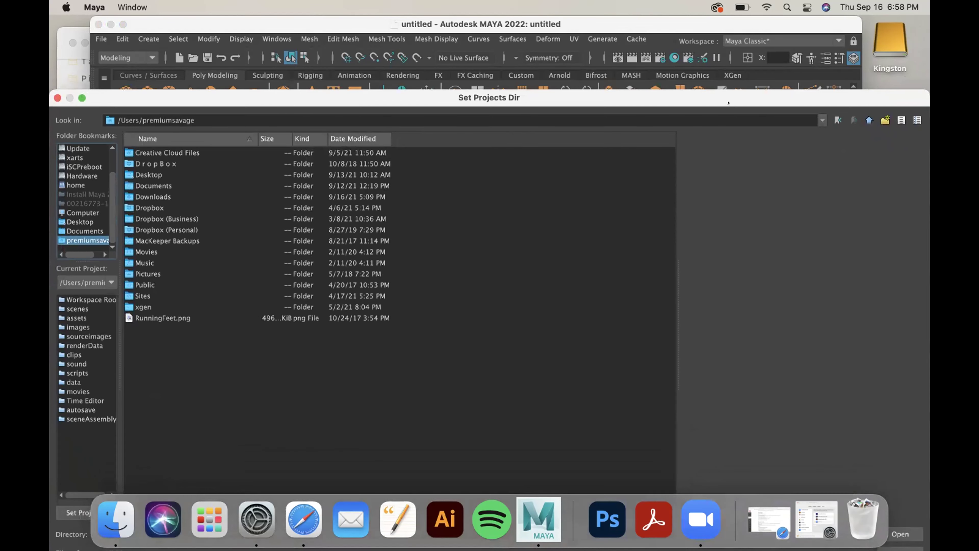
{"action": "left_click_drag", "start_coordinate": [719, 102], "coordinate": [736, 34]}
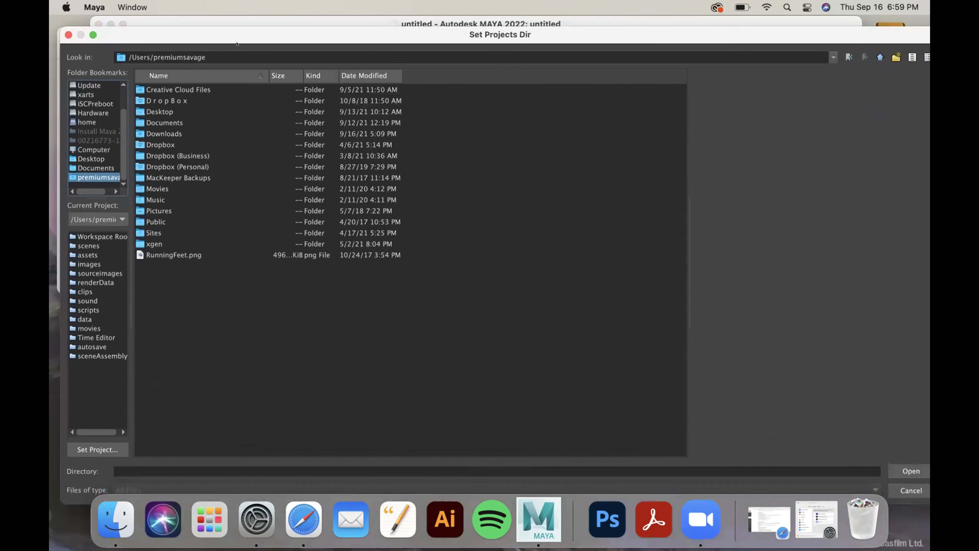
{"action": "left_click", "coordinate": [68, 34]}
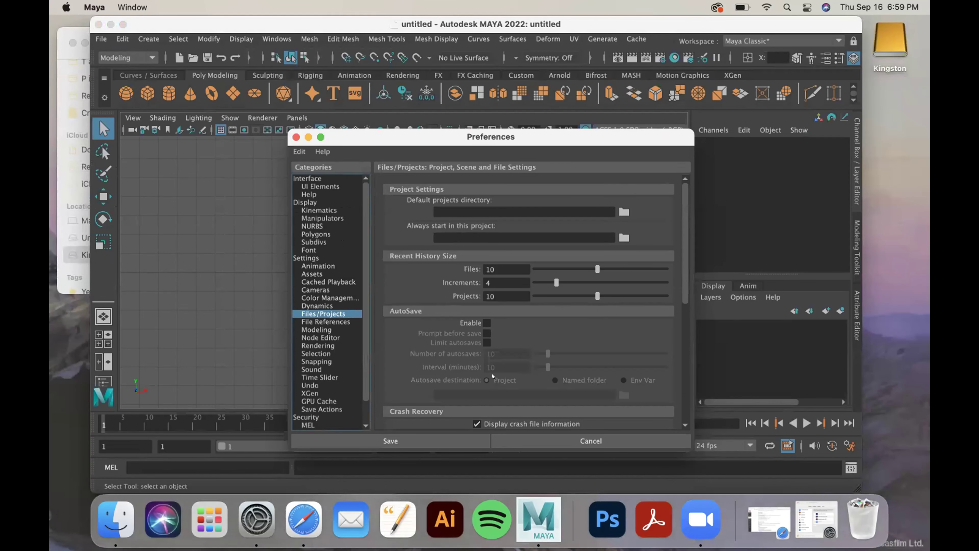
Set the File Dialog style to OS native in the Files/Projects settings and save the preferences.
{"action": "scroll", "coordinate": [493, 376], "scroll_direction": "down", "scroll_amount": 5}
{"action": "scroll", "coordinate": [493, 376], "scroll_direction": "down", "scroll_amount": 3}
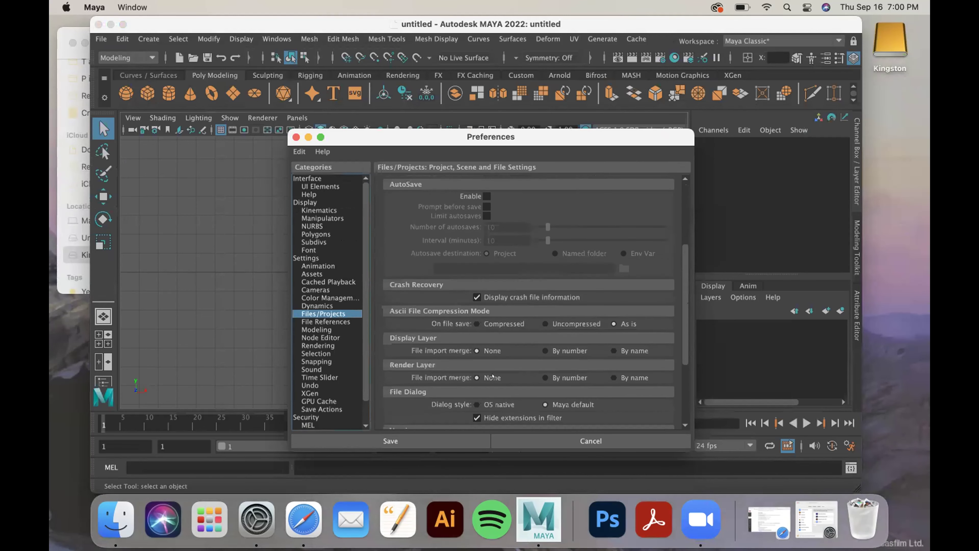
{"action": "scroll", "coordinate": [492, 377], "scroll_direction": "up", "scroll_amount": 8}
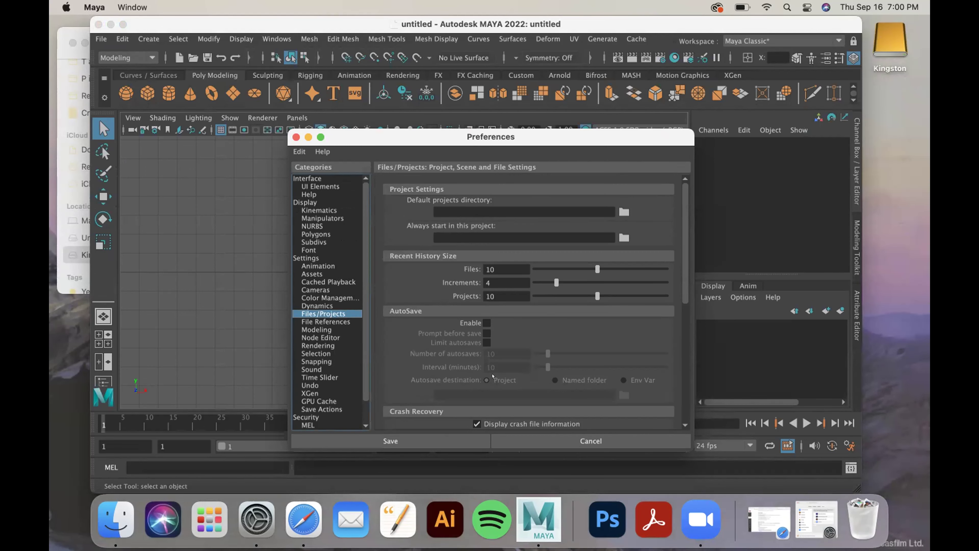
{"action": "scroll", "coordinate": [493, 376], "scroll_direction": "down", "scroll_amount": 10}
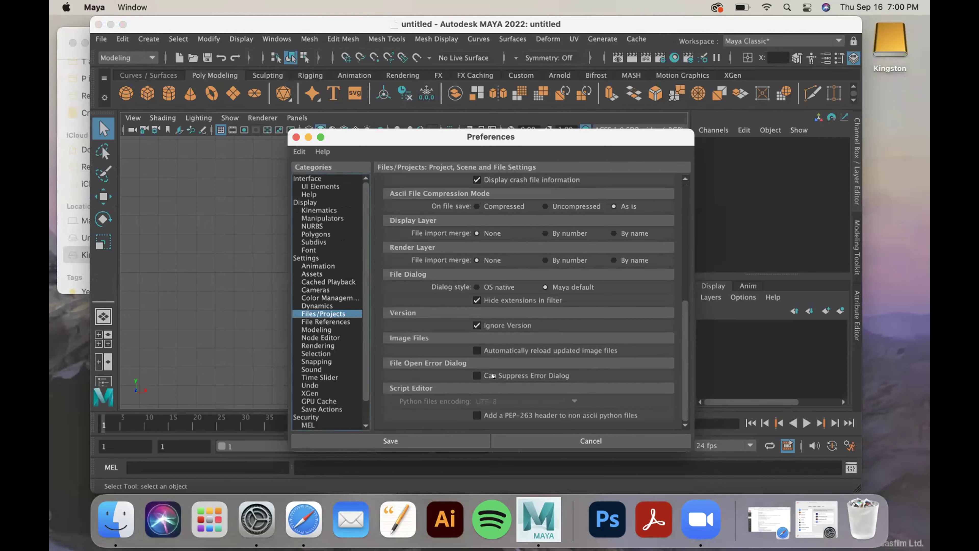
{"action": "scroll", "coordinate": [493, 376], "scroll_direction": "up", "scroll_amount": 2}
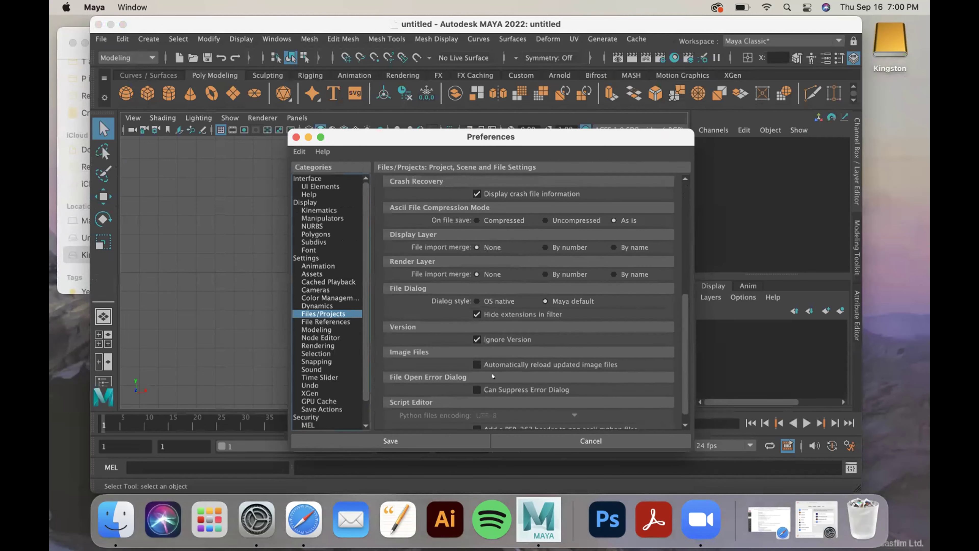
{"action": "scroll", "coordinate": [493, 377], "scroll_direction": "down", "scroll_amount": 1}
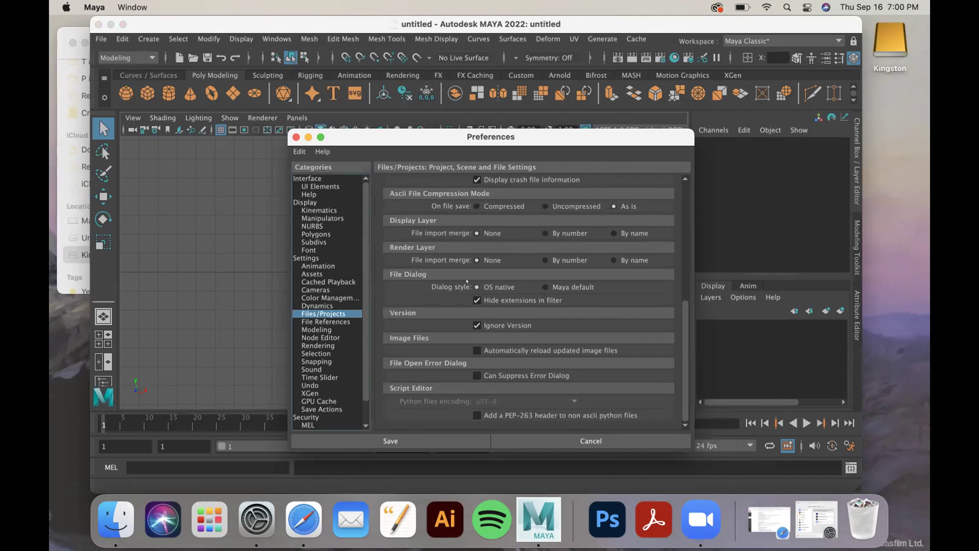
{"action": "left_click", "coordinate": [424, 440]}
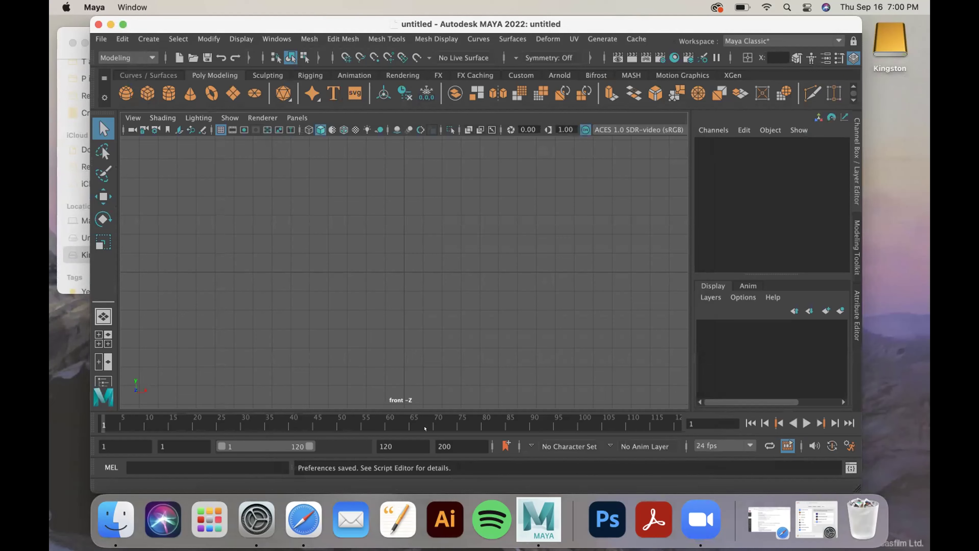
Set the project to the exercise_02_workDir 2 folder on the Kingston drive, allowing Maya access to the removable volume.
{"action": "left_click", "coordinate": [101, 38]}
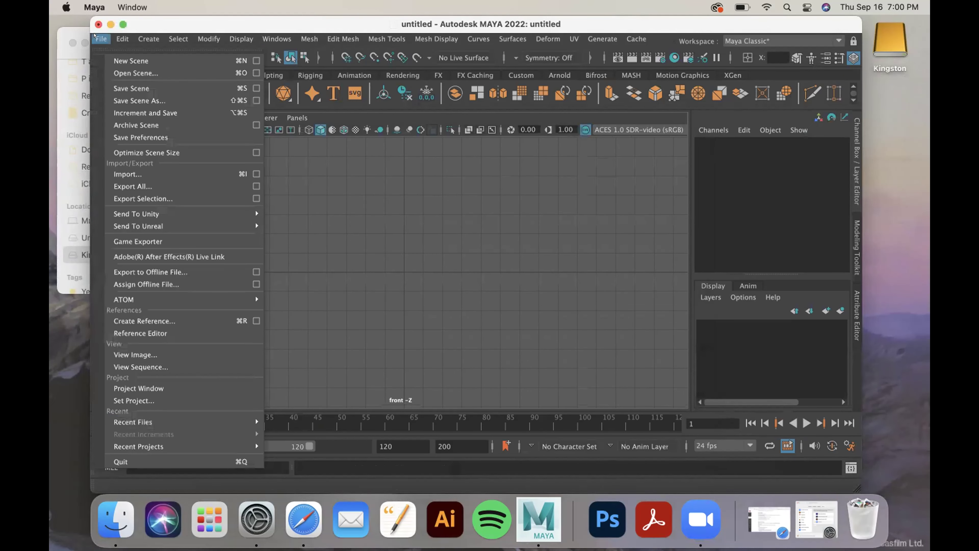
{"action": "left_click", "coordinate": [191, 396]}
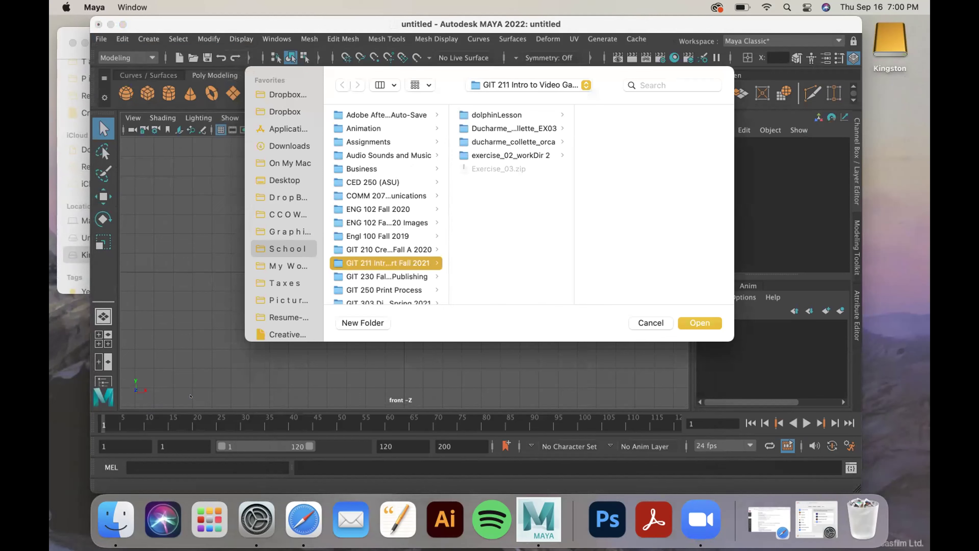
{"action": "scroll", "coordinate": [269, 259], "scroll_direction": "down", "scroll_amount": 10}
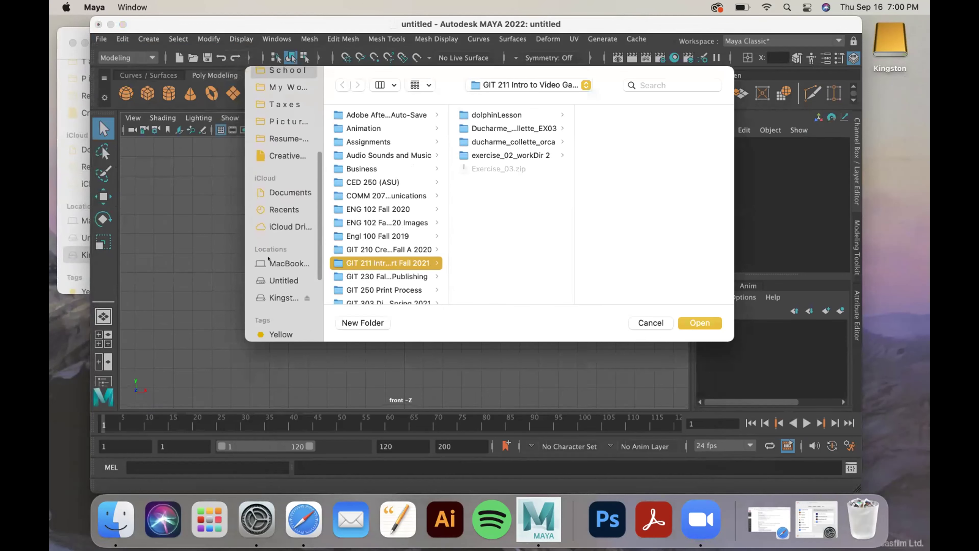
{"action": "left_click", "coordinate": [275, 280]}
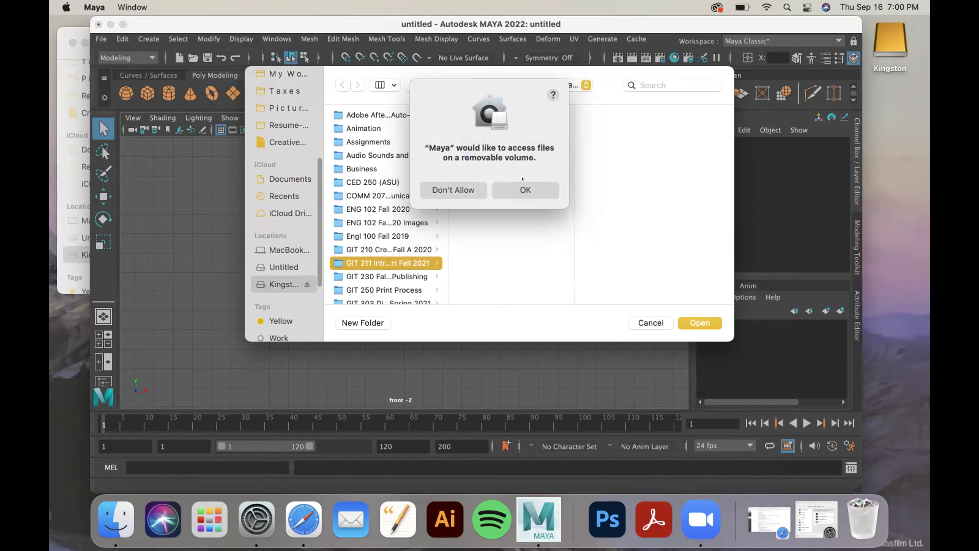
{"action": "left_click", "coordinate": [523, 189]}
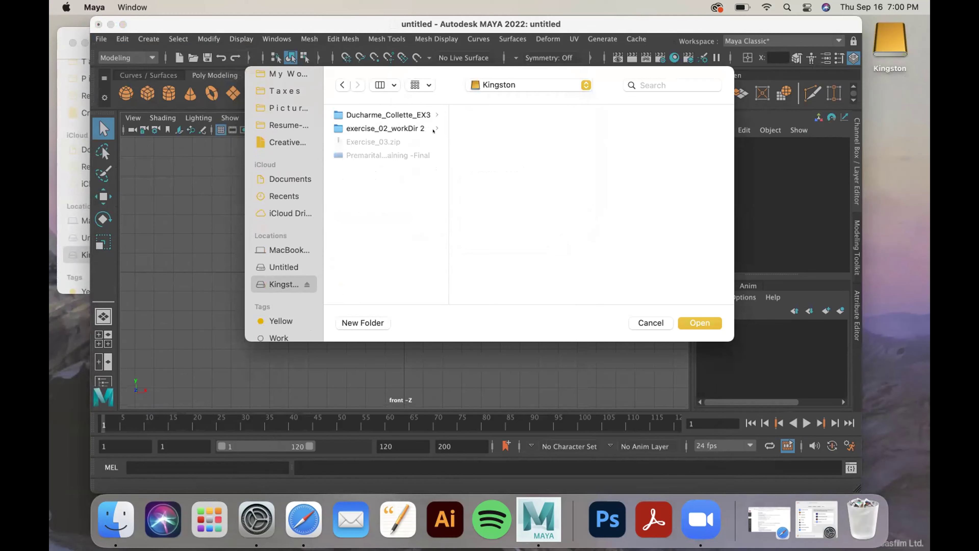
{"action": "left_click", "coordinate": [441, 124]}
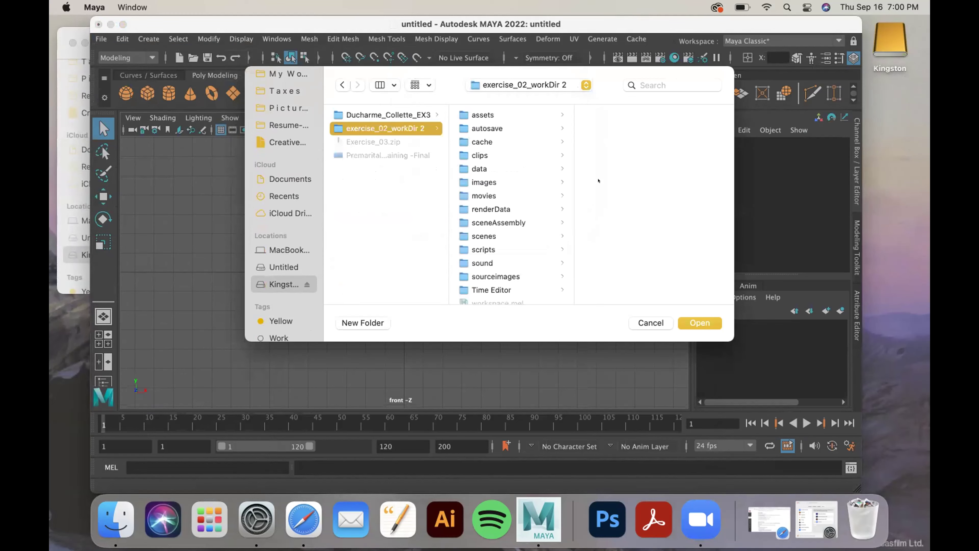
{"action": "left_click", "coordinate": [699, 318]}
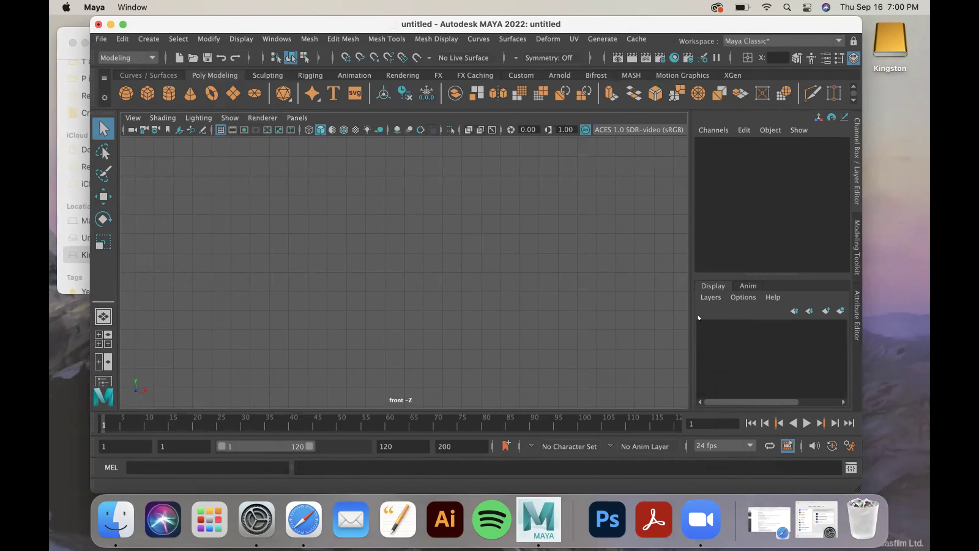
Open the ex2_Bend scene from the project's scenes folder without saving the untitled scene, and inspect the bent model.
{"action": "left_click", "coordinate": [101, 39]}
{"action": "key", "text": "Escape"}
{"action": "left_click", "coordinate": [101, 39]}
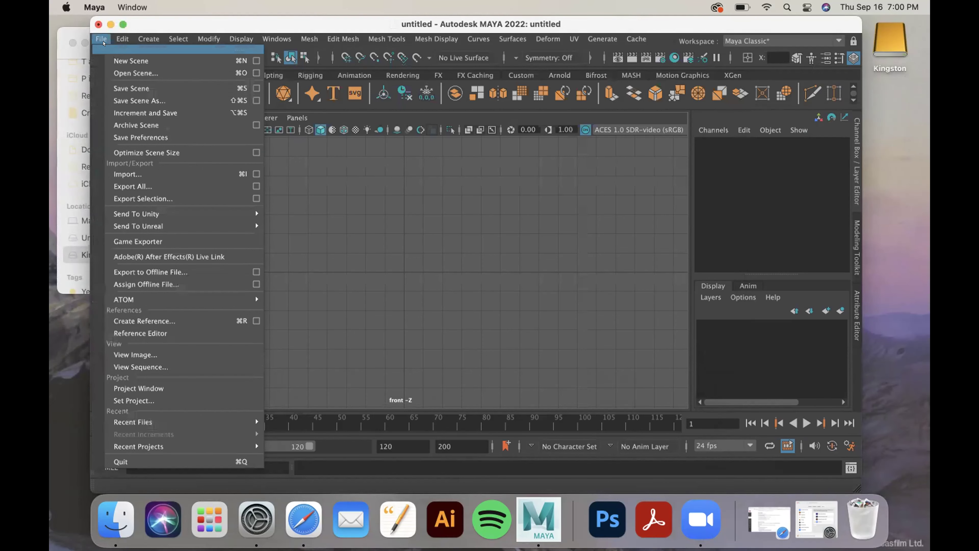
{"action": "left_click", "coordinate": [121, 67]}
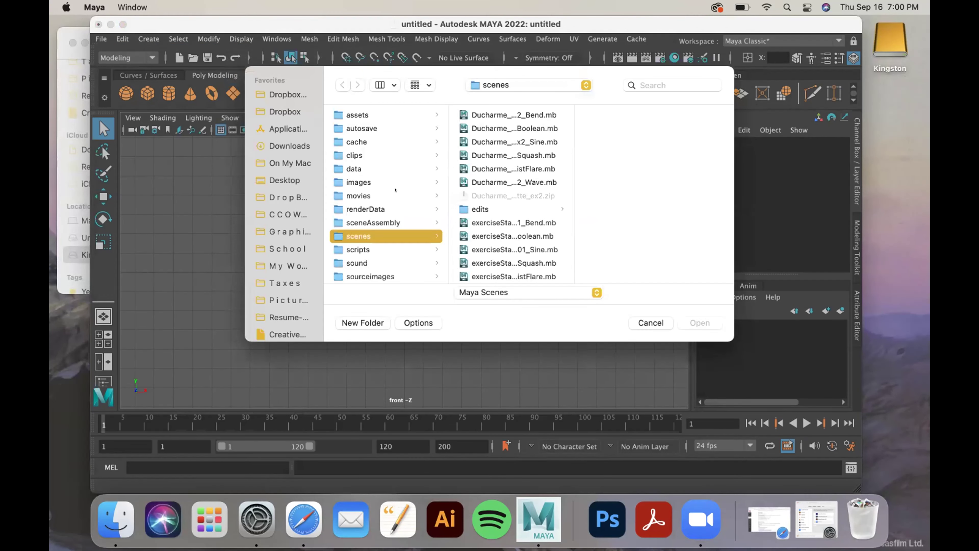
{"action": "scroll", "coordinate": [531, 218], "scroll_direction": "down", "scroll_amount": 1}
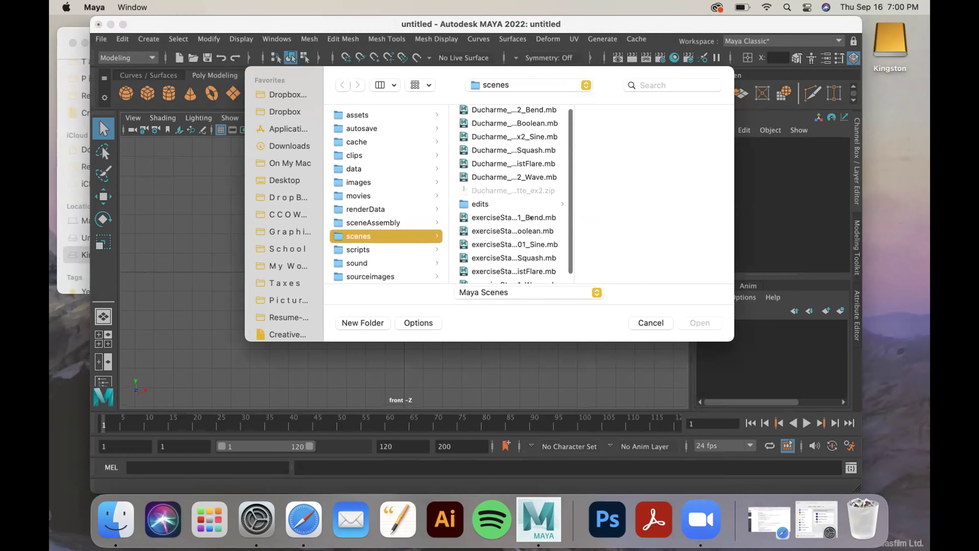
{"action": "scroll", "coordinate": [502, 200], "scroll_direction": "down", "scroll_amount": 1}
{"action": "left_click", "coordinate": [501, 203]}
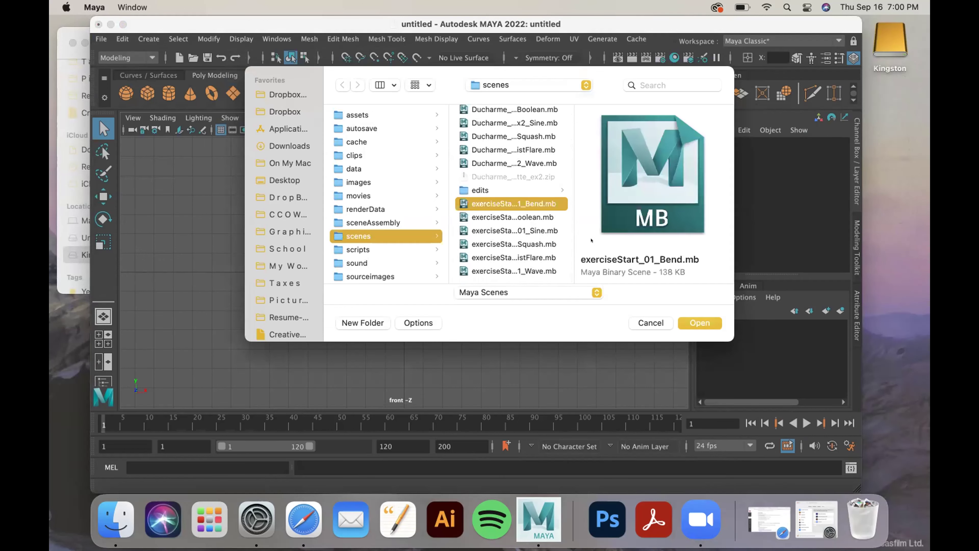
{"action": "left_click", "coordinate": [541, 217]}
{"action": "left_click", "coordinate": [533, 202]}
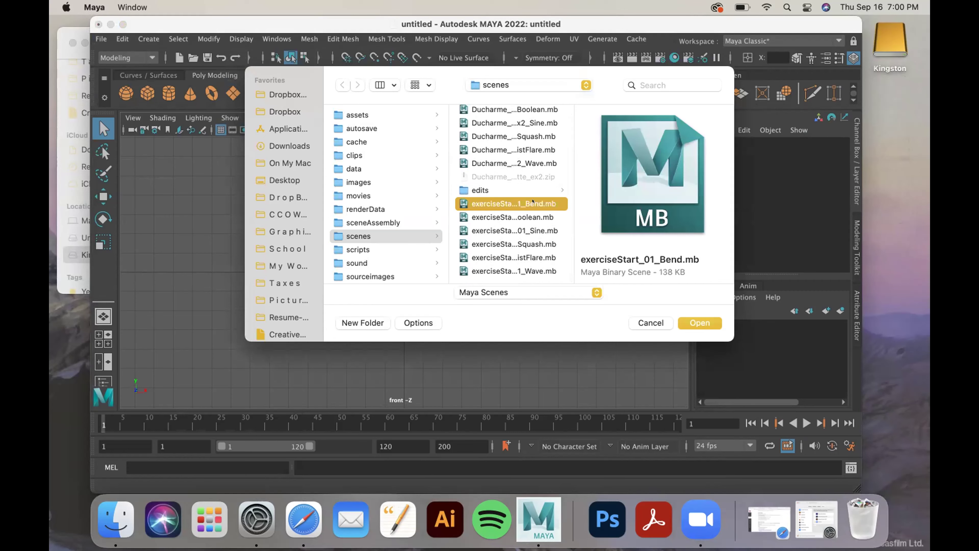
{"action": "scroll", "coordinate": [512, 199], "scroll_direction": "up", "scroll_amount": 2}
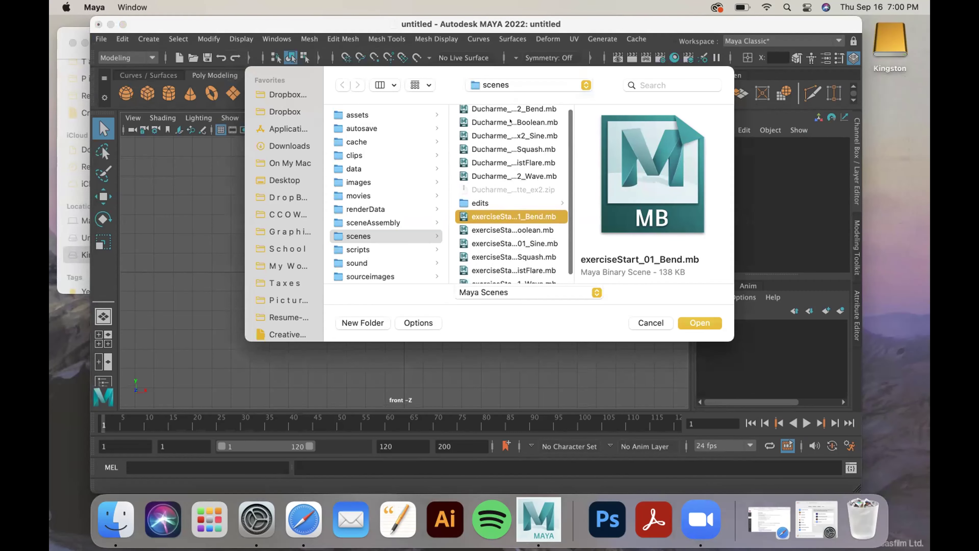
{"action": "double_click", "coordinate": [523, 113]}
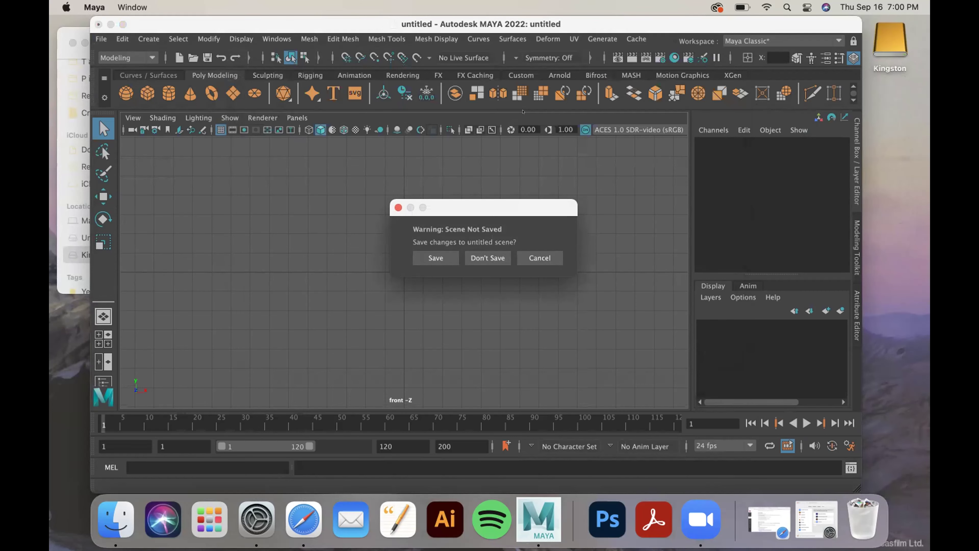
{"action": "left_click", "coordinate": [493, 258]}
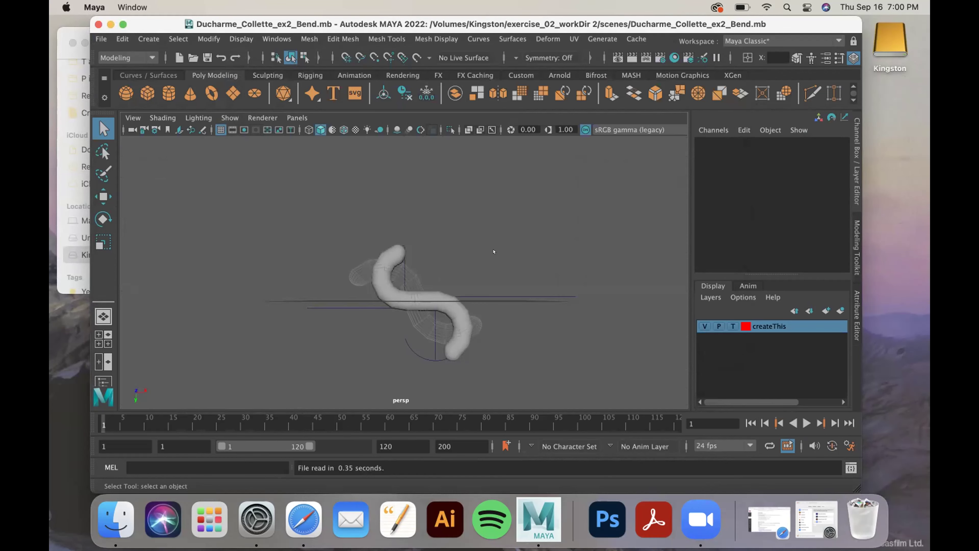
{"action": "scroll", "coordinate": [493, 252], "scroll_direction": "up", "scroll_amount": 1}
{"action": "mouse_move", "coordinate": [457, 242]}
{"action": "left_mouse_down", "text": "alt"}
{"action": "mouse_move", "coordinate": [456, 268]}
{"action": "mouse_move", "coordinate": [463, 259]}
{"action": "left_mouse_up", "text": "alt"}
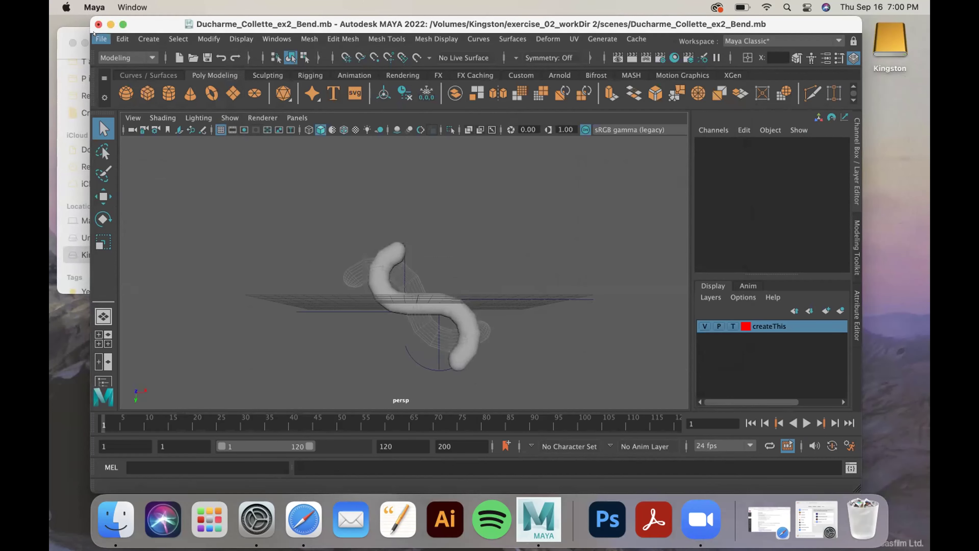
Open the ex2_Boolean scene from the scenes folder without saving the Bend scene, and view the die from another angle.
{"action": "left_click", "coordinate": [101, 39]}
{"action": "left_click", "coordinate": [124, 72]}
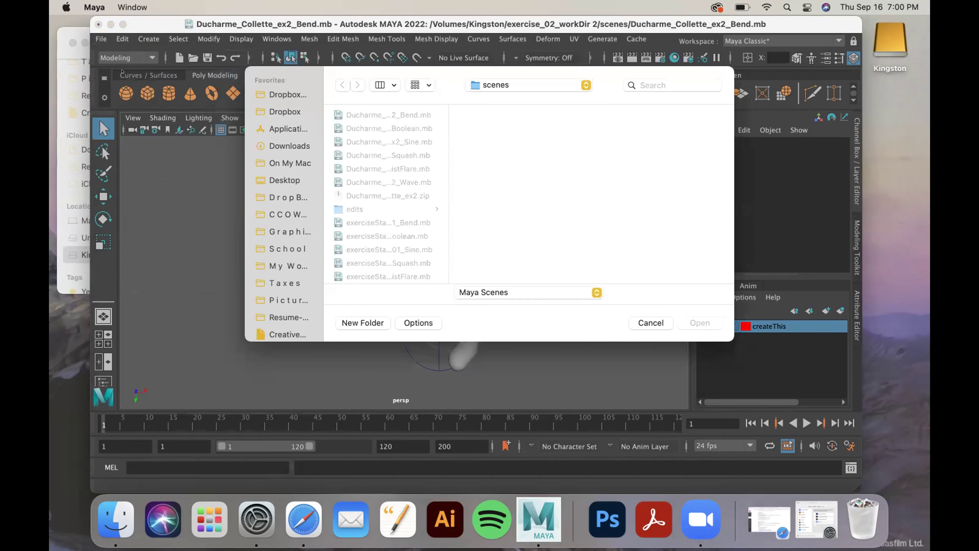
{"action": "left_click", "coordinate": [404, 180]}
{"action": "left_click", "coordinate": [409, 168]}
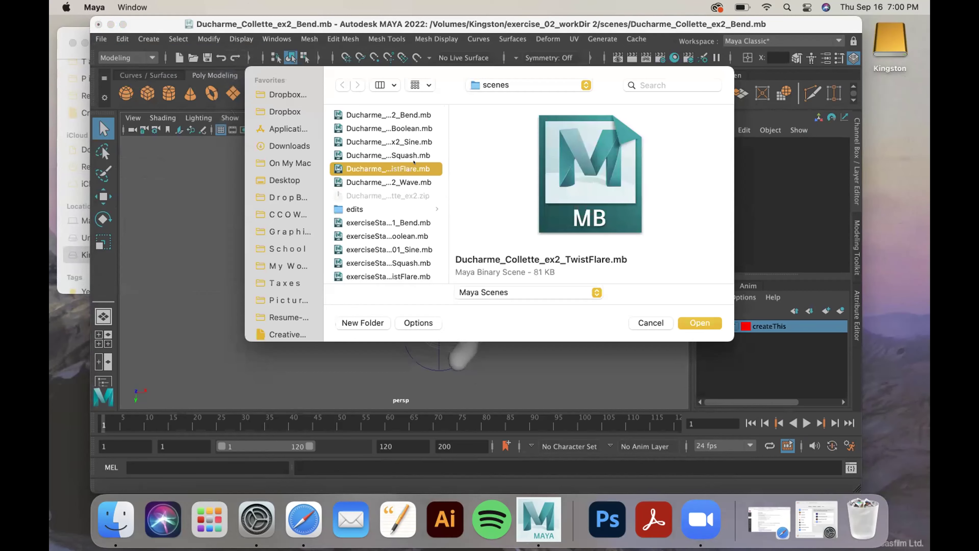
{"action": "left_click", "coordinate": [413, 128]}
{"action": "left_click", "coordinate": [705, 323]}
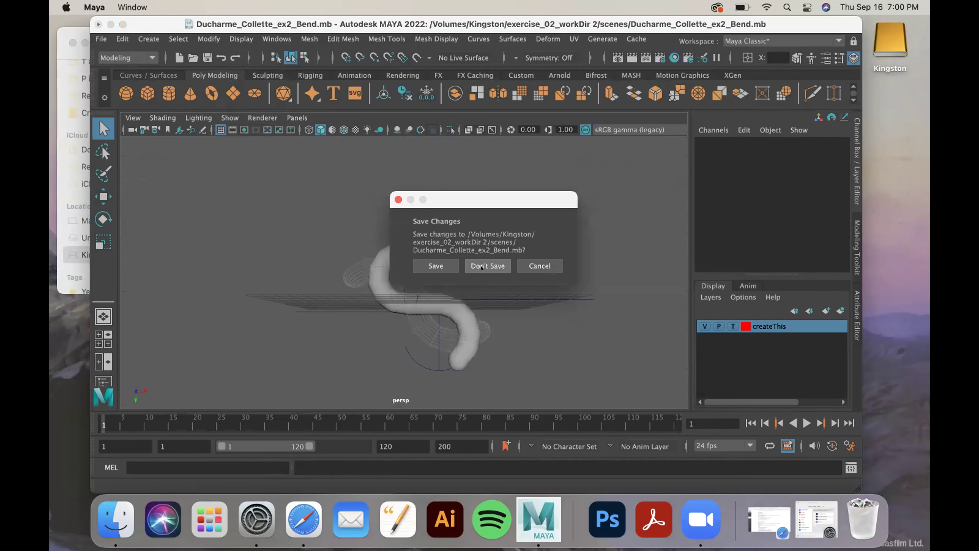
{"action": "left_click", "coordinate": [490, 267]}
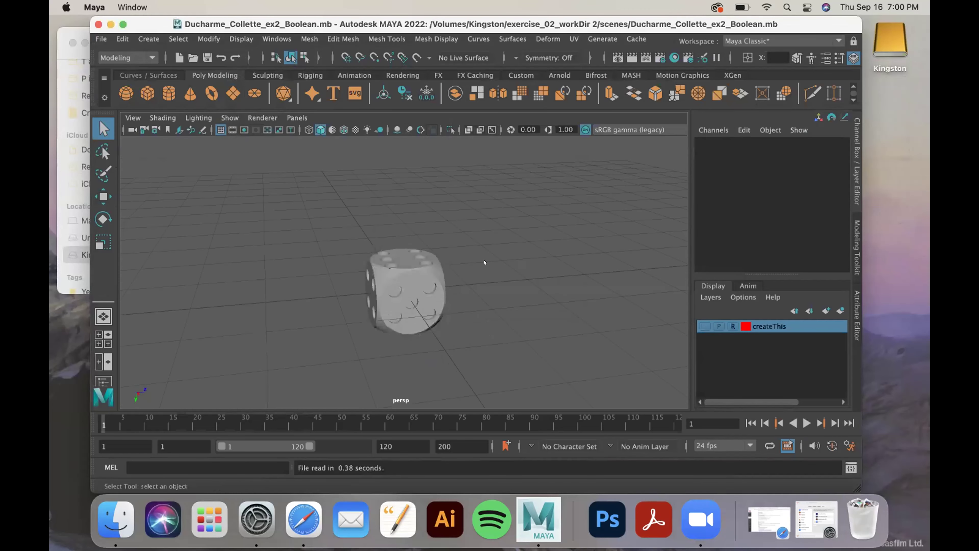
{"action": "left_click_drag", "start_coordinate": [463, 278], "coordinate": [445, 278], "text": "alt"}
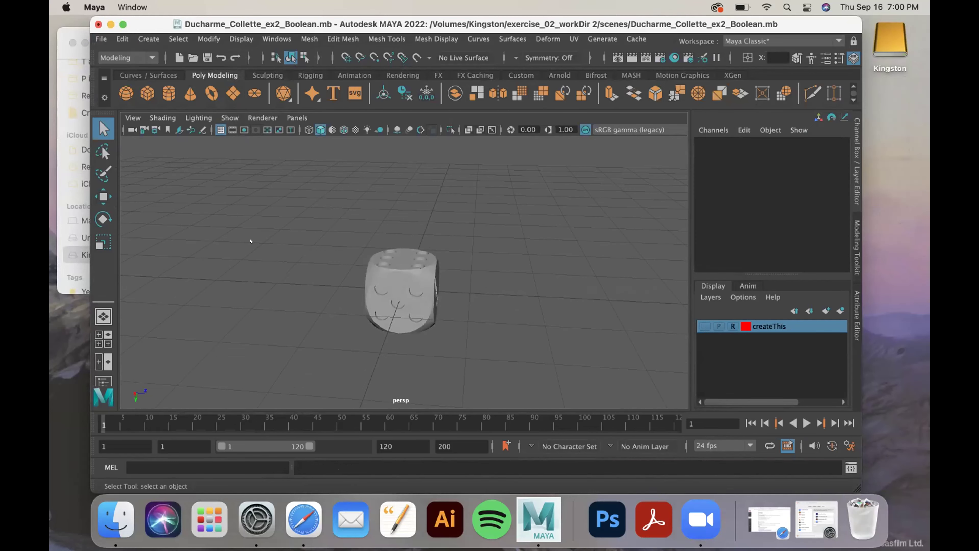
Choose the Kingston drive as the default projects directory in the Files/Projects settings and save the preferences.
{"action": "left_click", "coordinate": [277, 39]}
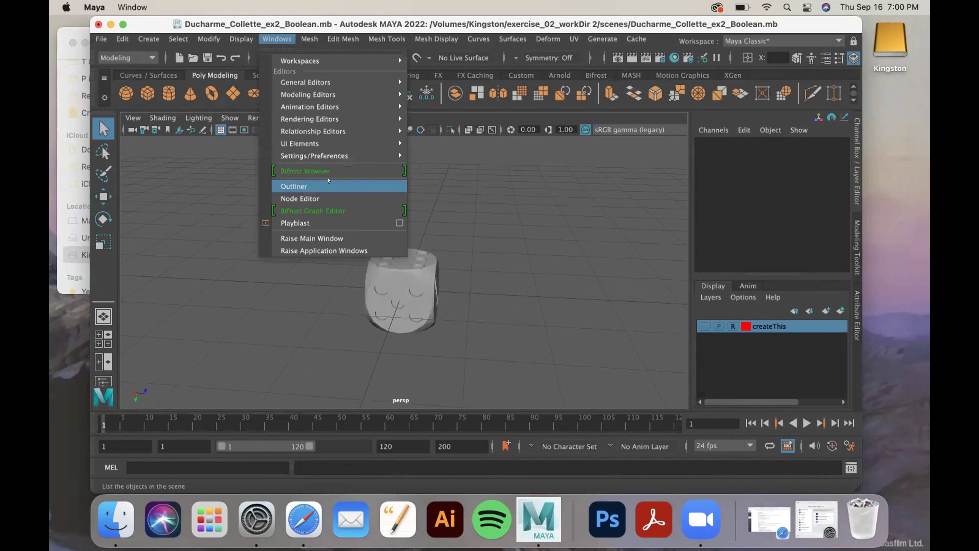
{"action": "mouse_move", "coordinate": [338, 157]}
{"action": "left_click", "coordinate": [443, 153]}
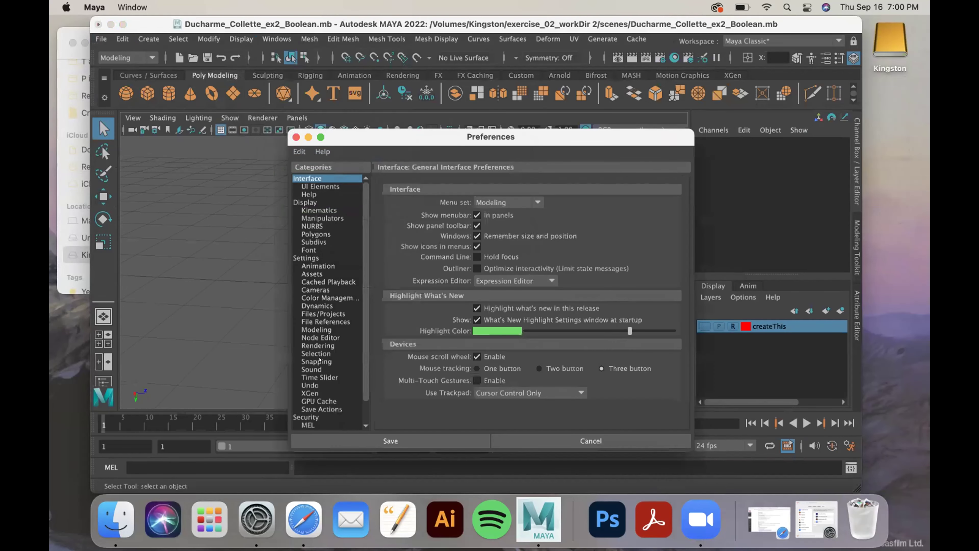
{"action": "scroll", "coordinate": [318, 359], "scroll_direction": "down", "scroll_amount": 1}
{"action": "left_click", "coordinate": [318, 307]}
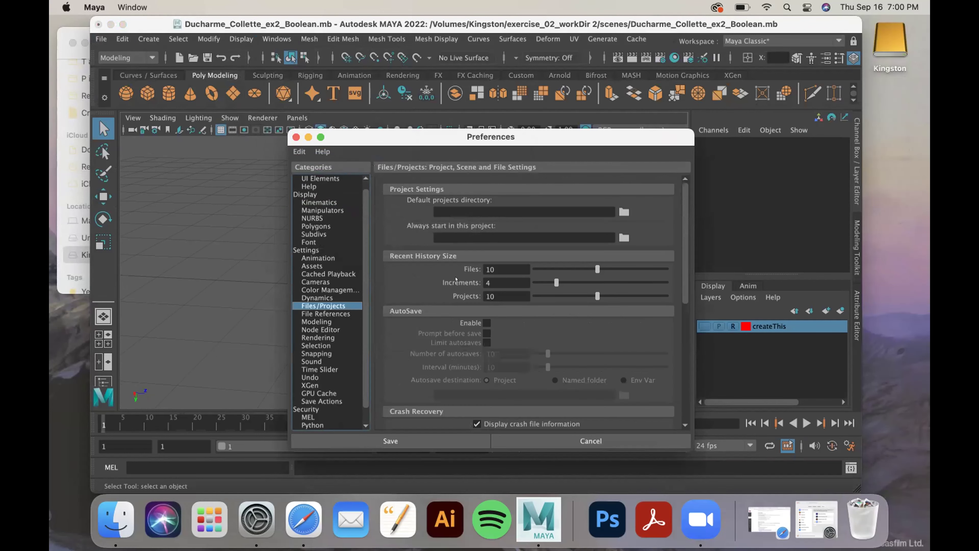
{"action": "left_click", "coordinate": [622, 211]}
{"action": "scroll", "coordinate": [286, 307], "scroll_direction": "down", "scroll_amount": 10}
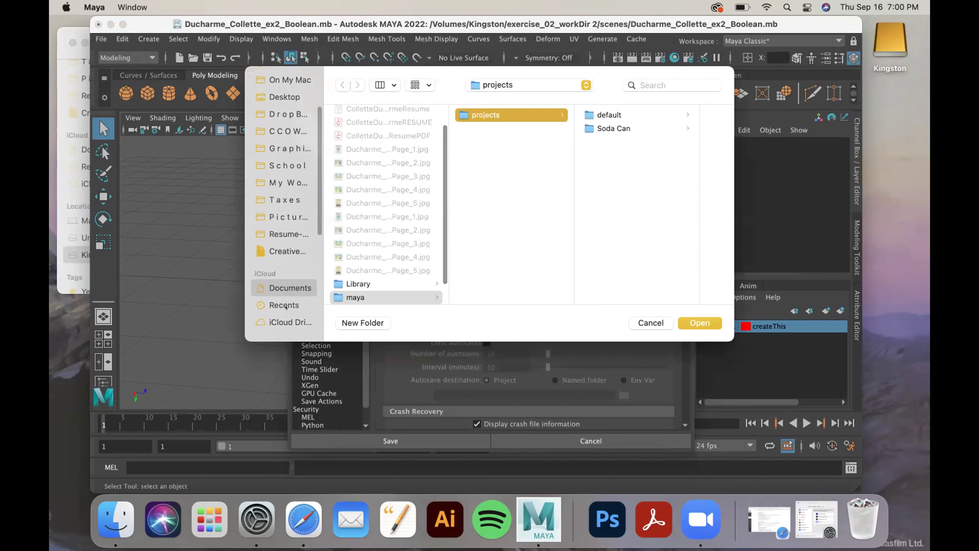
{"action": "left_click", "coordinate": [276, 252]}
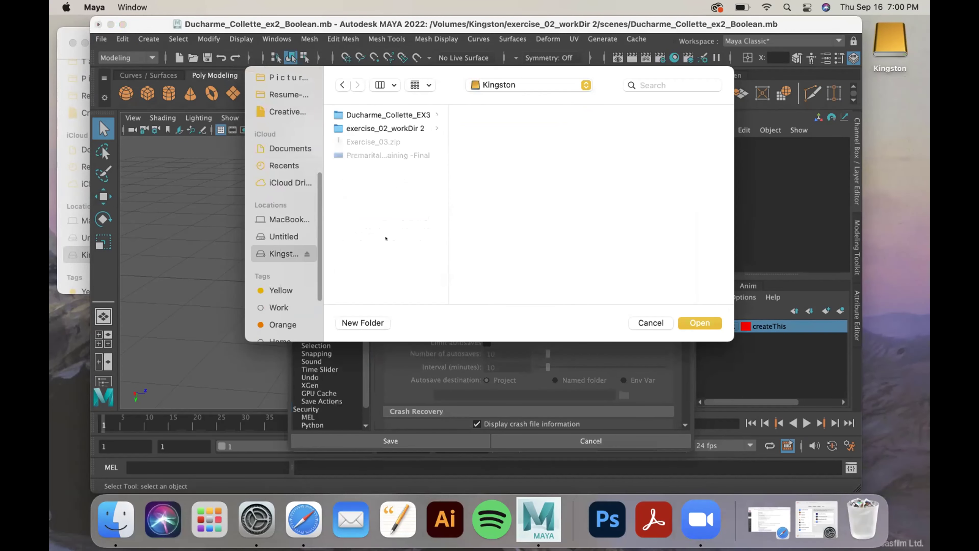
{"action": "left_click", "coordinate": [706, 320]}
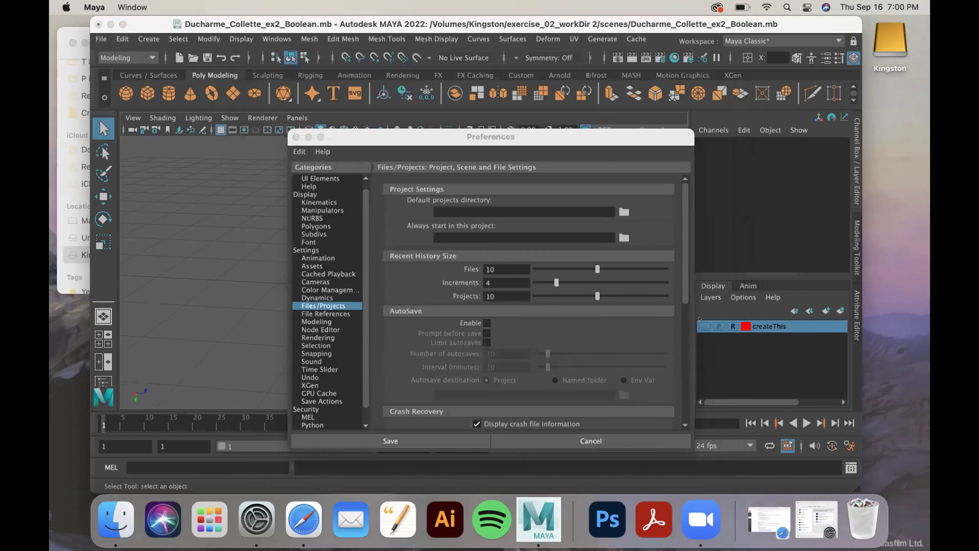
{"action": "scroll", "coordinate": [534, 249], "scroll_direction": "down", "scroll_amount": 3}
{"action": "scroll", "coordinate": [534, 250], "scroll_direction": "up", "scroll_amount": 2}
{"action": "left_click", "coordinate": [418, 438]}
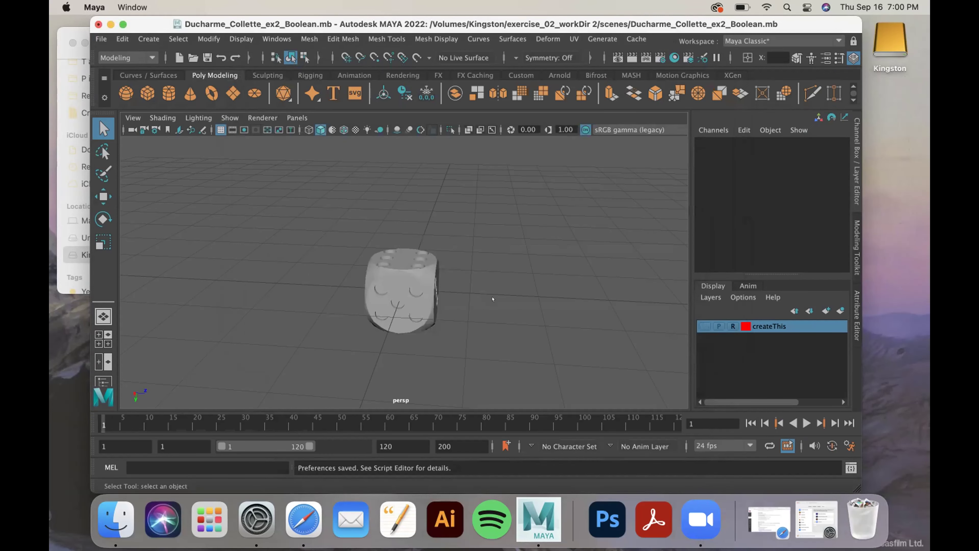
{"action": "scroll", "coordinate": [492, 299], "scroll_direction": "down", "scroll_amount": 1}
{"action": "scroll", "coordinate": [424, 290], "scroll_direction": "up", "scroll_amount": 2}
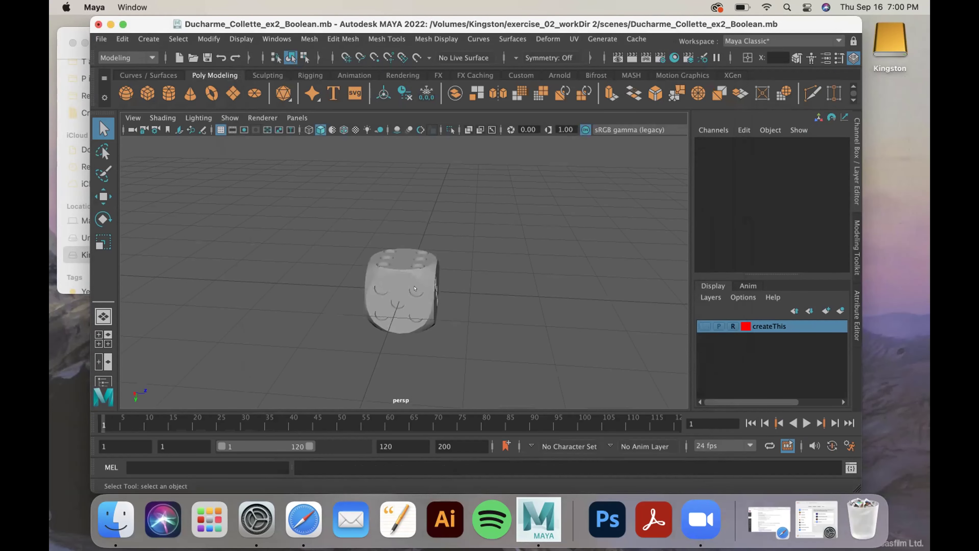